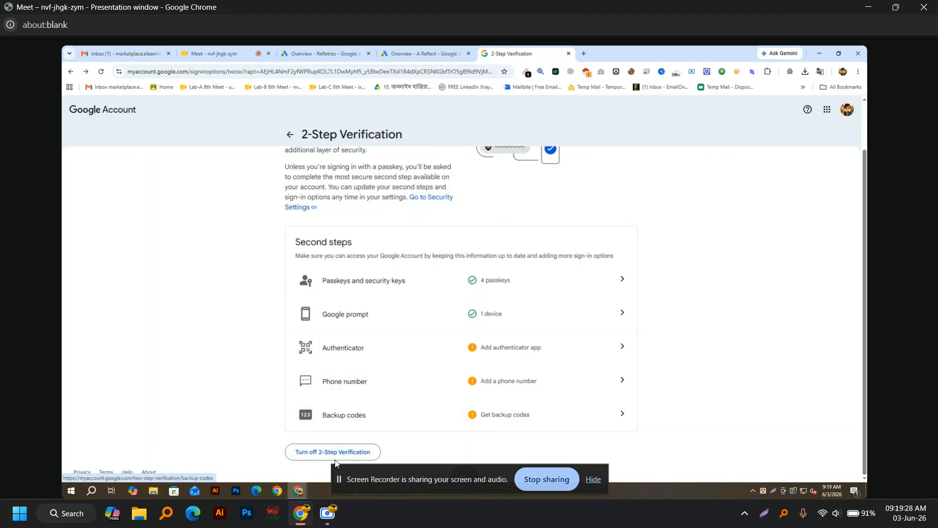
Step: Confirm turning off 2-Step Verification, then switch to the 'Overview - A Reflect - Google Ads' tab
{"action": "left_click", "coordinate": [335, 458]}
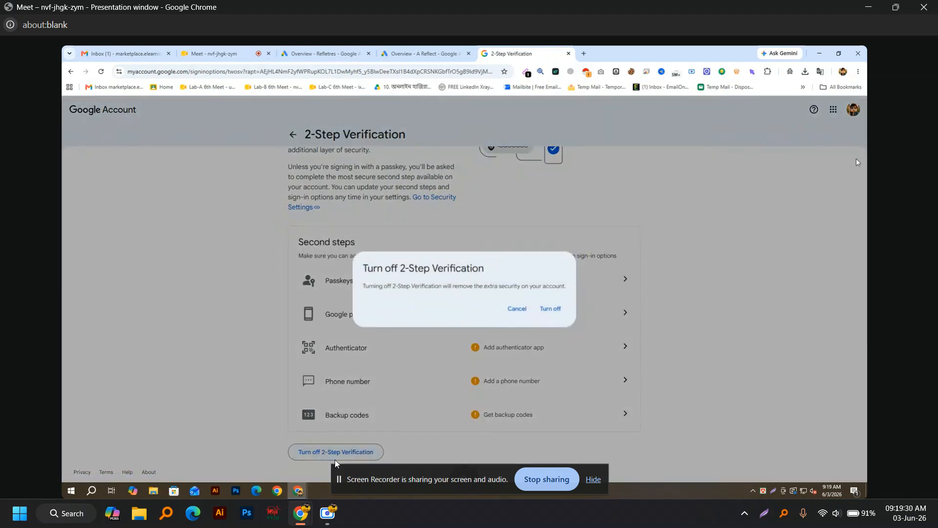
{"action": "left_click", "coordinate": [550, 308]}
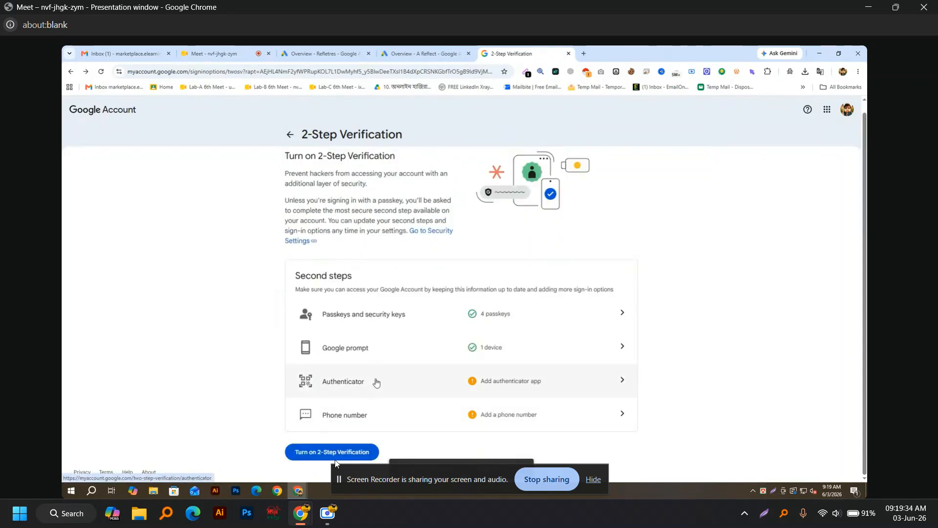
{"action": "left_click", "coordinate": [424, 54]}
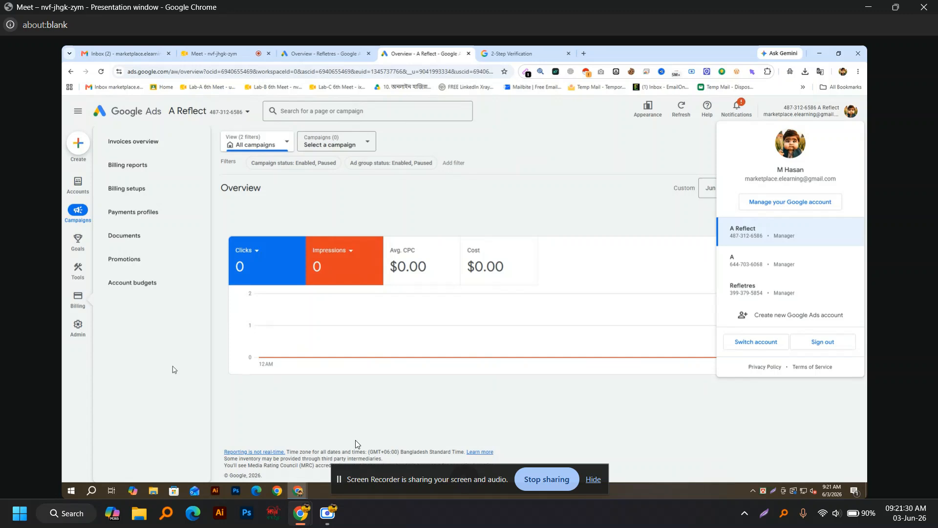
Step: Try creating a new campaign, dismiss the empty account picker, and open the Refletres account
{"action": "left_click", "coordinate": [172, 330]}
{"action": "left_click", "coordinate": [88, 148]}
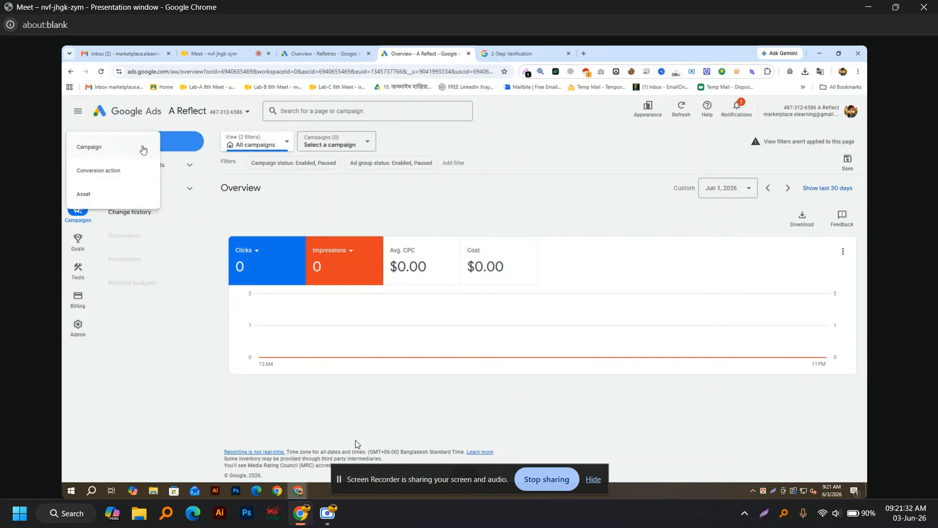
{"action": "left_click", "coordinate": [149, 147]}
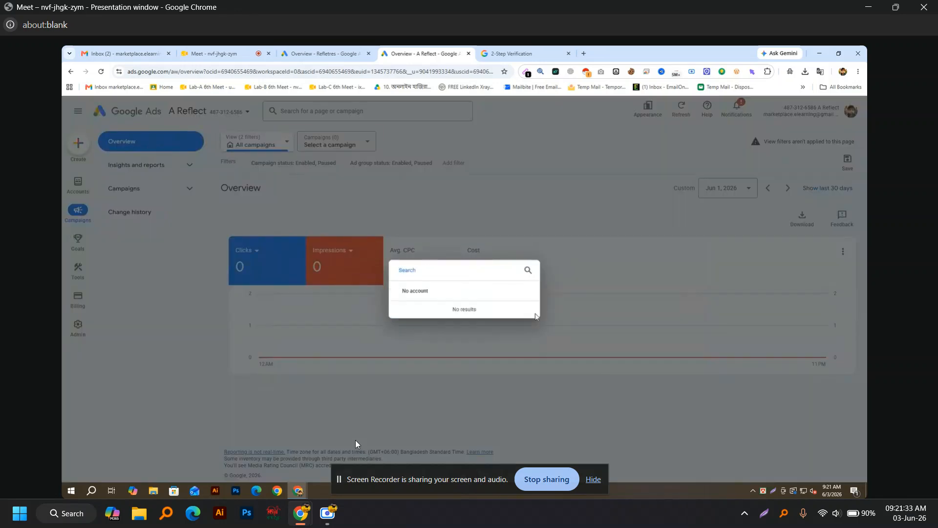
{"action": "left_click", "coordinate": [596, 286]}
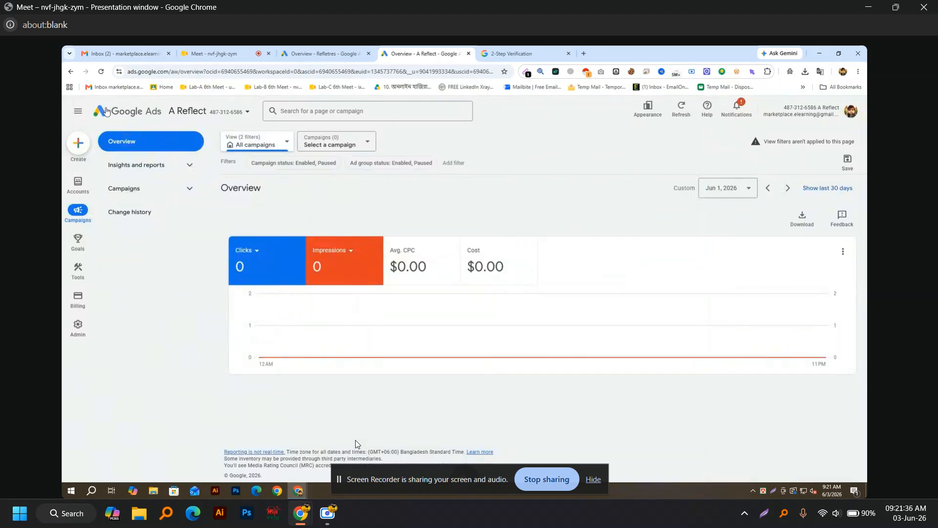
{"action": "left_click", "coordinate": [856, 116]}
{"action": "left_click", "coordinate": [765, 293]}
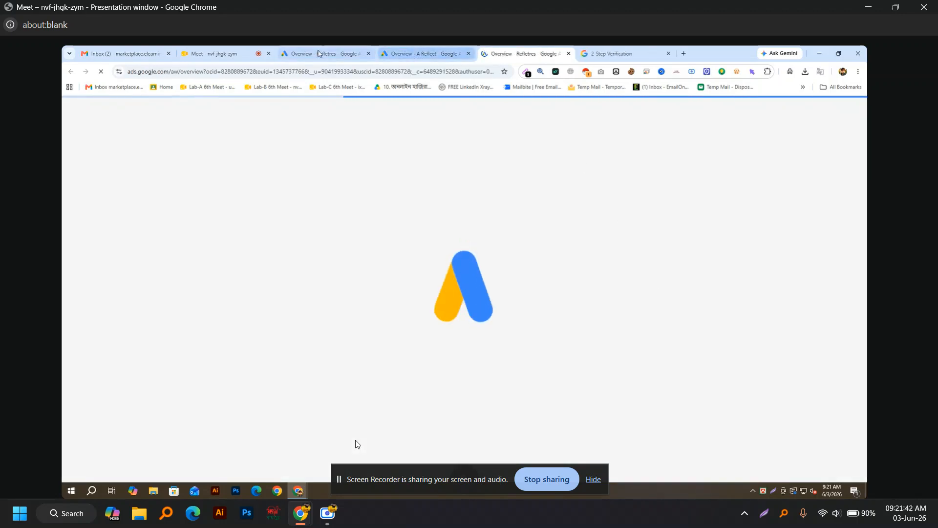
Step: Close the duplicate Refletres overview, A Reflect overview and 2-Step Verification tabs
{"action": "left_click", "coordinate": [308, 54]}
{"action": "left_click", "coordinate": [369, 54]}
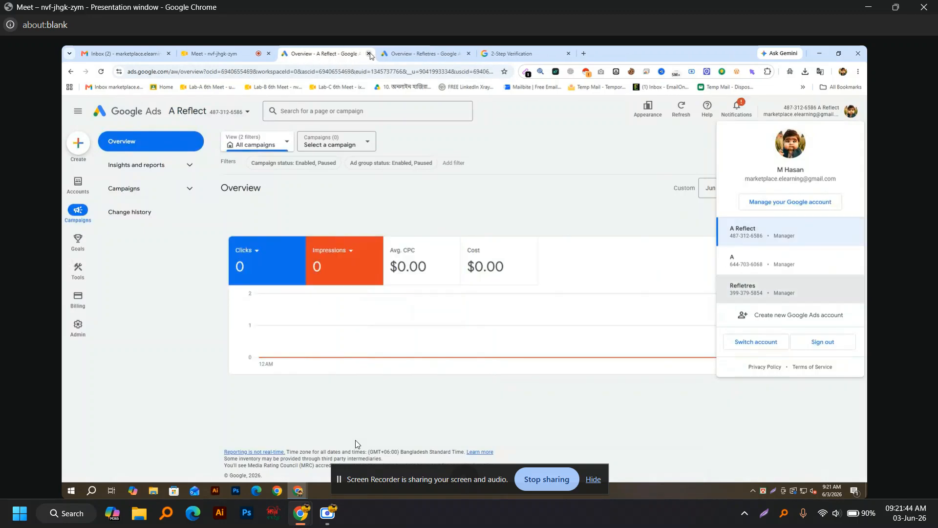
{"action": "left_click", "coordinate": [369, 55]}
{"action": "left_click", "coordinate": [389, 55]}
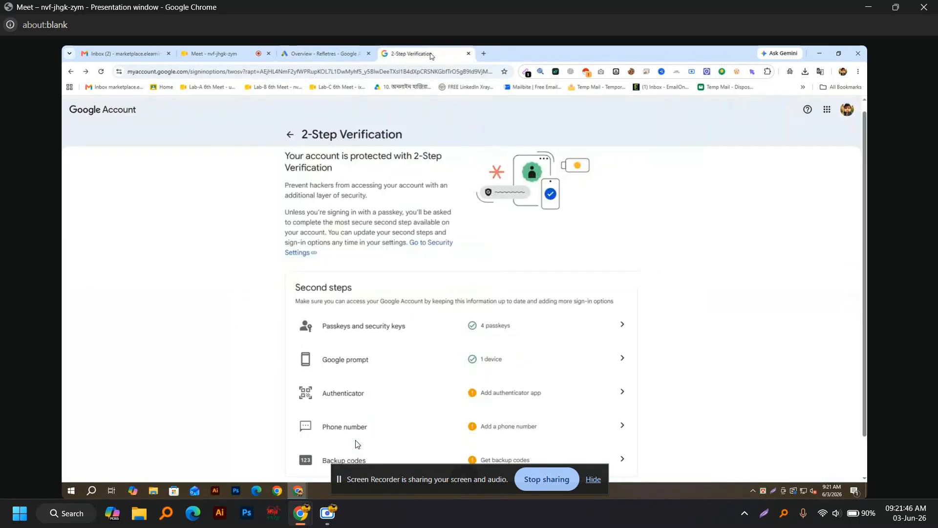
{"action": "left_click", "coordinate": [469, 54]}
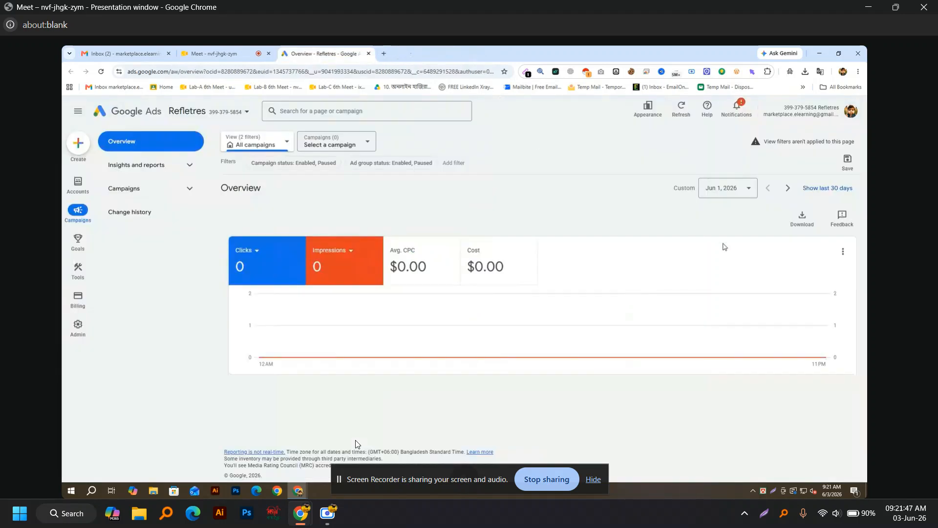
Step: Cancel saving a custom view, then collapse the side navigation with the hamburger menu
{"action": "left_click", "coordinate": [855, 111]}
{"action": "left_click", "coordinate": [855, 112]}
{"action": "left_click", "coordinate": [852, 161]}
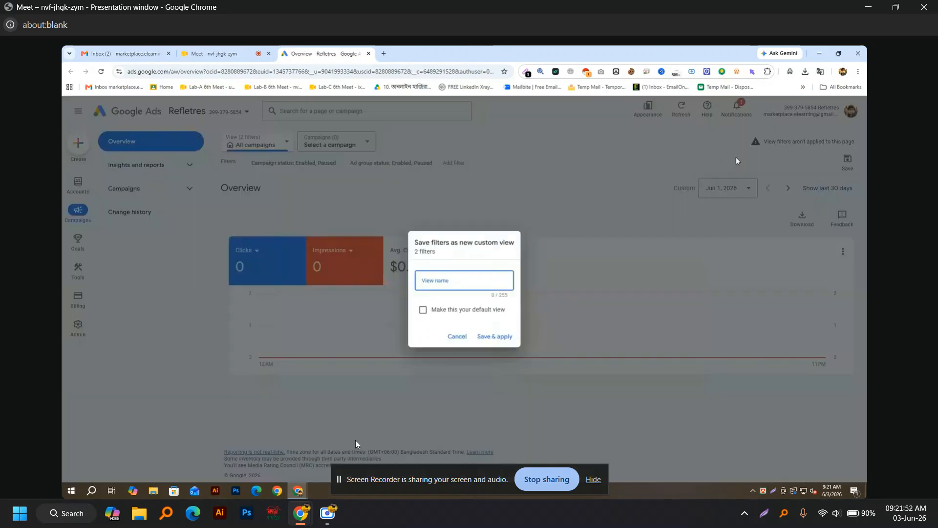
{"action": "left_click", "coordinate": [463, 336]}
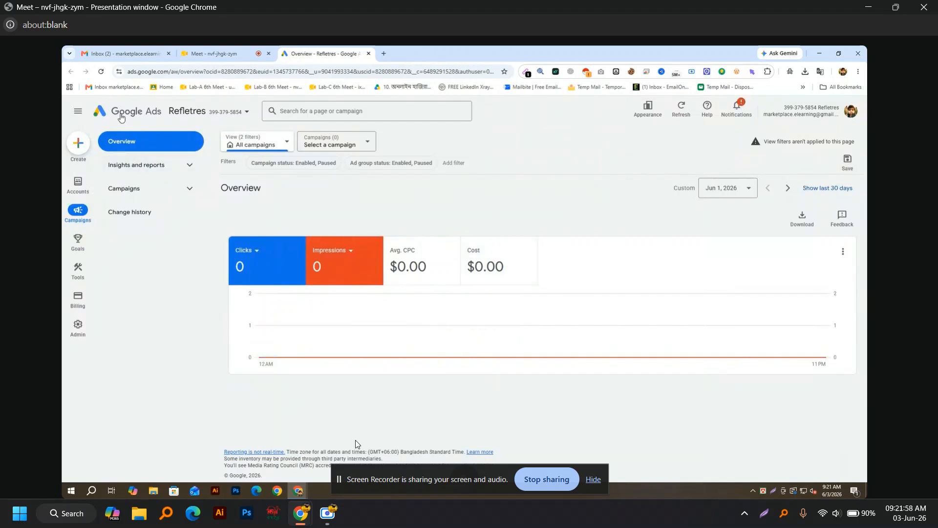
{"action": "left_click", "coordinate": [74, 113]}
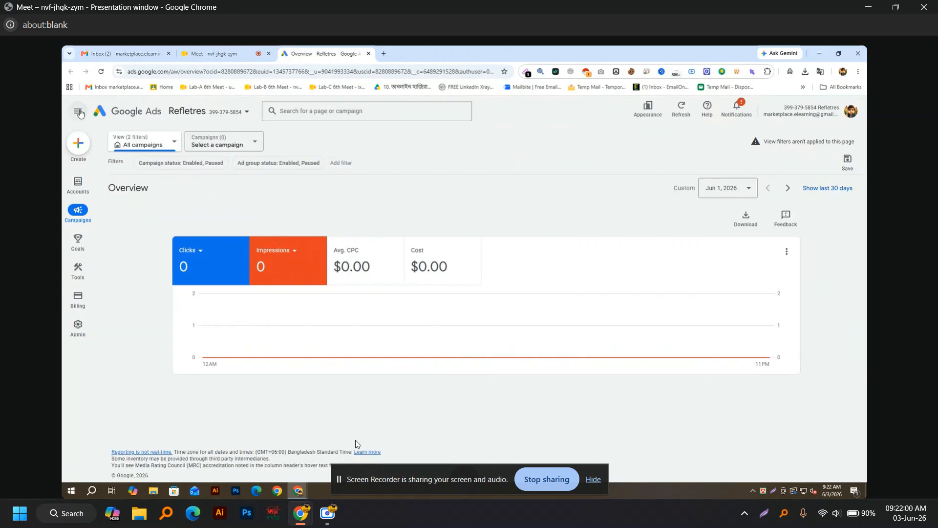
Step: Go to Admin > Manager account settings > Preferences for the Refletres account
{"action": "left_click", "coordinate": [78, 324]}
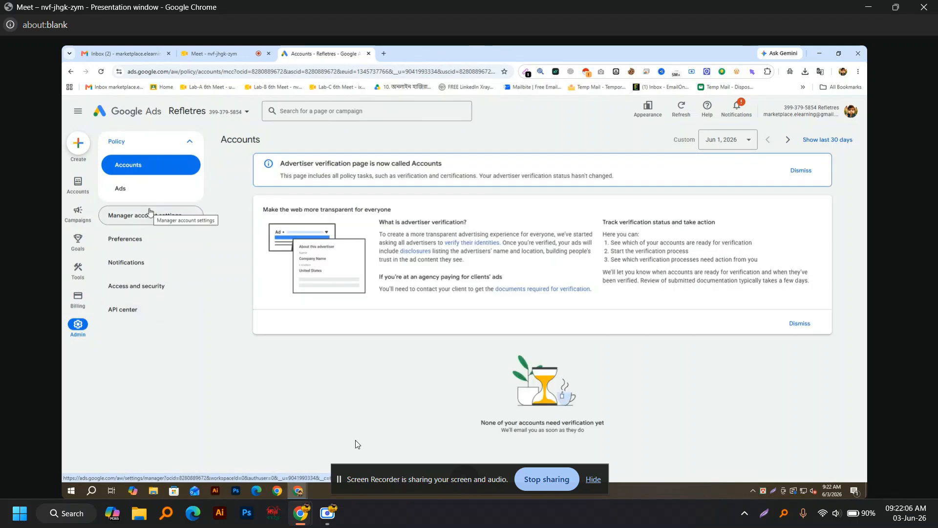
{"action": "left_click", "coordinate": [149, 213]}
{"action": "left_click", "coordinate": [141, 249]}
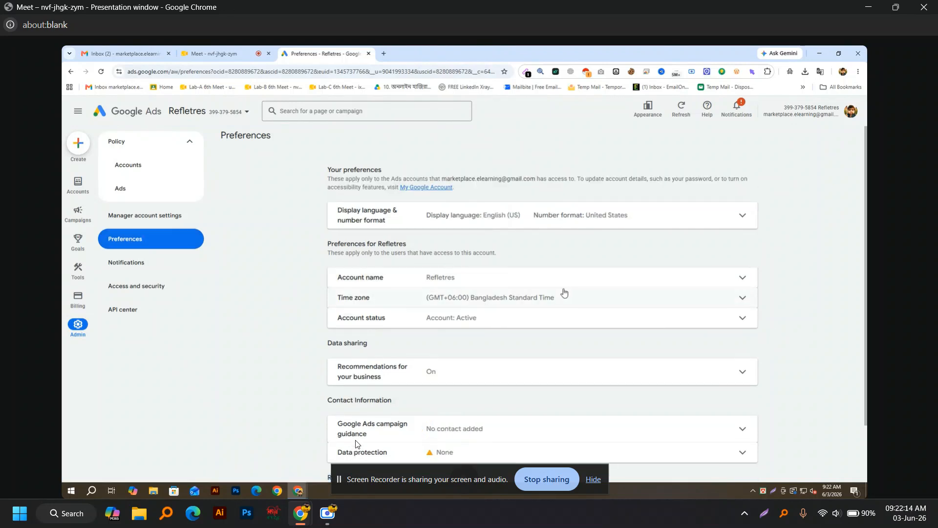
Step: Review the campaign guidance, Data protection, Recommendations and Account status rows
{"action": "scroll", "coordinate": [560, 293], "scroll_direction": "down", "scroll_amount": 3}
{"action": "left_click", "coordinate": [743, 362]}
{"action": "left_click", "coordinate": [743, 361]}
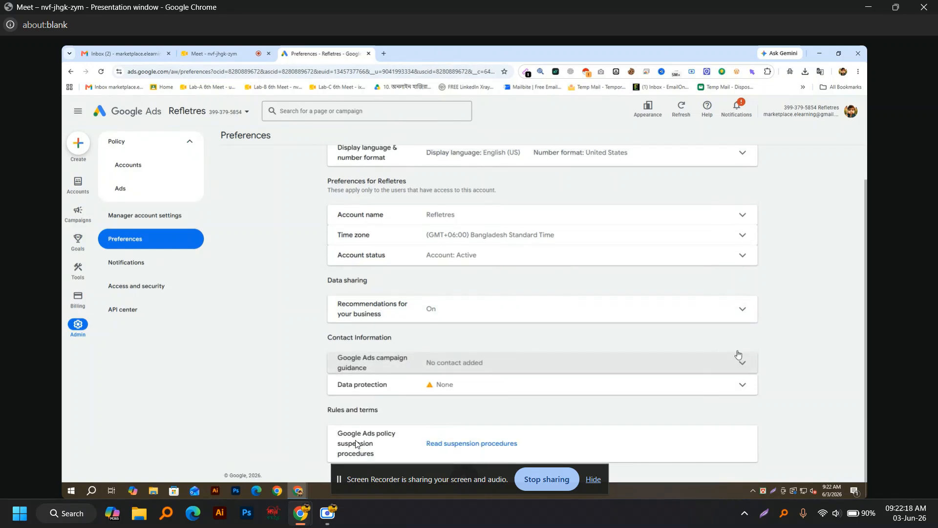
{"action": "left_click", "coordinate": [744, 384]}
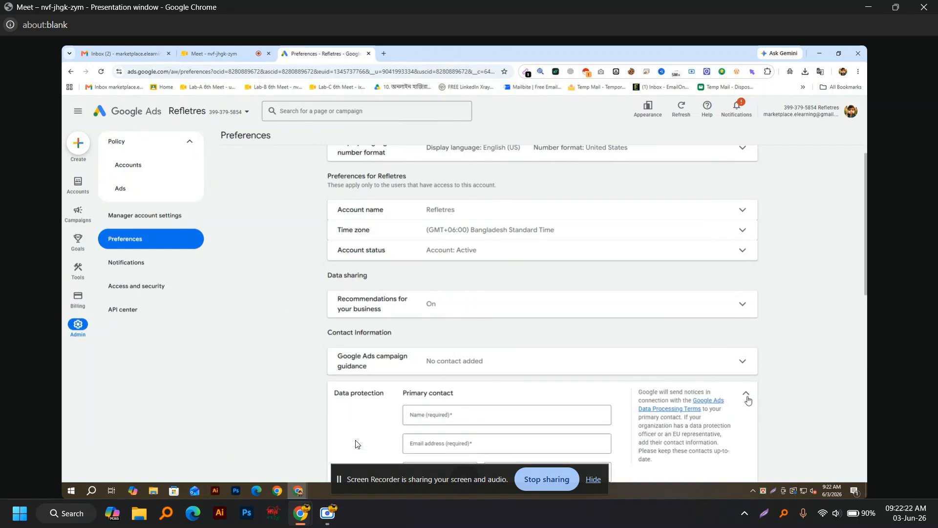
{"action": "left_click", "coordinate": [745, 390]}
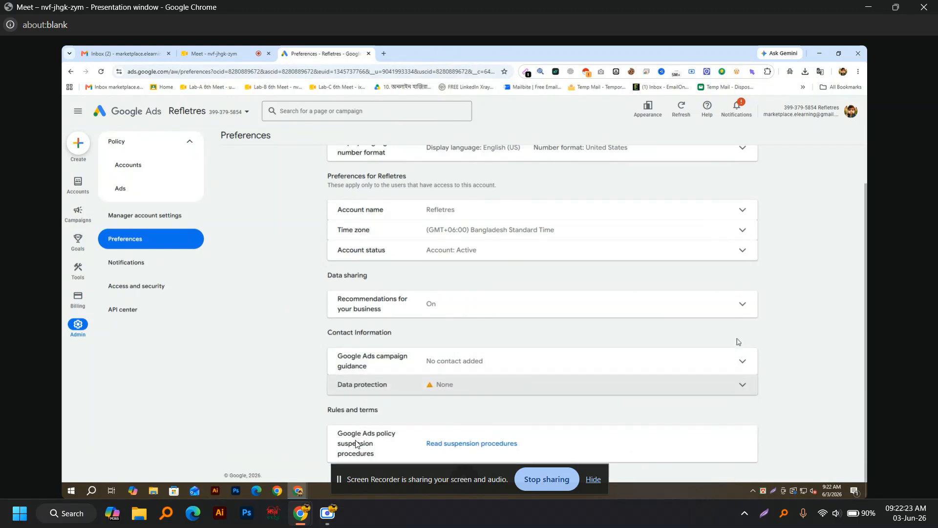
{"action": "left_click", "coordinate": [743, 304]}
{"action": "left_click", "coordinate": [745, 308]}
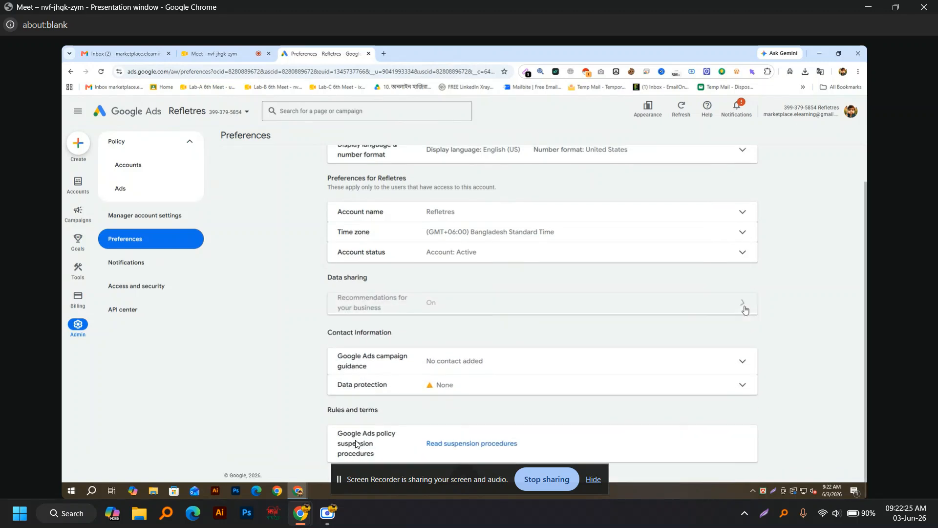
{"action": "left_click", "coordinate": [741, 252]}
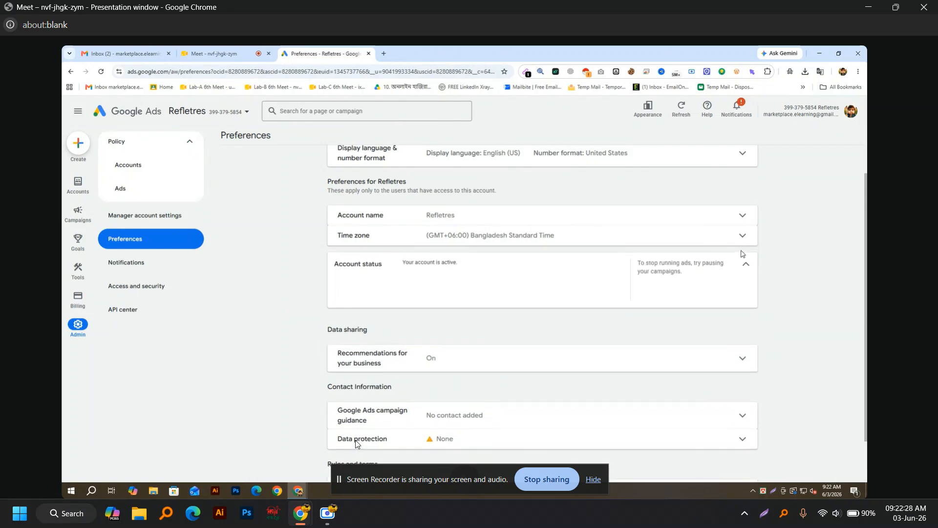
{"action": "left_click", "coordinate": [750, 268]}
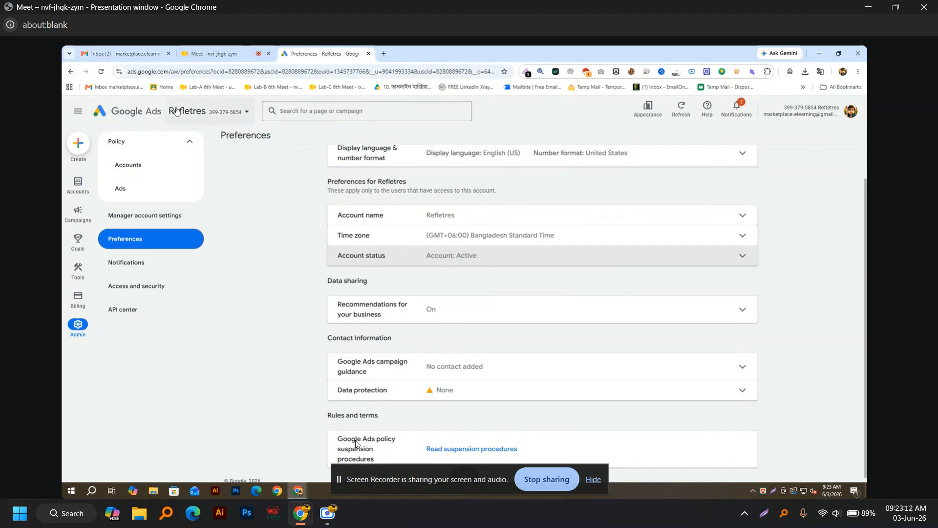
Step: Close the Refletres Ads tab and load ads.google.com in a new tab
{"action": "left_click", "coordinate": [142, 112]}
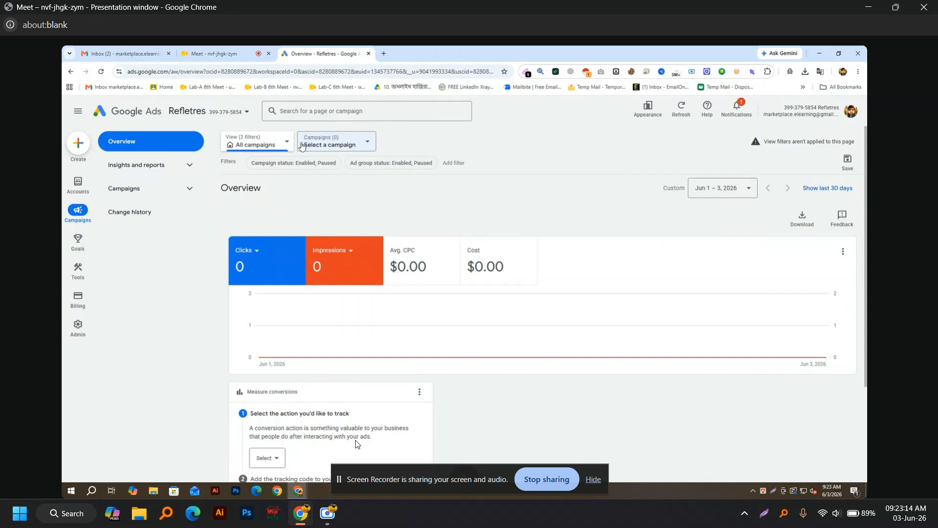
{"action": "left_click", "coordinate": [368, 53]}
{"action": "key", "text": "ctrl+t"}
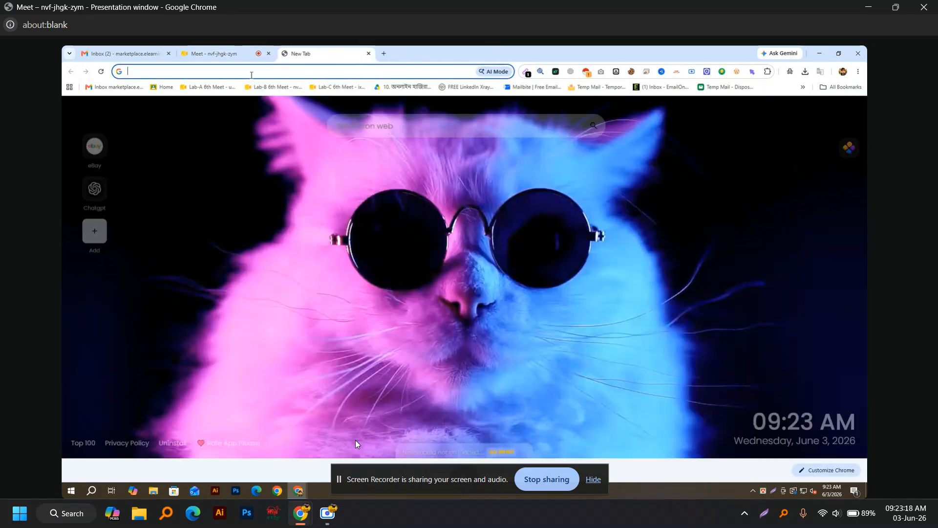
{"action": "left_click", "coordinate": [251, 75]}
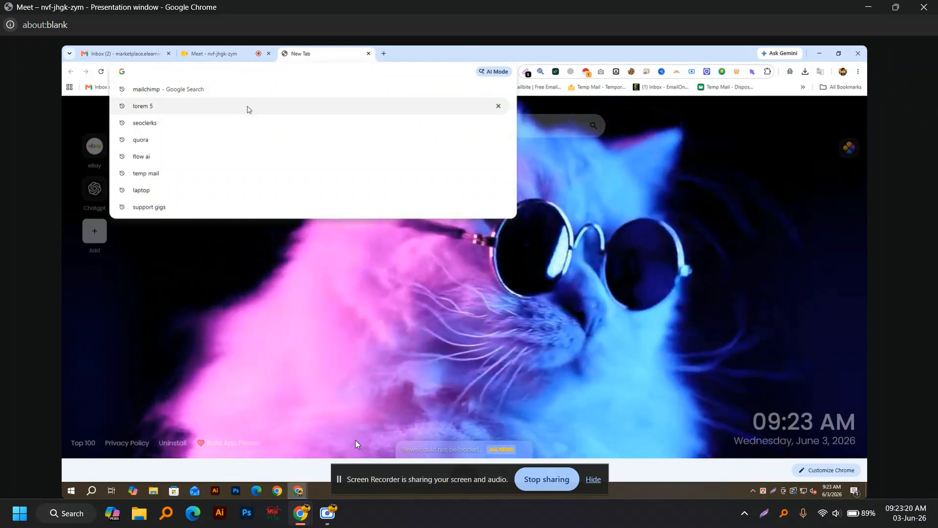
{"action": "type", "text": "ads.google.com"}
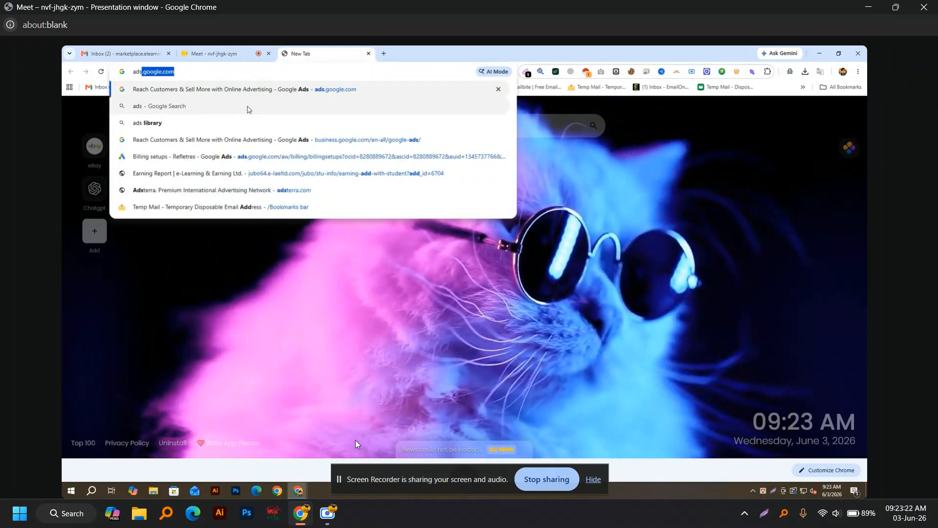
{"action": "key", "text": "Return"}
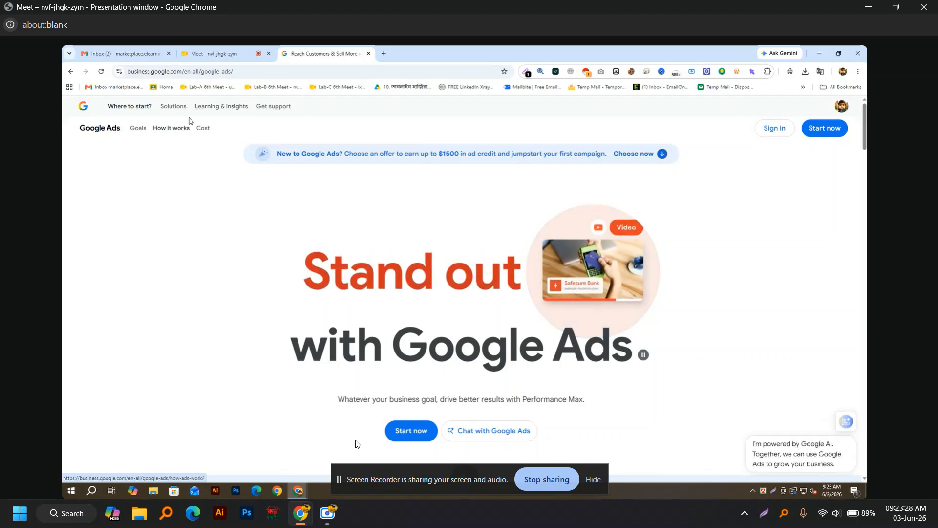
Step: Choose Google Ads Mobile App under Solutions > Ad tools
{"action": "left_click", "coordinate": [172, 107]}
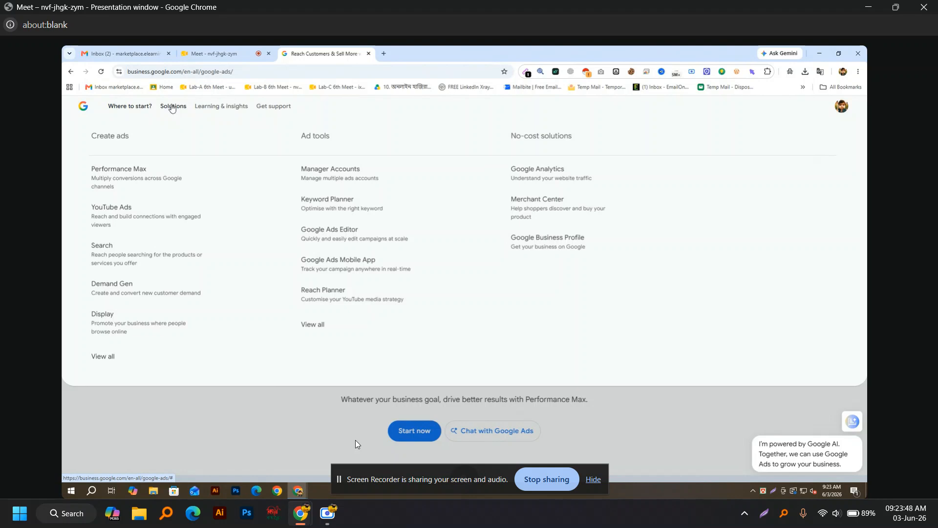
{"action": "left_click", "coordinate": [396, 275]}
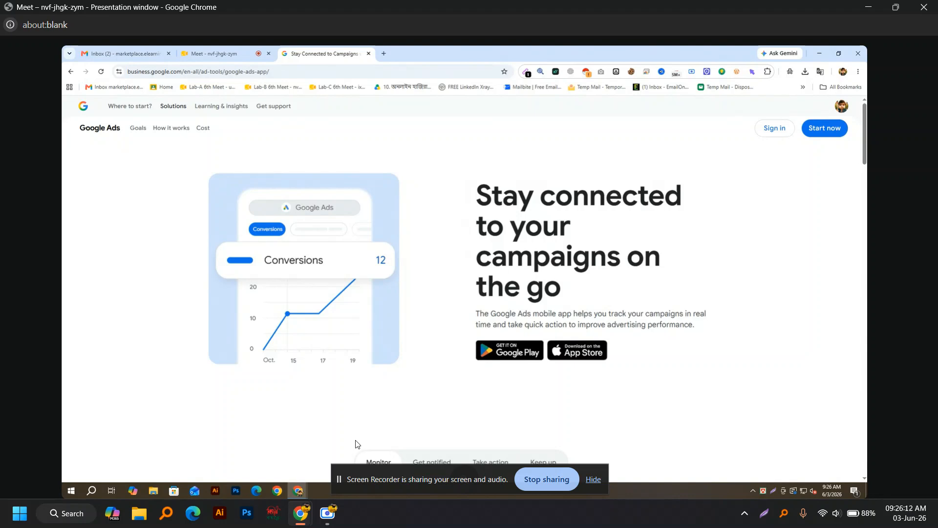
Step: Open a new Incognito window and load gmail.com
{"action": "left_click", "coordinate": [858, 71]}
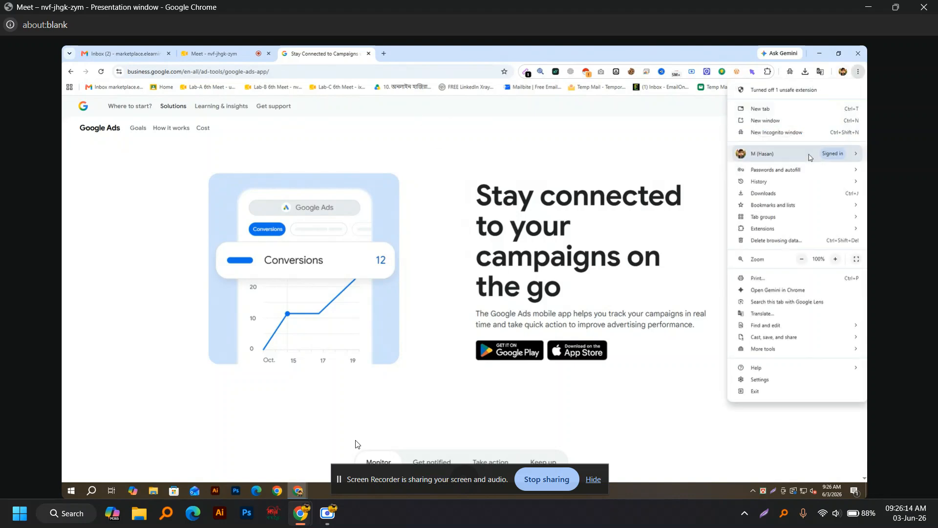
{"action": "left_click", "coordinate": [767, 136]}
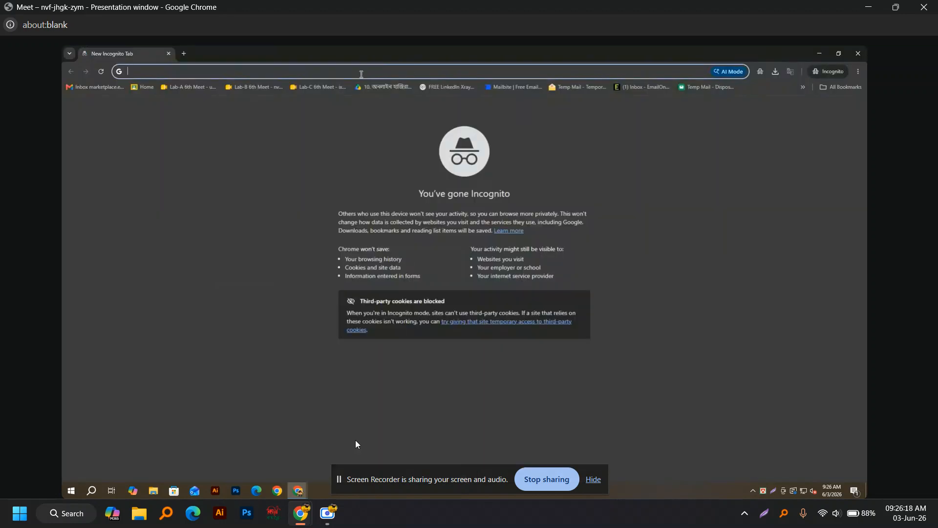
{"action": "type", "text": "gmail"}
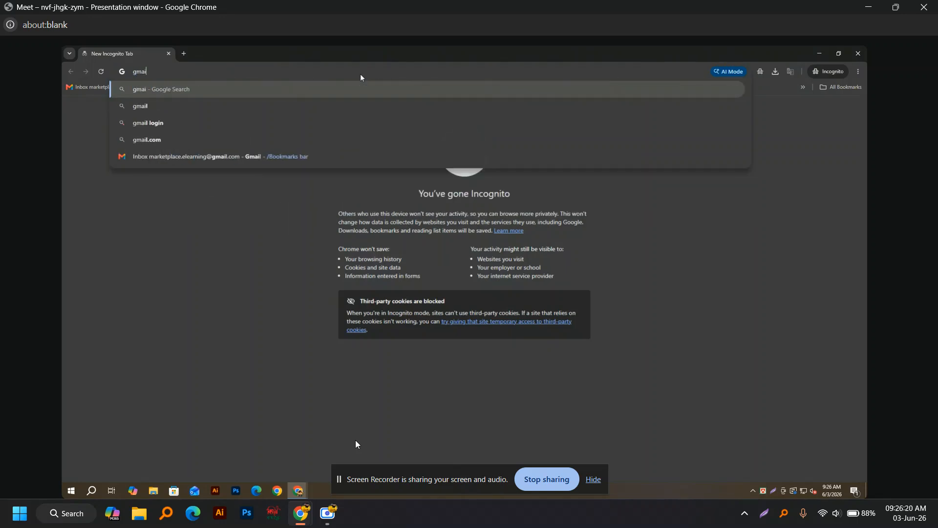
{"action": "type", "text": ".com"}
{"action": "key", "text": "Return"}
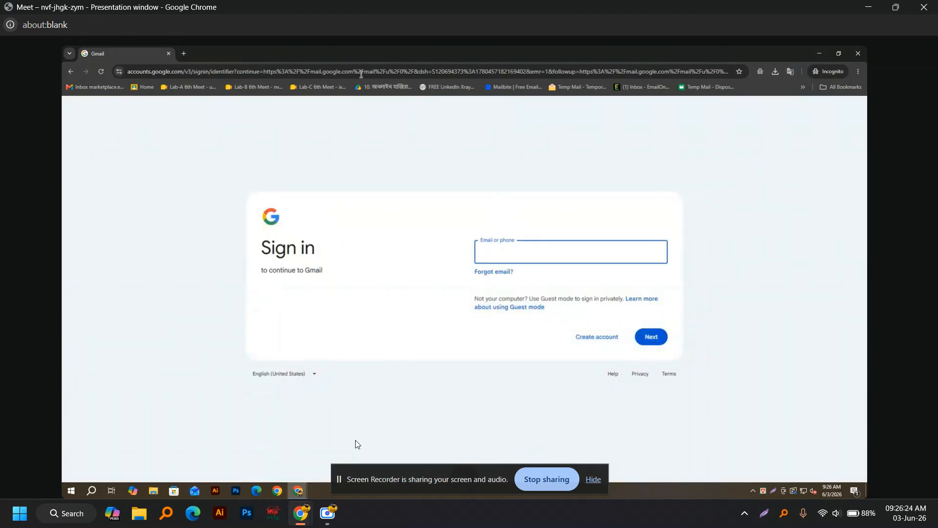
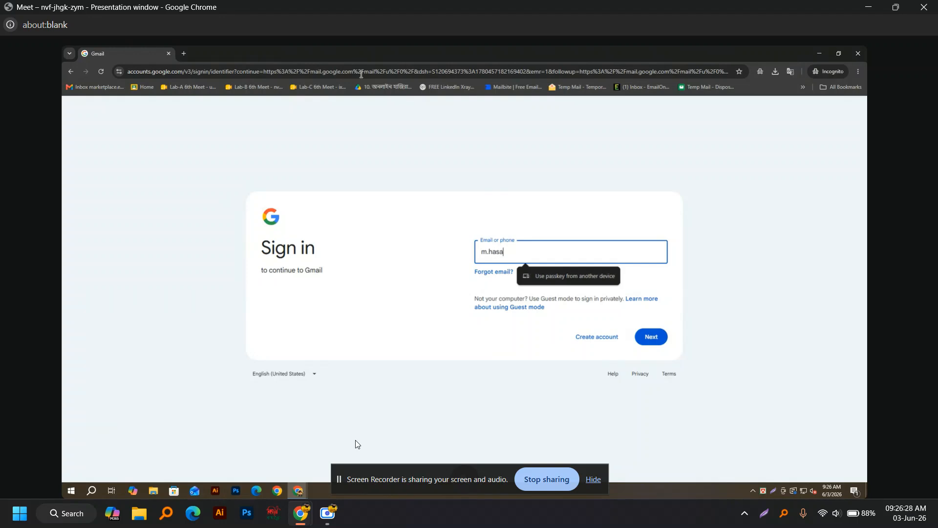
Step: Enter the account's e-mail address, then submit and re-submit the account password
{"action": "key", "text": "Return"}
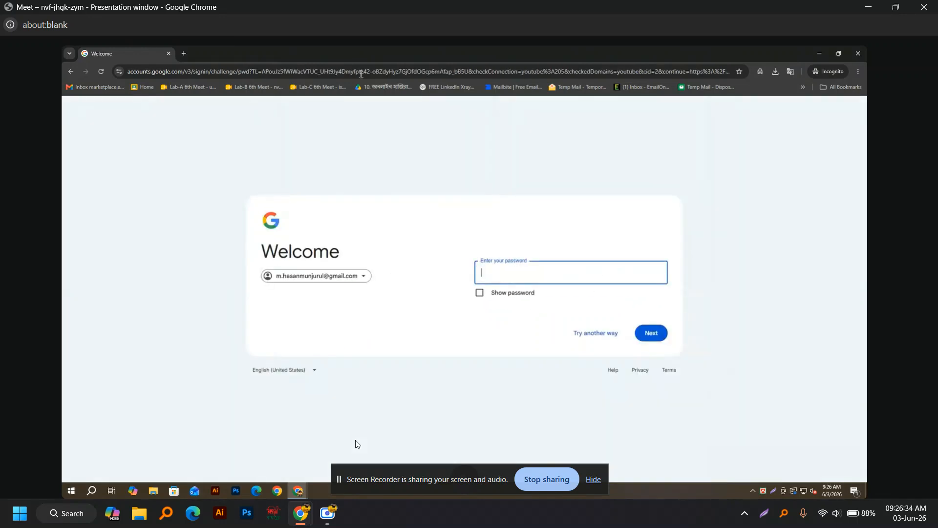
{"action": "type", "text": "•••"}
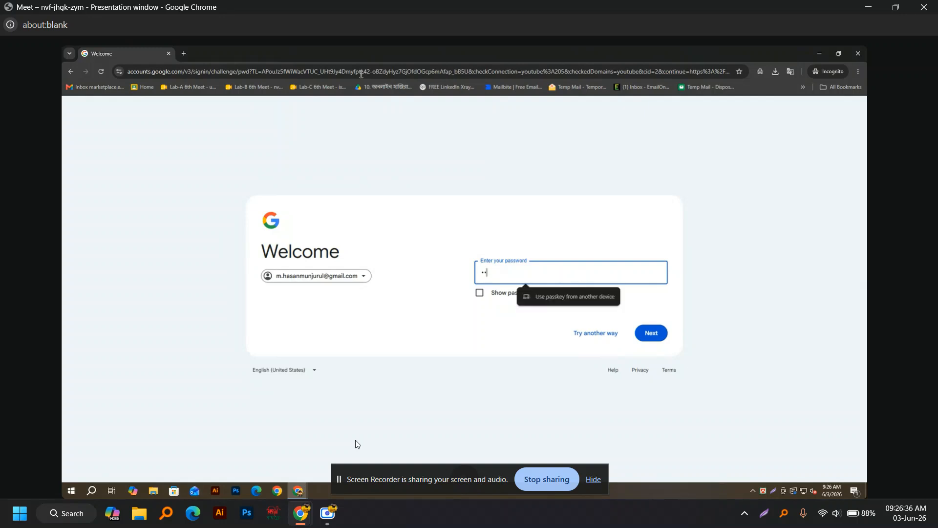
{"action": "type", "text": "•••••••••"}
{"action": "key", "text": "Return"}
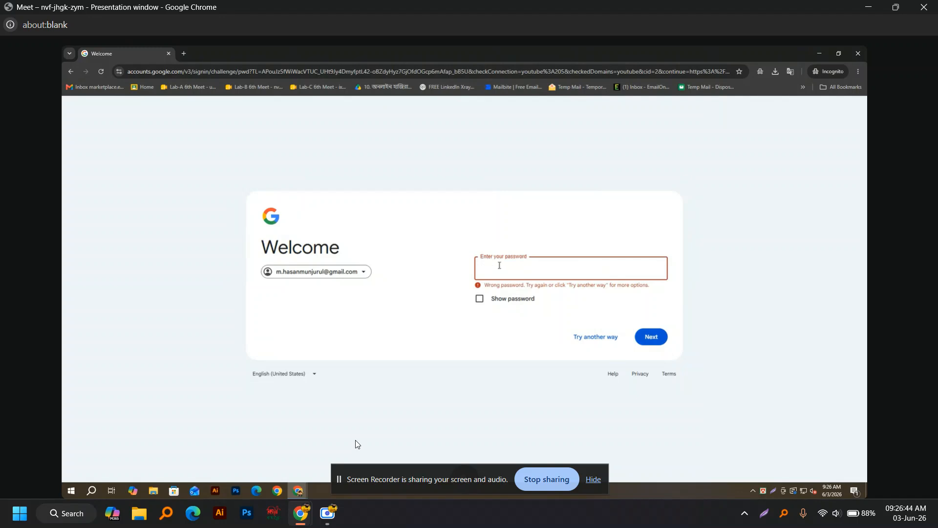
{"action": "type", "text": "•••••••"}
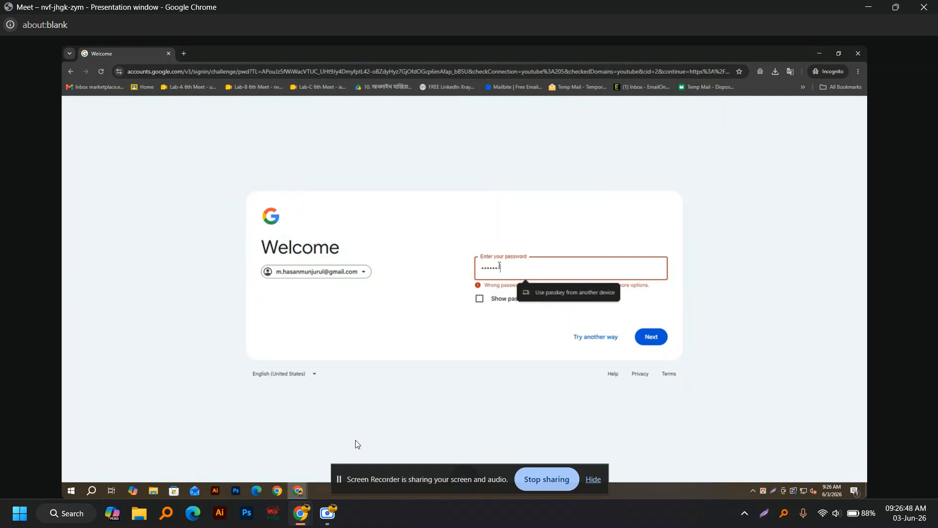
{"action": "type", "text": "••••"}
{"action": "key", "text": "Return"}
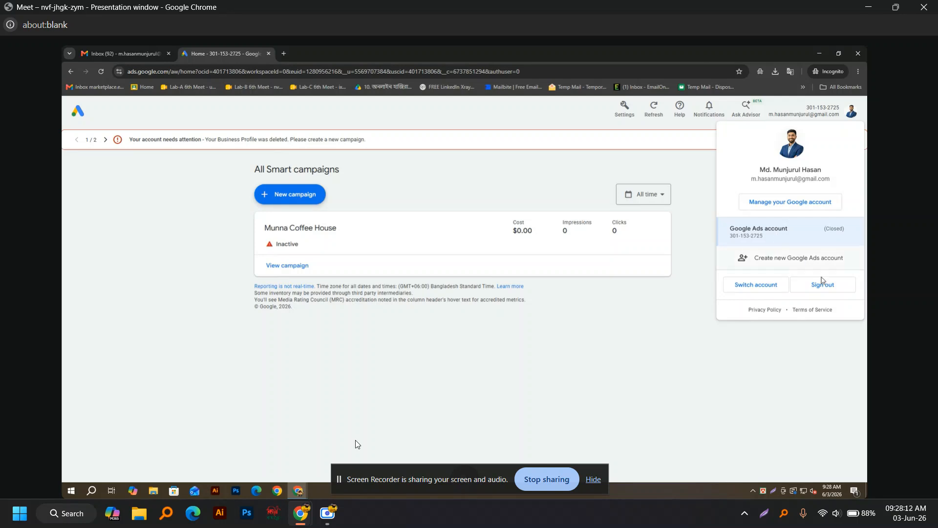
Step: Sign out and remove the saved Google account from the sign-in list
{"action": "left_click", "coordinate": [822, 284]}
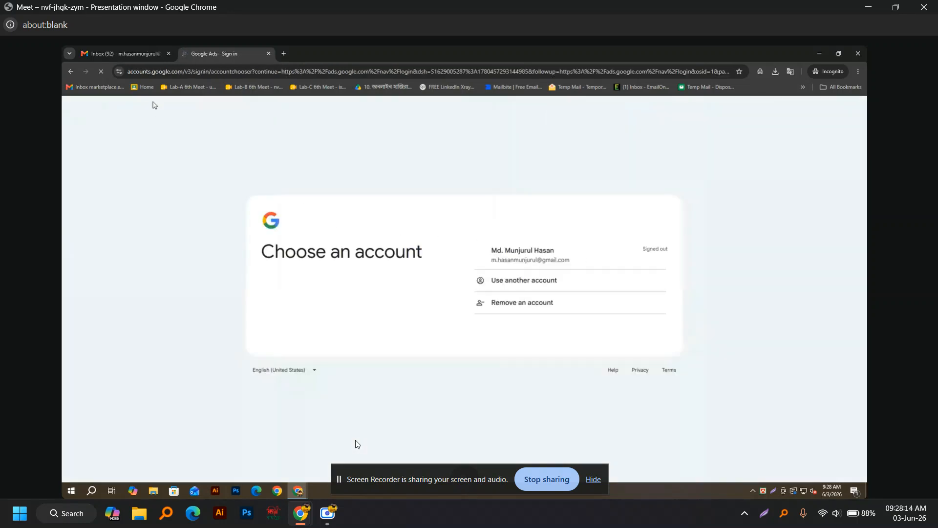
{"action": "left_click", "coordinate": [519, 304]}
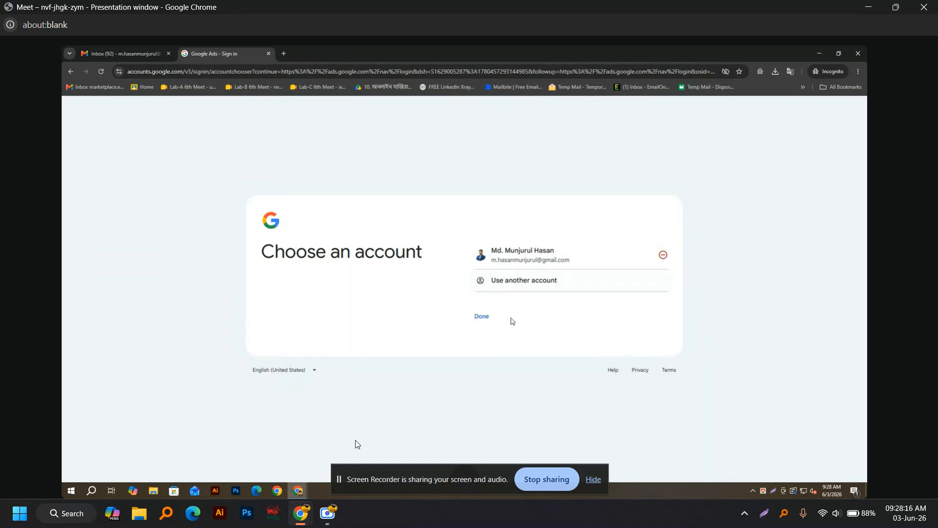
{"action": "left_click", "coordinate": [663, 255]}
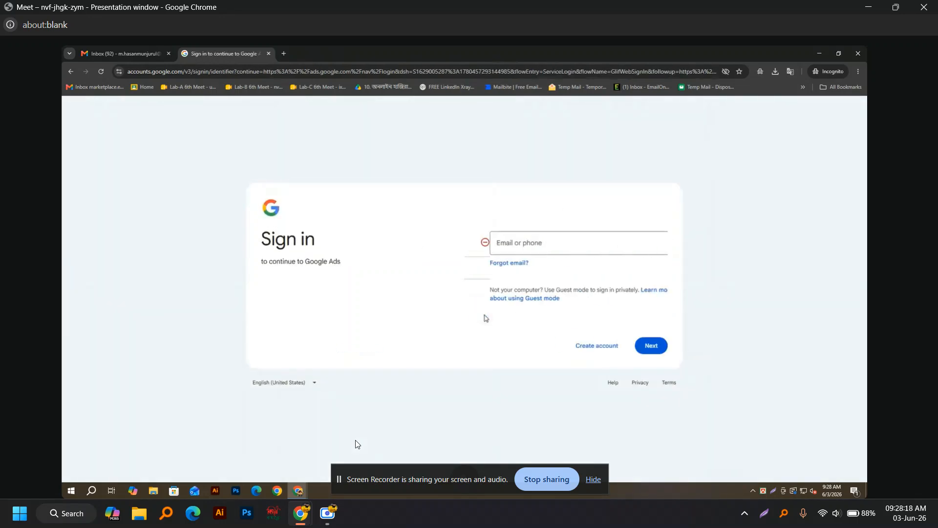
{"action": "left_click", "coordinate": [298, 490]}
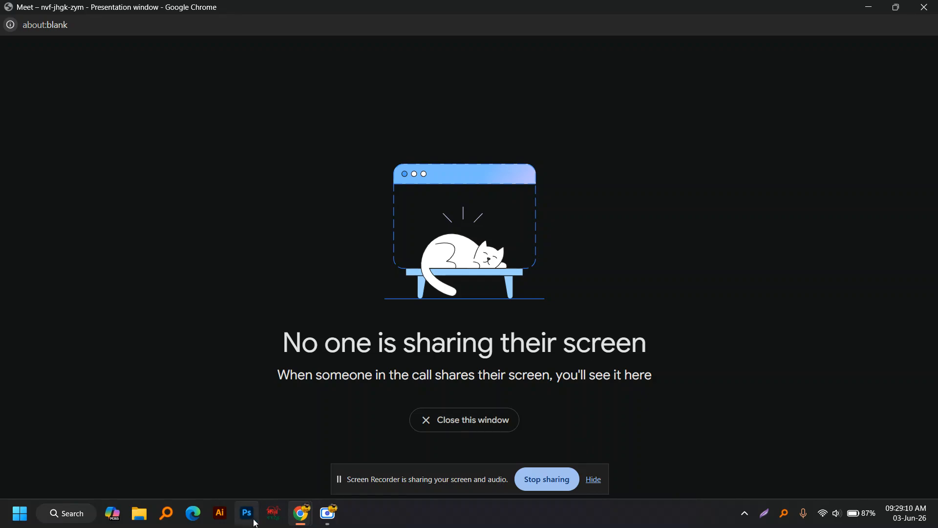
Step: Minimize the Scre.io recorder and pop the shared screen into a maximized presentation window
{"action": "left_click", "coordinate": [328, 513]}
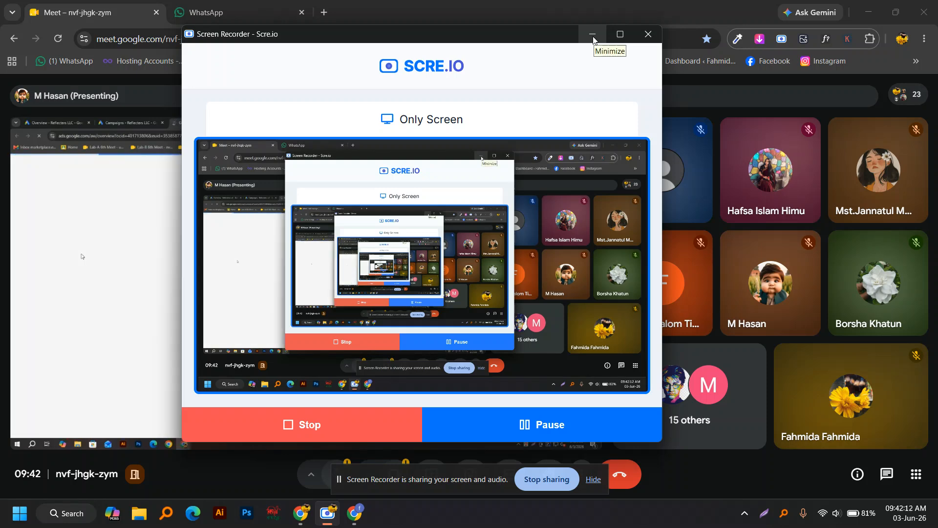
{"action": "left_click", "coordinate": [593, 39]}
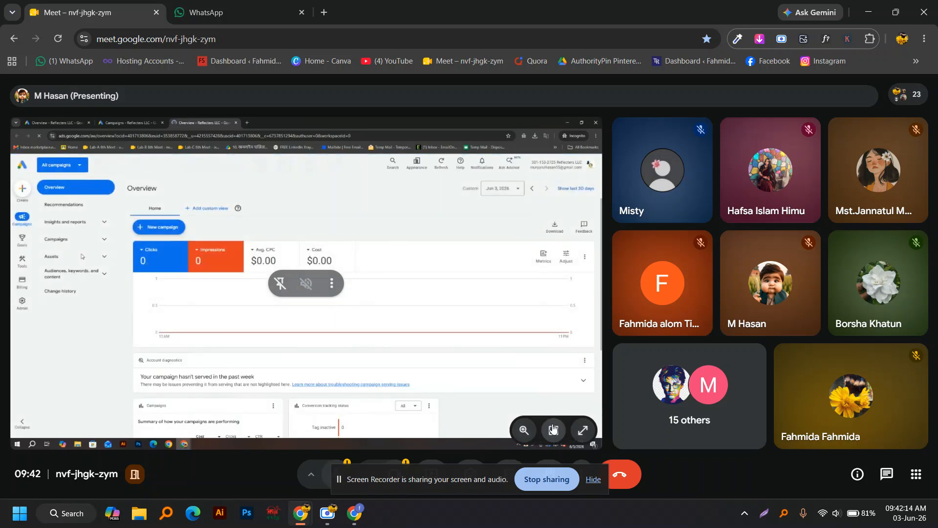
{"action": "left_click", "coordinate": [553, 428]}
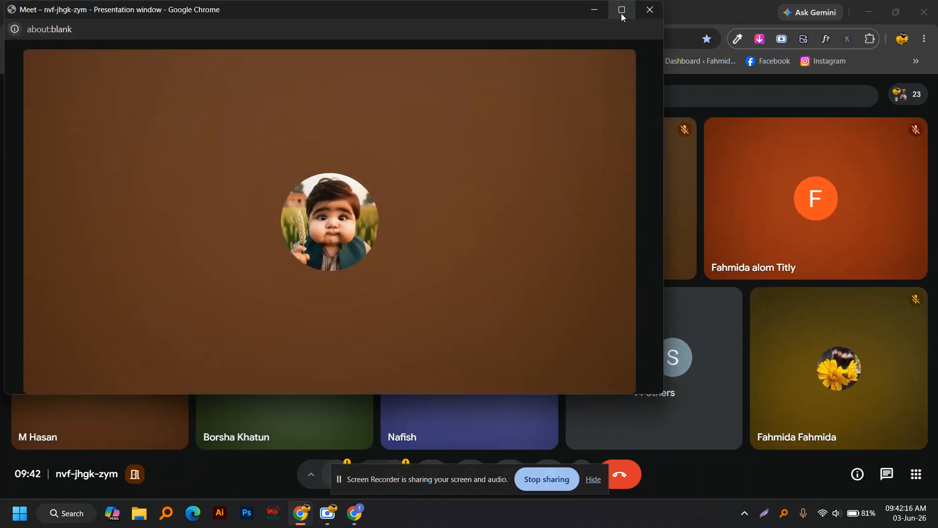
{"action": "left_click", "coordinate": [620, 9]}
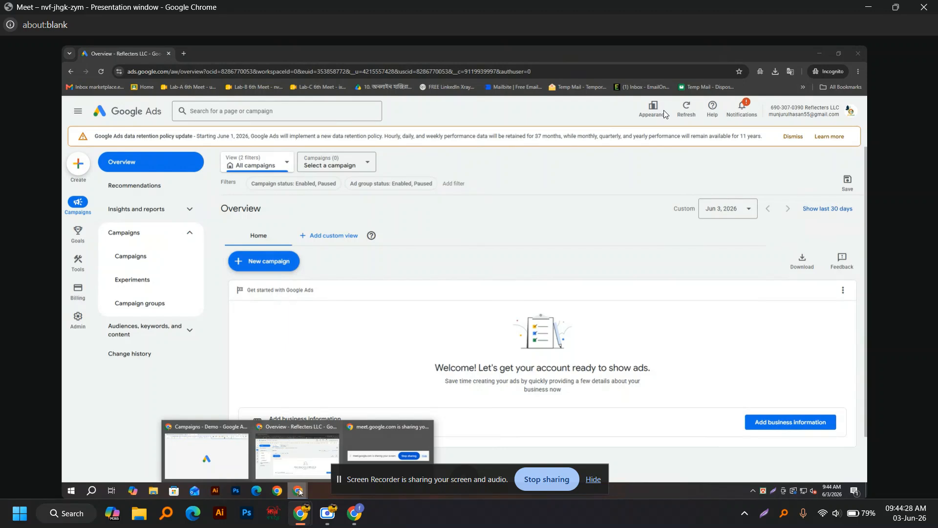
Step: Cancel the Save filters dialog and bring the 'Campaigns - Demo' Chrome window forward
{"action": "left_click", "coordinate": [852, 117]}
{"action": "left_click", "coordinate": [851, 117]}
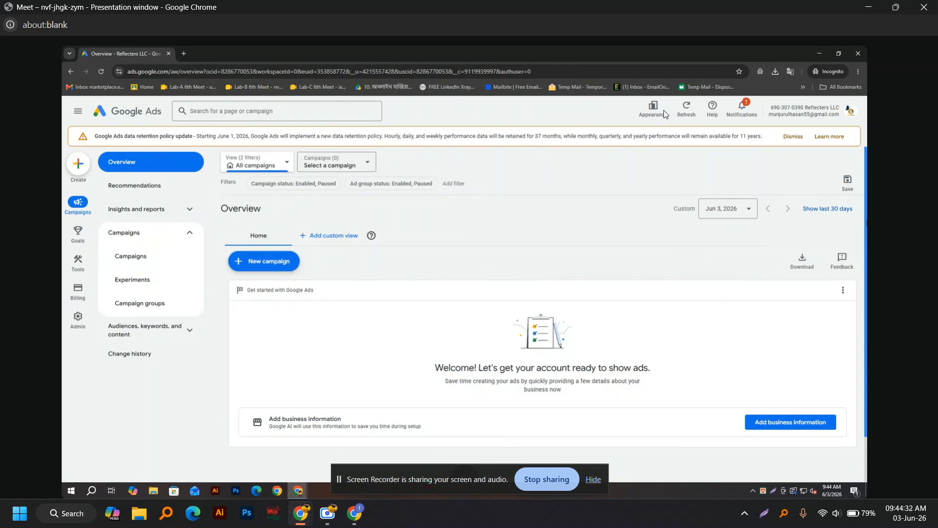
{"action": "left_click", "coordinate": [847, 182]}
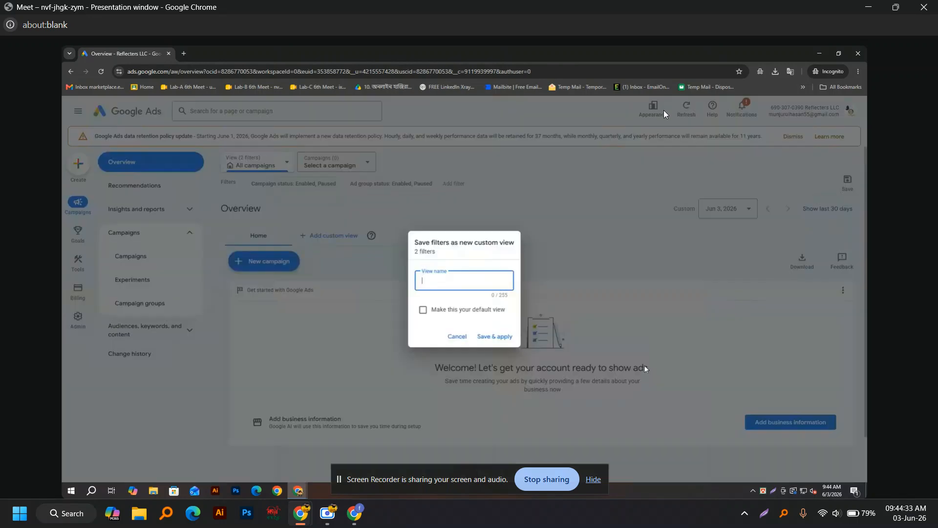
{"action": "left_click", "coordinate": [458, 336]}
{"action": "mouse_move", "coordinate": [298, 490]}
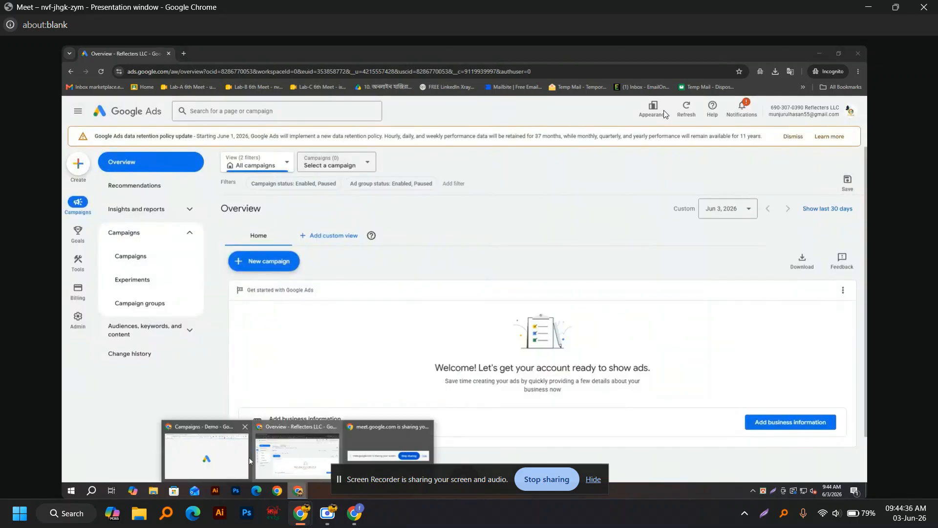
{"action": "left_click", "coordinate": [219, 457]}
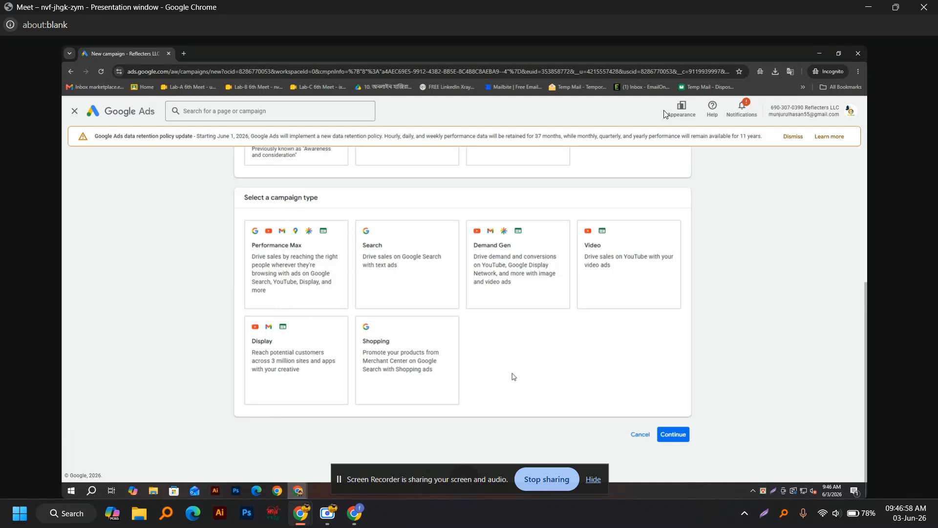
Step: Pick a Shopping campaign named 'Demo Lab-B' and continue, which reveals the Merchant Center requirement
{"action": "left_click", "coordinate": [444, 425]}
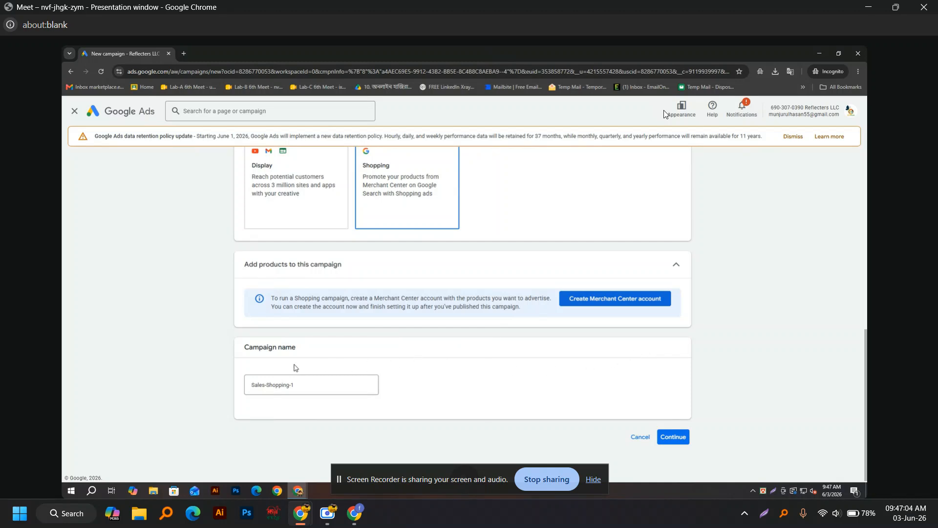
{"action": "left_click", "coordinate": [326, 389]}
{"action": "left_click_drag", "start_coordinate": [322, 384], "coordinate": [62, 395]}
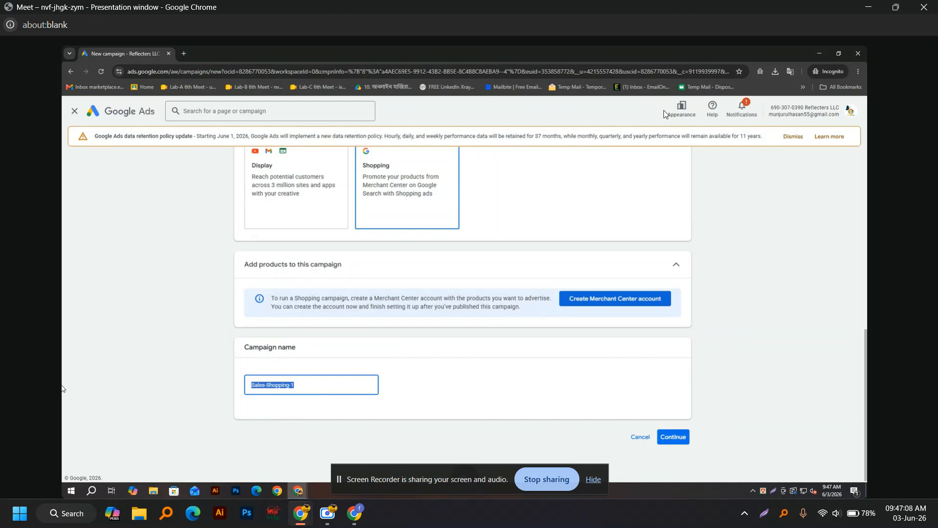
{"action": "type", "text": "Demo Lab-B"}
{"action": "left_click", "coordinate": [673, 436]}
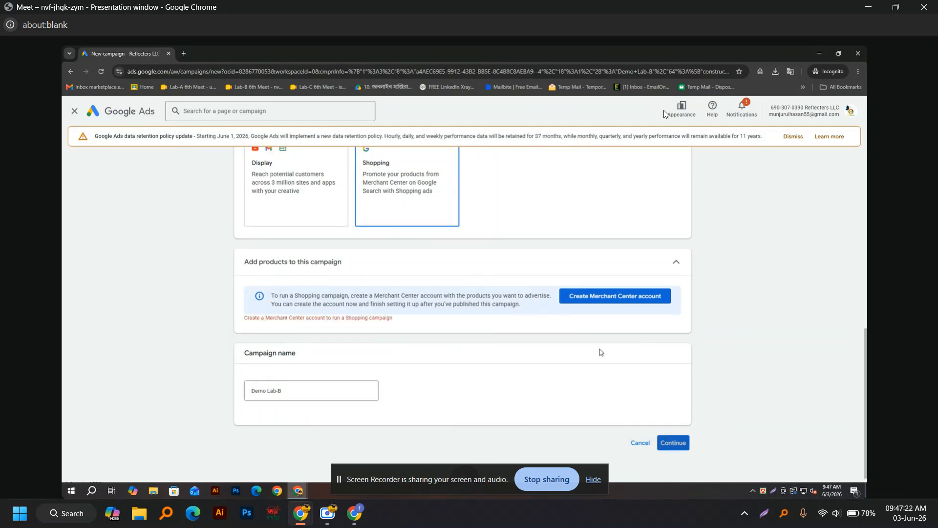
Step: Open the Merchant Center account form and copy reflecters.com from a new incognito tab
{"action": "left_click", "coordinate": [604, 299]}
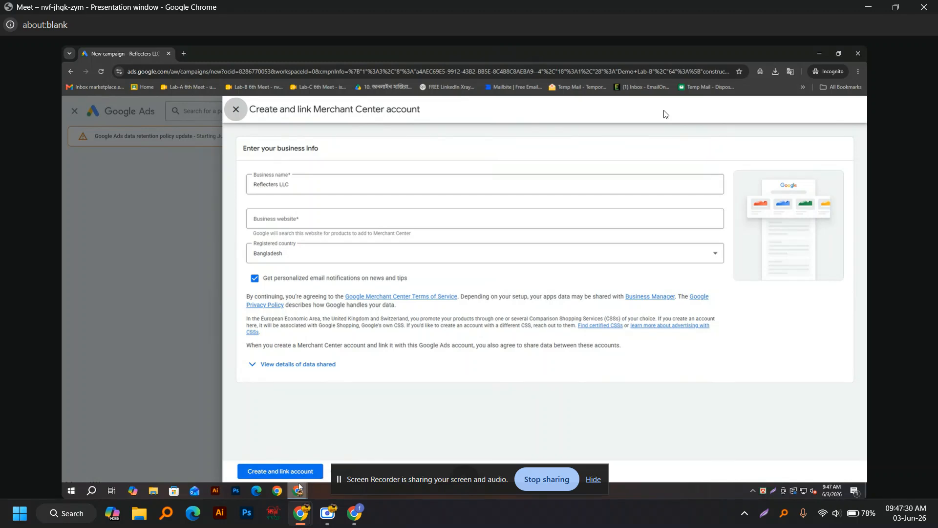
{"action": "left_click", "coordinate": [279, 471]}
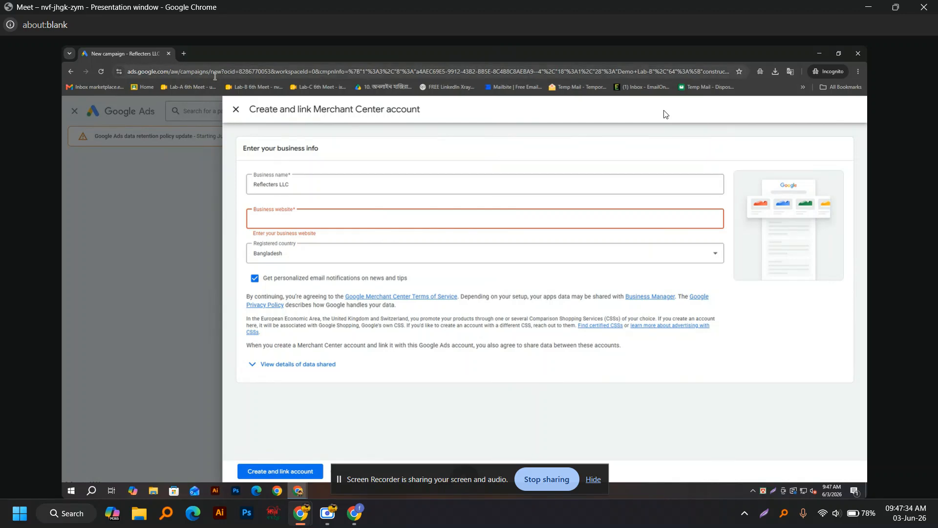
{"action": "left_click", "coordinate": [182, 53]}
{"action": "type", "text": "reflecters.com"}
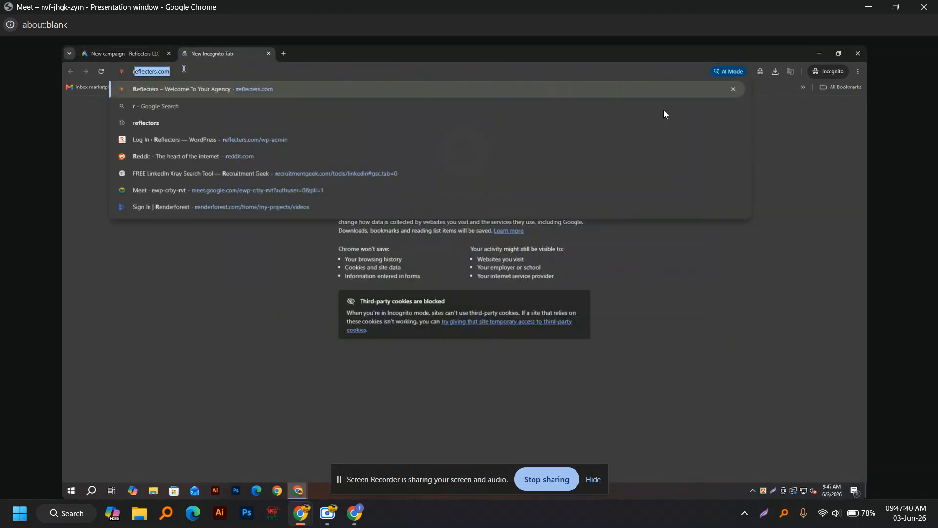
{"action": "key", "text": "ctrl+a"}
{"action": "key", "text": "ctrl+c"}
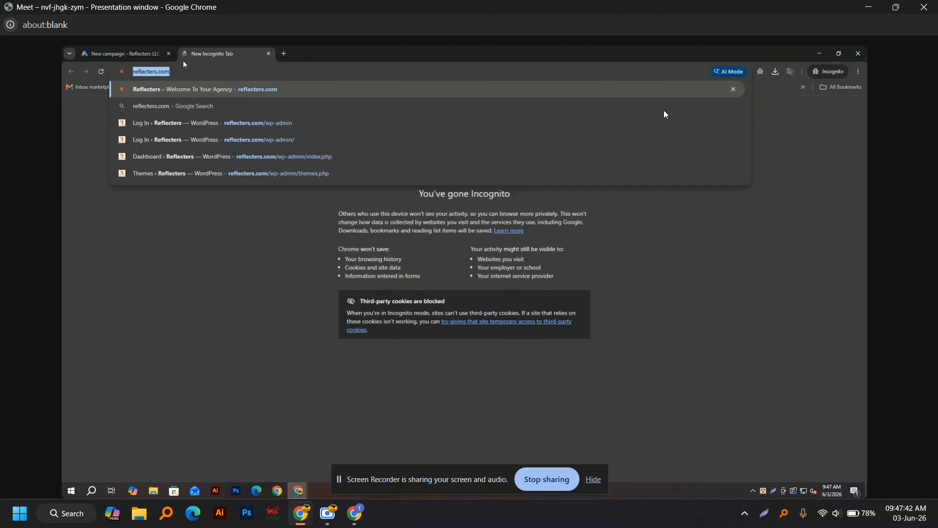
{"action": "left_click", "coordinate": [138, 52]}
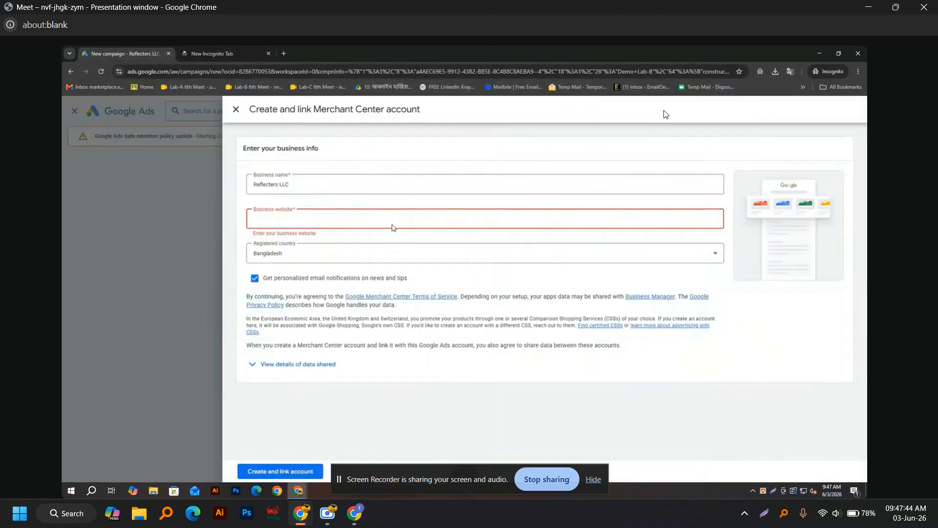
{"action": "key", "text": "ctrl+v"}
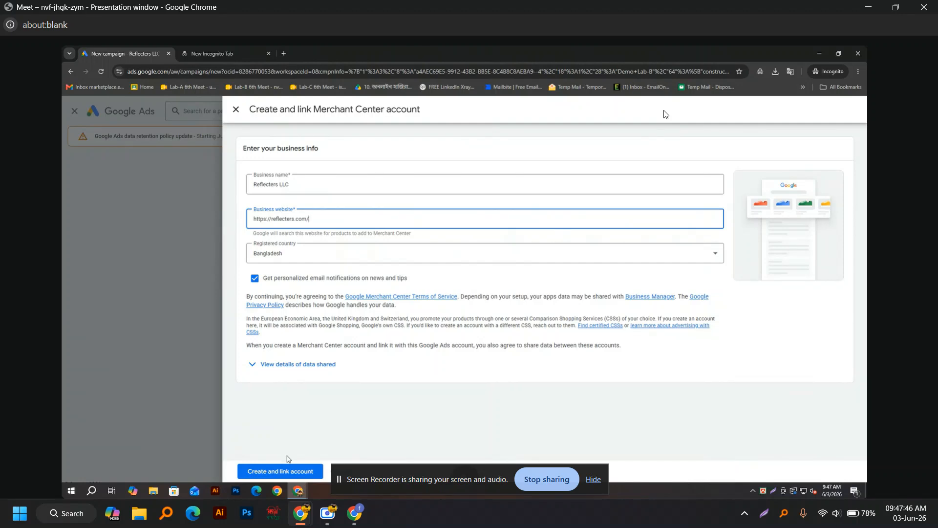
{"action": "left_click", "coordinate": [283, 471]}
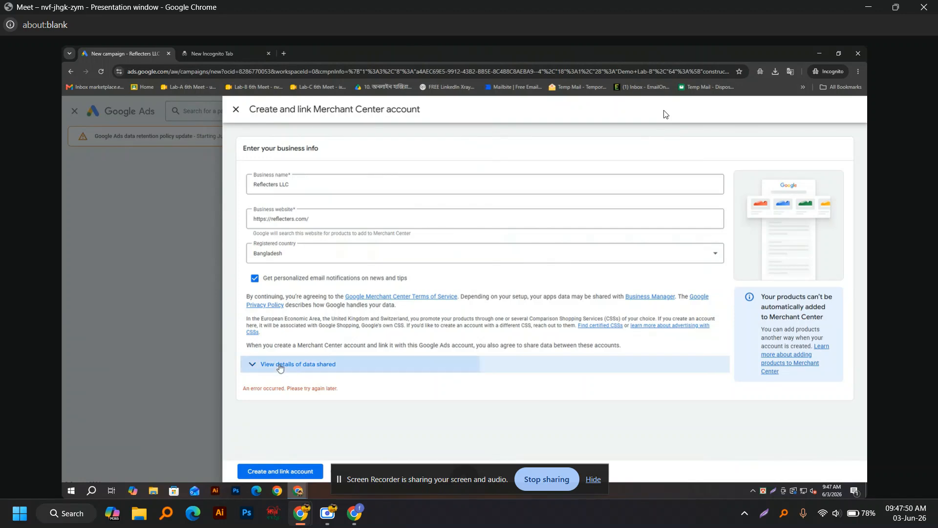
{"action": "left_click", "coordinate": [279, 364]}
{"action": "scroll", "coordinate": [416, 383], "scroll_direction": "down", "scroll_amount": 3}
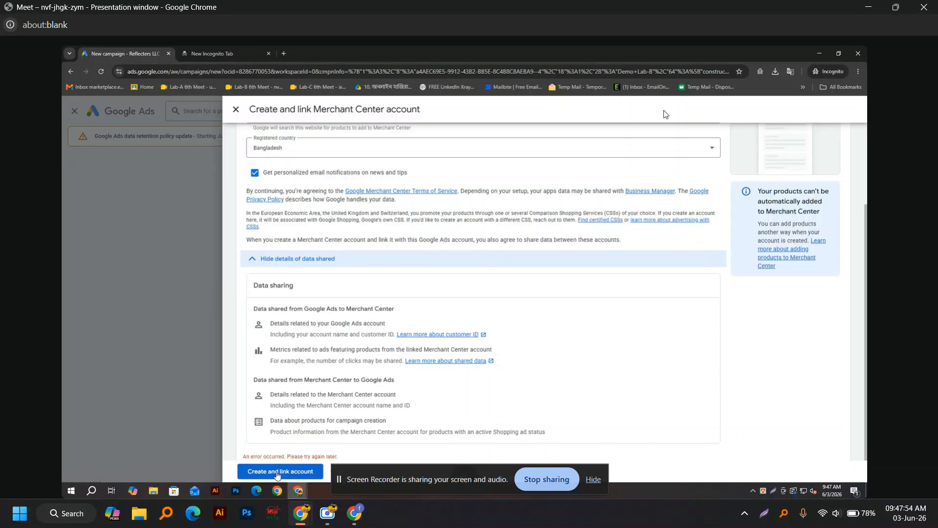
{"action": "left_click", "coordinate": [278, 475]}
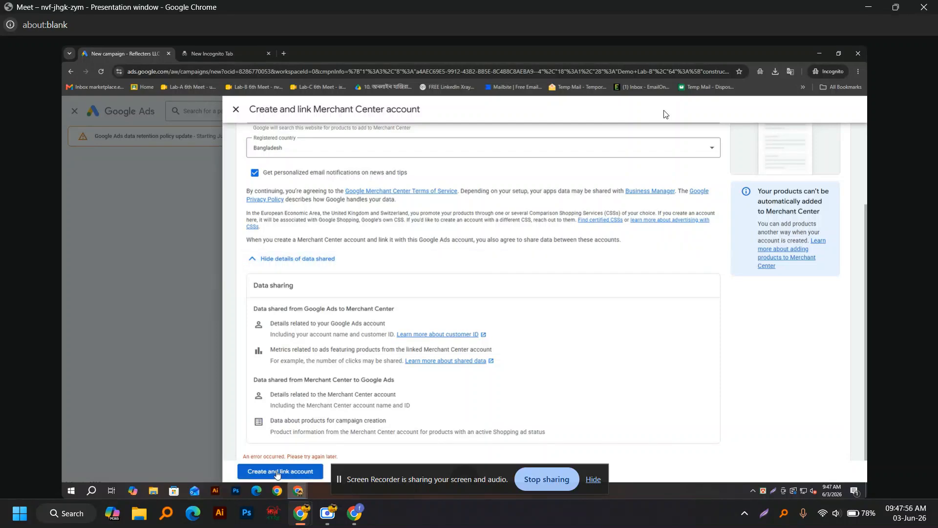
{"action": "scroll", "coordinate": [383, 288], "scroll_direction": "up", "scroll_amount": 3}
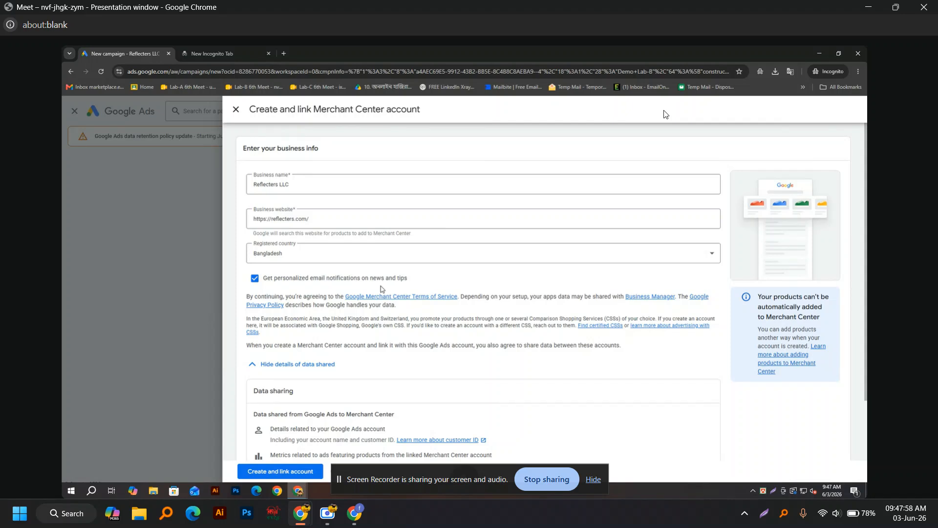
{"action": "scroll", "coordinate": [380, 288], "scroll_direction": "down", "scroll_amount": 3}
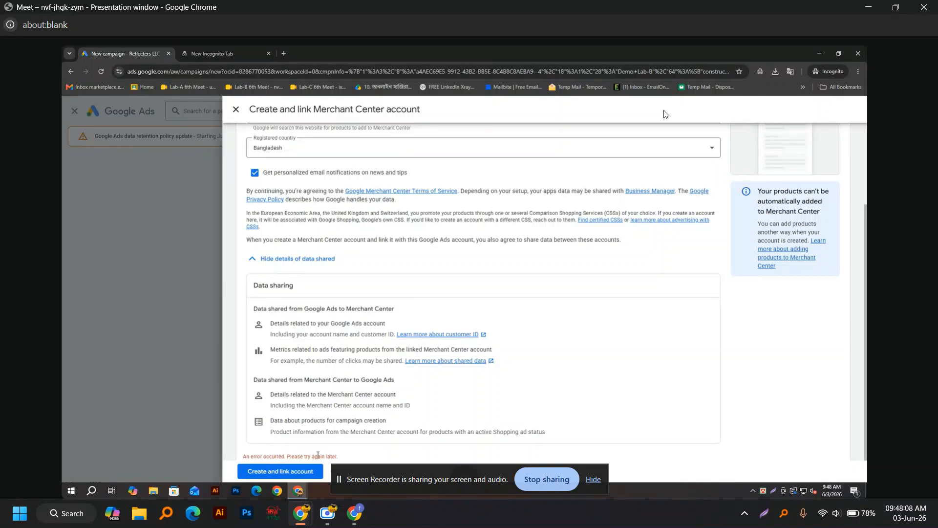
{"action": "scroll", "coordinate": [389, 398], "scroll_direction": "up", "scroll_amount": 3}
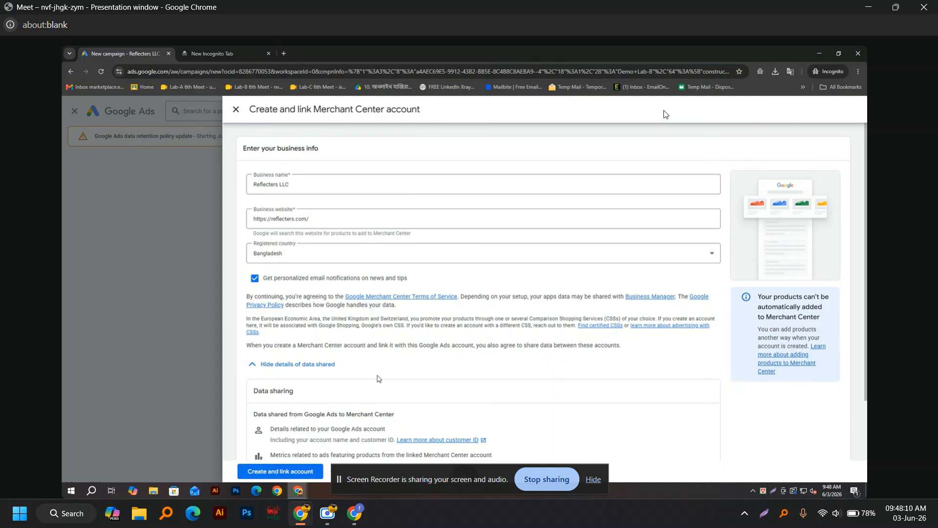
Step: Retry with personalized email notifications off, then collapse the details and turn notifications back on
{"action": "left_click", "coordinate": [255, 278]}
{"action": "left_click", "coordinate": [274, 472]}
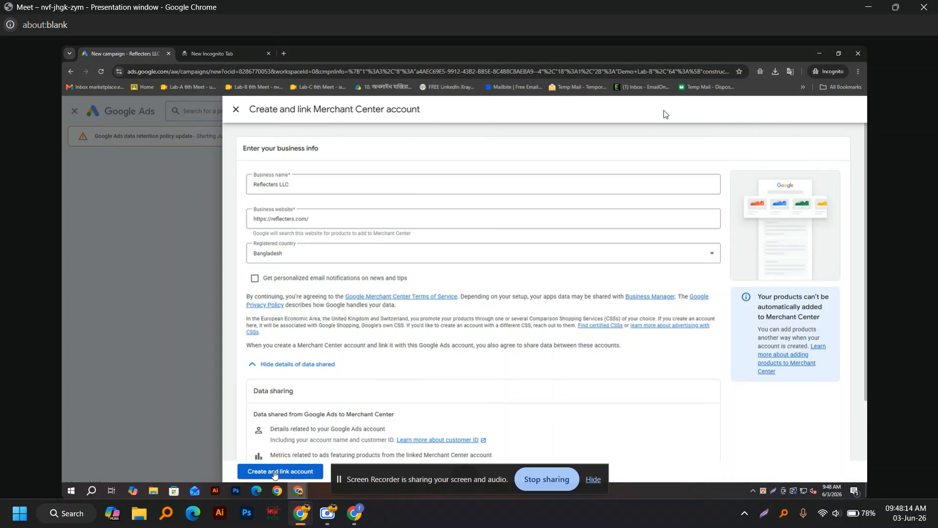
{"action": "scroll", "coordinate": [308, 396], "scroll_direction": "down", "scroll_amount": 3}
{"action": "scroll", "coordinate": [308, 396], "scroll_direction": "up", "scroll_amount": 3}
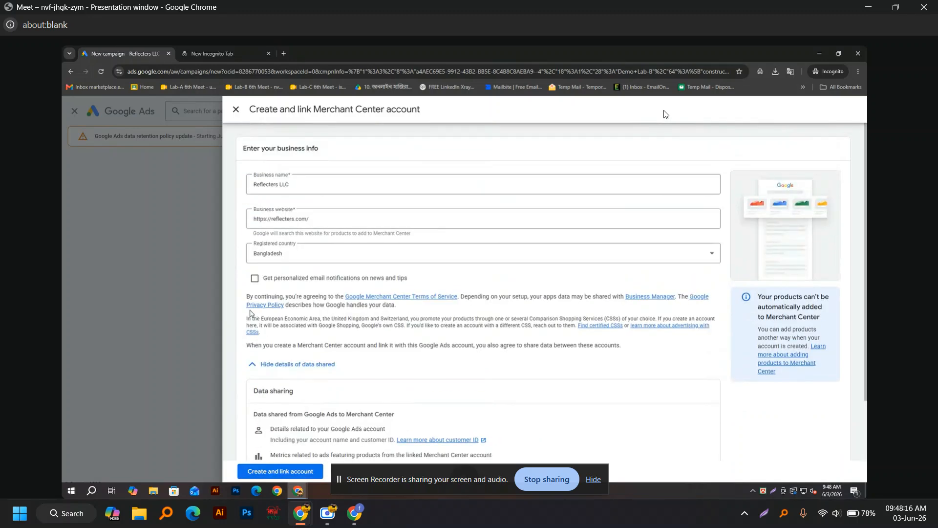
{"action": "left_click", "coordinate": [255, 365]}
{"action": "left_click", "coordinate": [255, 278]}
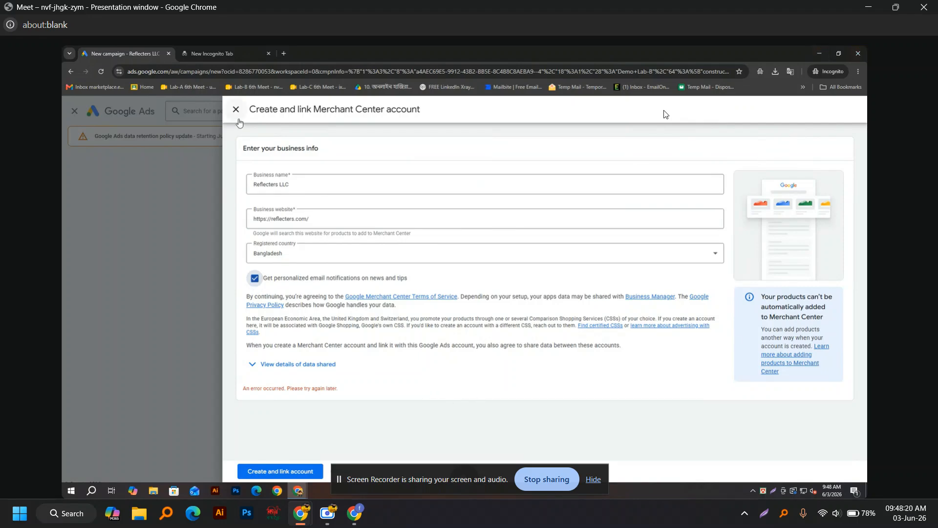
Step: Close the Merchant Center form and pick the Website traffic objective with Performance Max
{"action": "left_click", "coordinate": [235, 109]}
{"action": "scroll", "coordinate": [176, 222], "scroll_direction": "up", "scroll_amount": 10}
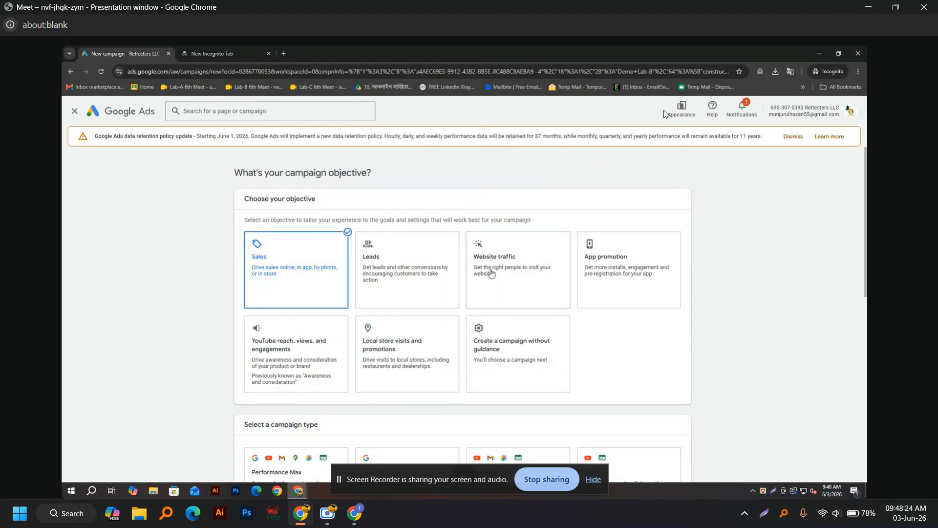
{"action": "left_click", "coordinate": [501, 271]}
{"action": "scroll", "coordinate": [84, 268], "scroll_direction": "down", "scroll_amount": 5}
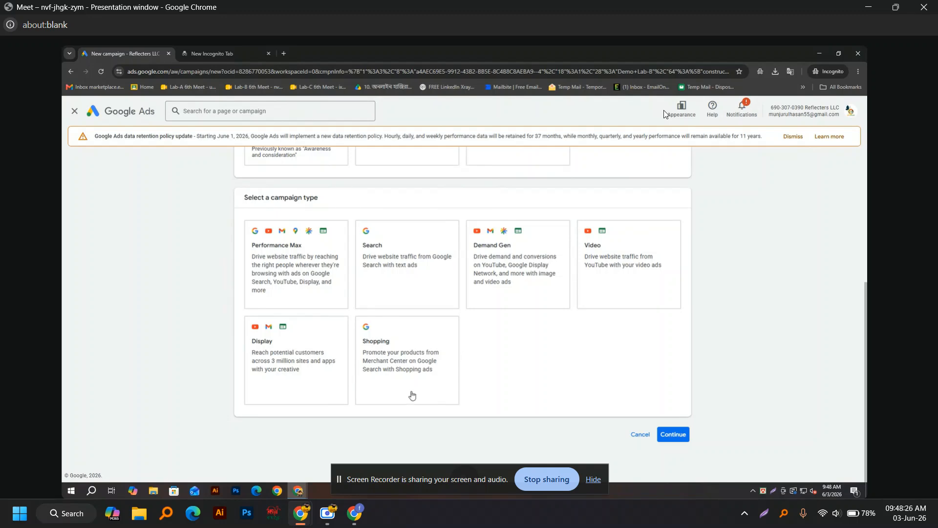
{"action": "scroll", "coordinate": [511, 377], "scroll_direction": "up", "scroll_amount": 5}
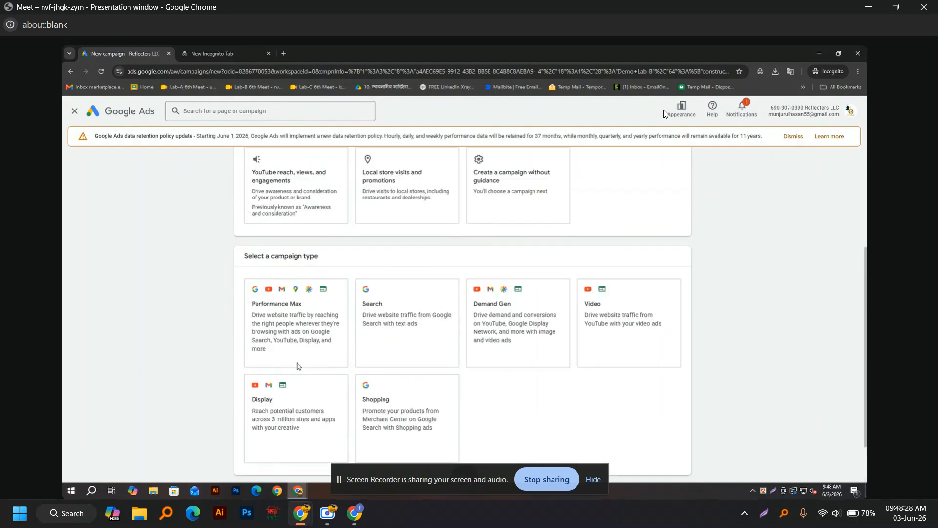
{"action": "scroll", "coordinate": [292, 256], "scroll_direction": "down", "scroll_amount": 5}
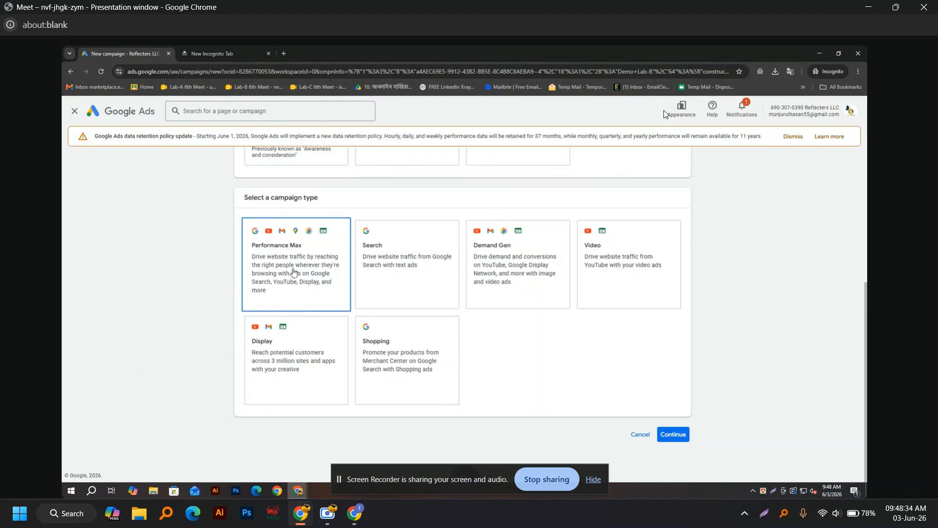
{"action": "left_click", "coordinate": [293, 272]}
{"action": "left_click", "coordinate": [307, 304]}
{"action": "key", "text": "ctrl+v"}
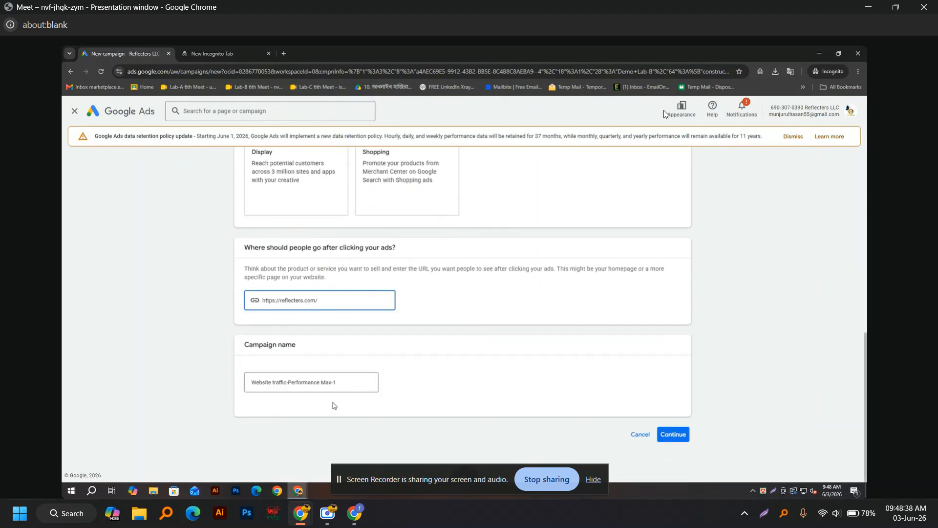
{"action": "triple_click", "coordinate": [339, 380]}
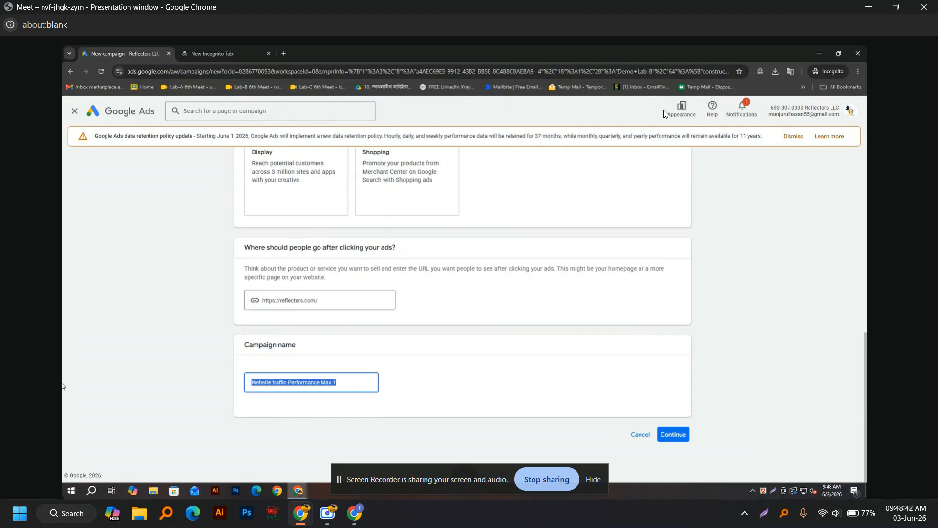
{"action": "type", "text": "Demo Lab-B"}
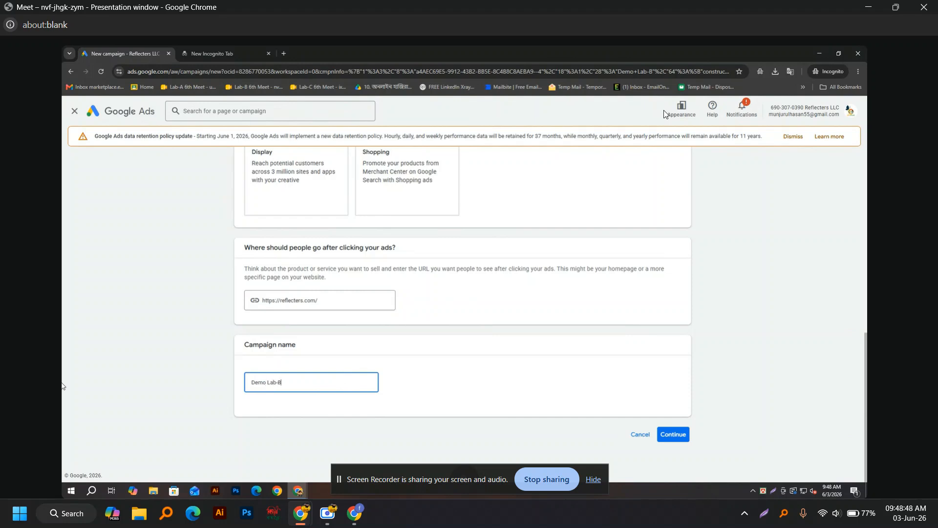
{"action": "left_click", "coordinate": [672, 434]}
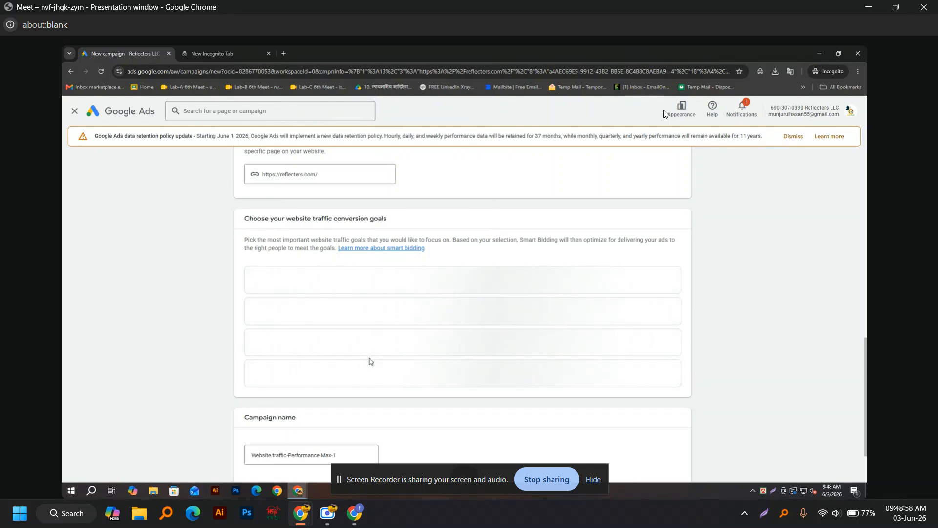
Step: Scroll through the objective, campaign type and conversion goal sections while the Page view goal loads
{"action": "scroll", "coordinate": [369, 360], "scroll_direction": "up", "scroll_amount": 5}
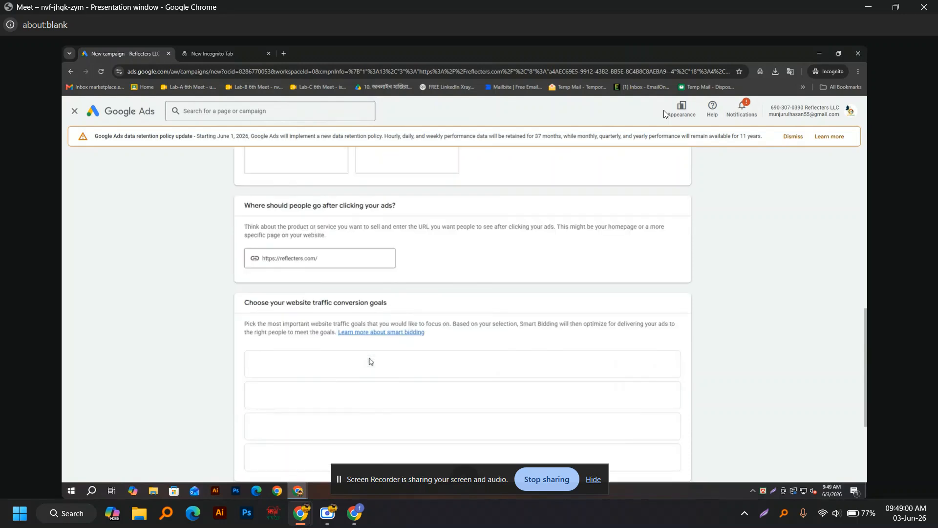
{"action": "scroll", "coordinate": [369, 360], "scroll_direction": "up", "scroll_amount": 5}
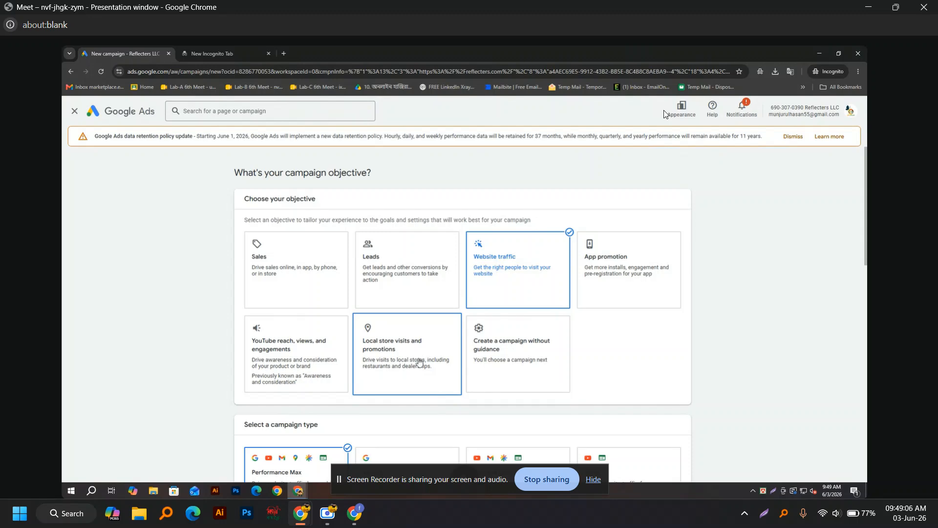
{"action": "scroll", "coordinate": [419, 362], "scroll_direction": "down", "scroll_amount": 10}
{"action": "scroll", "coordinate": [420, 370], "scroll_direction": "up", "scroll_amount": 2}
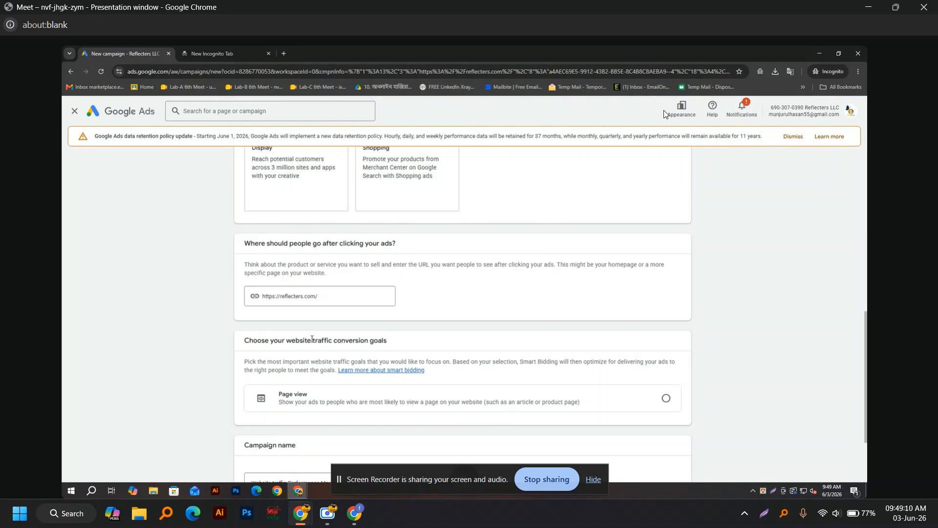
{"action": "scroll", "coordinate": [277, 293], "scroll_direction": "up", "scroll_amount": 6}
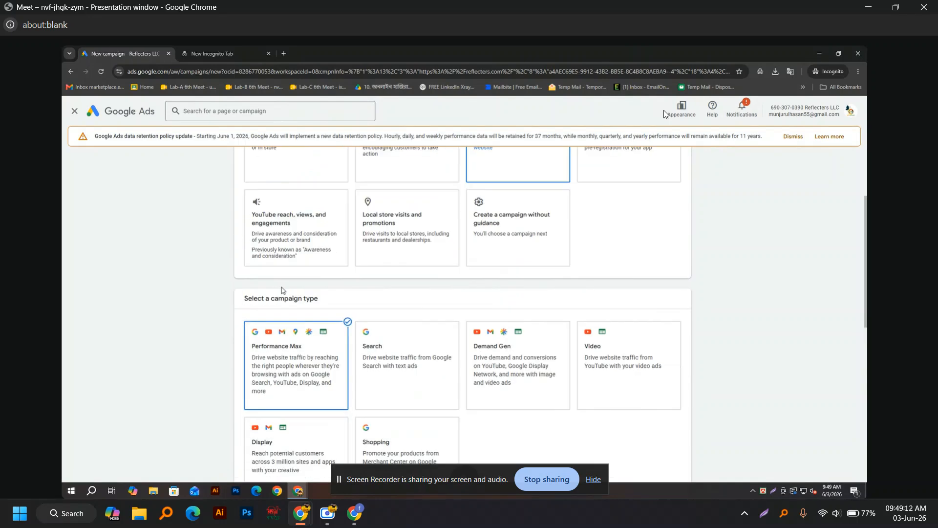
{"action": "scroll", "coordinate": [277, 290], "scroll_direction": "up", "scroll_amount": 2}
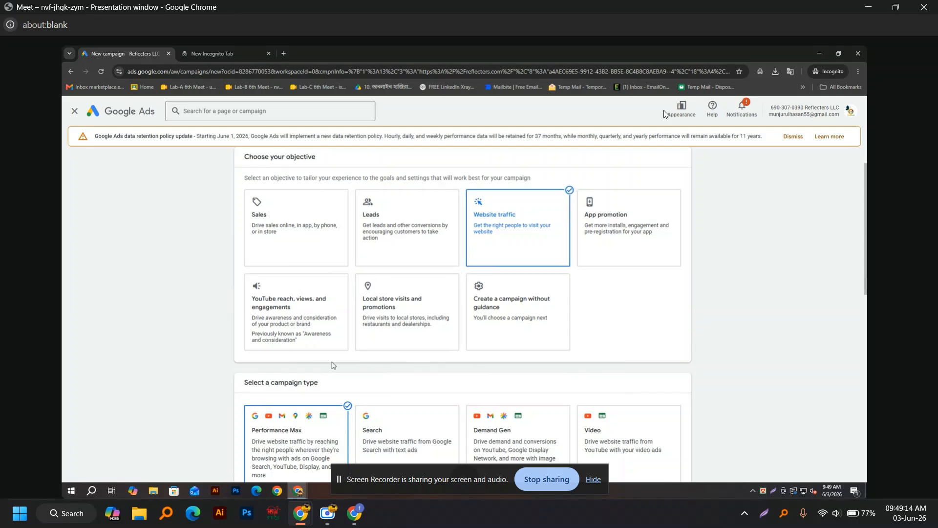
{"action": "scroll", "coordinate": [347, 383], "scroll_direction": "down", "scroll_amount": 3}
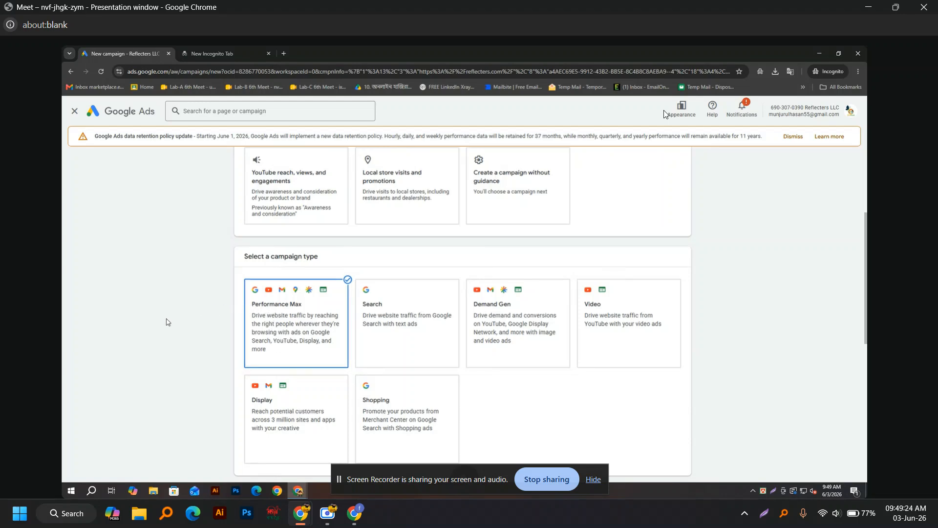
{"action": "scroll", "coordinate": [166, 321], "scroll_direction": "down", "scroll_amount": 1}
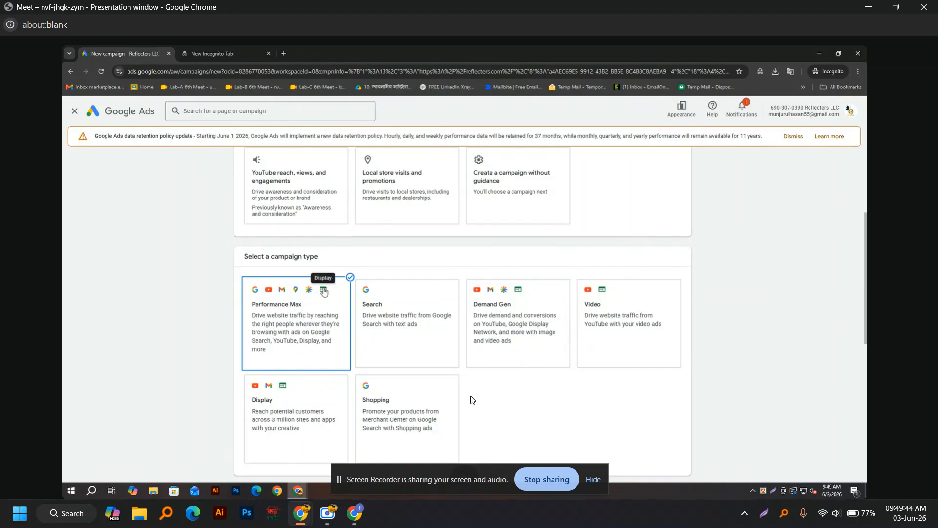
{"action": "mouse_move", "coordinate": [335, 514]}
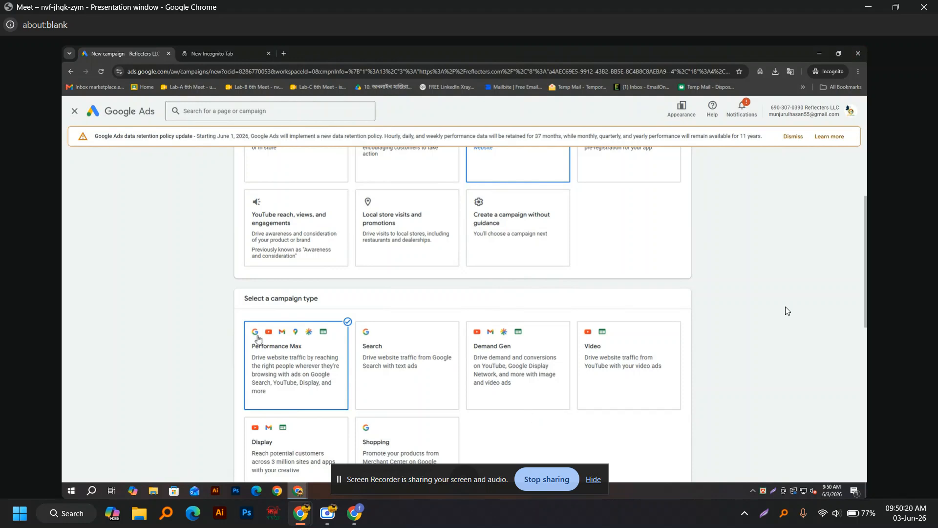
{"action": "scroll", "coordinate": [289, 309], "scroll_direction": "down", "scroll_amount": 6}
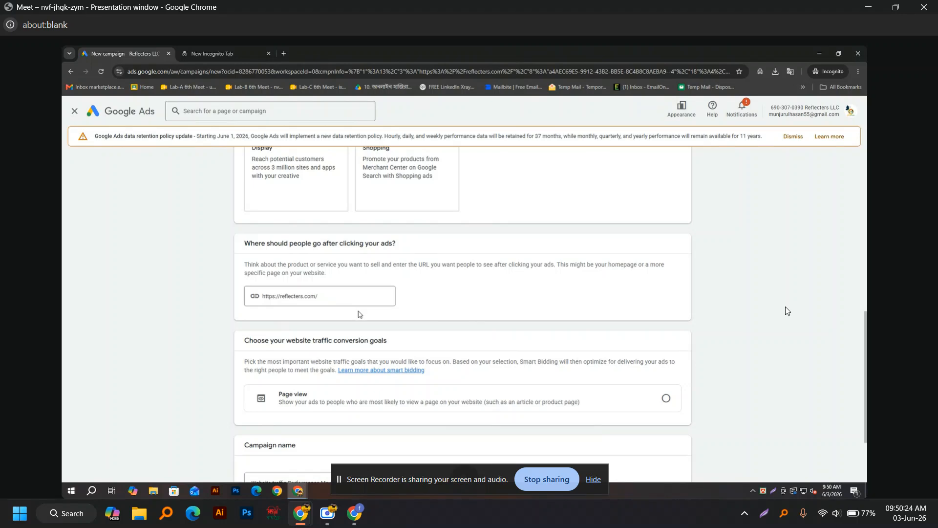
{"action": "scroll", "coordinate": [358, 314], "scroll_direction": "down", "scroll_amount": 1}
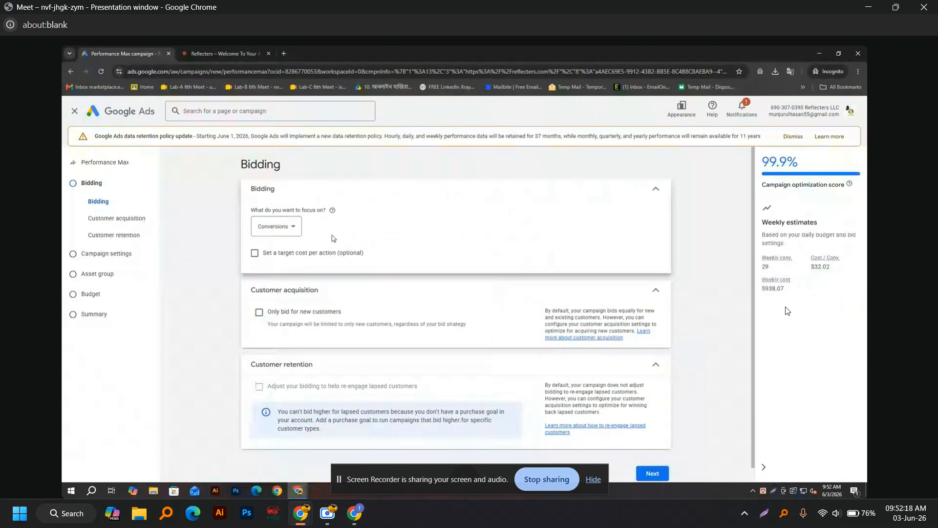
{"action": "left_click", "coordinate": [293, 230]}
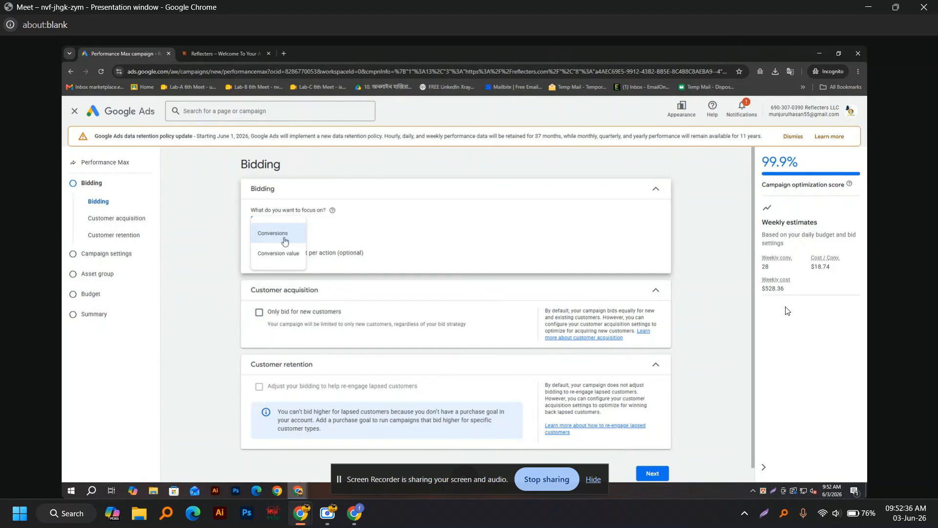
{"action": "left_click", "coordinate": [365, 231]}
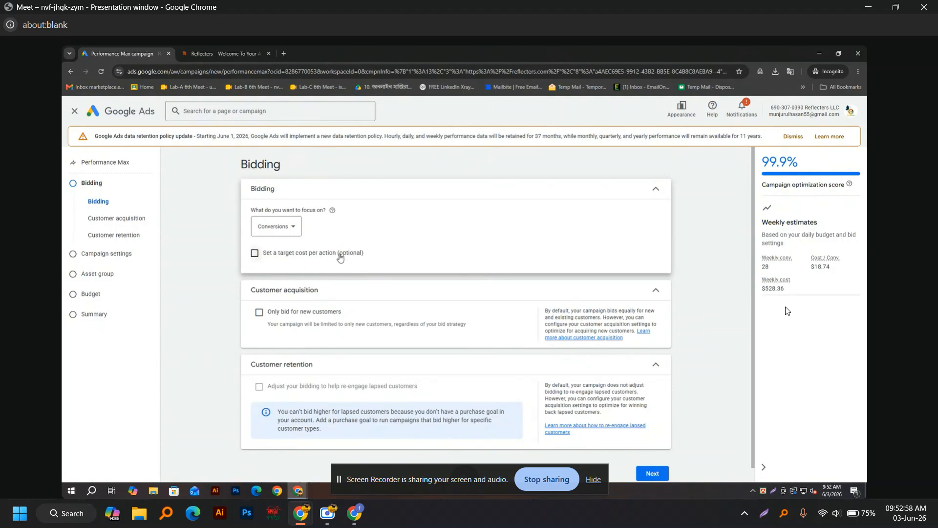
{"action": "left_click", "coordinate": [255, 257]}
{"action": "left_click", "coordinate": [275, 285]}
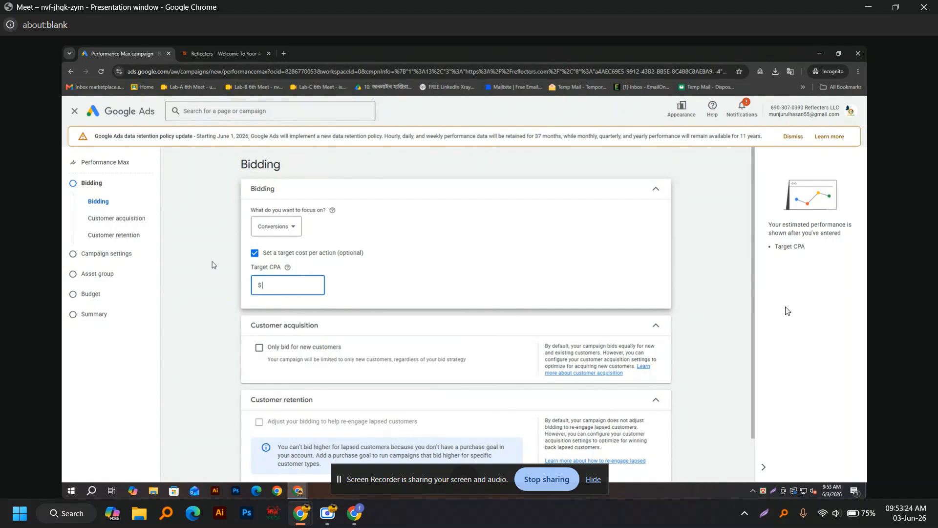
{"action": "left_click", "coordinate": [255, 253]}
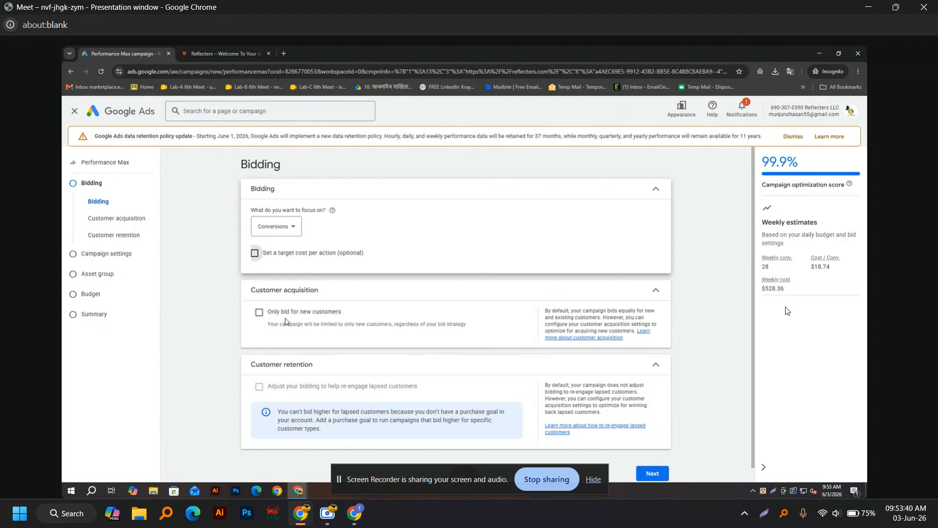
{"action": "left_click", "coordinate": [260, 315]}
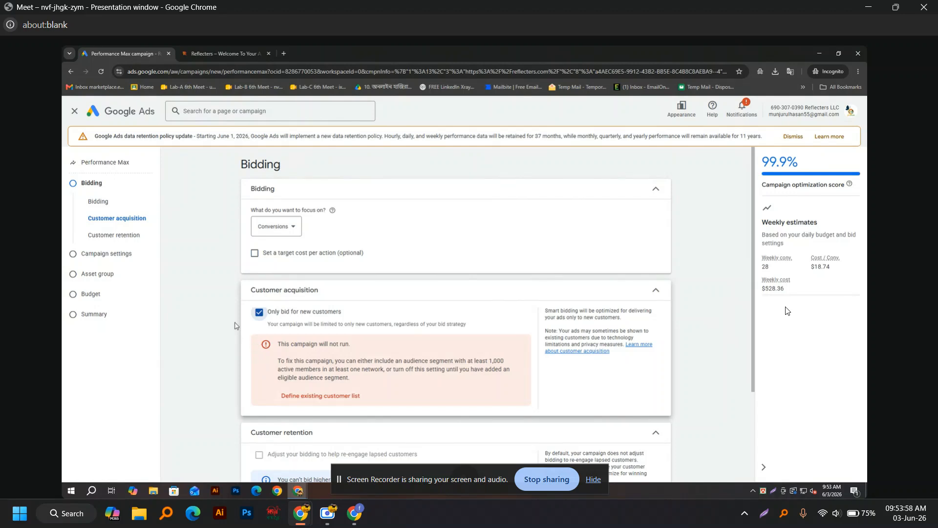
Step: Stop bidding only for new customers and advance to Campaign settings
{"action": "left_click", "coordinate": [260, 313]}
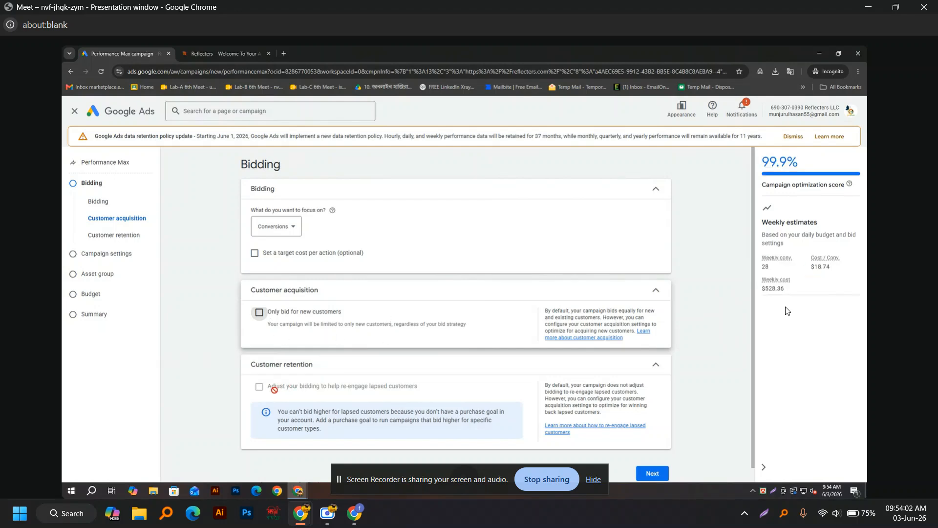
{"action": "scroll", "coordinate": [471, 350], "scroll_direction": "down", "scroll_amount": 1}
{"action": "left_click", "coordinate": [652, 458]}
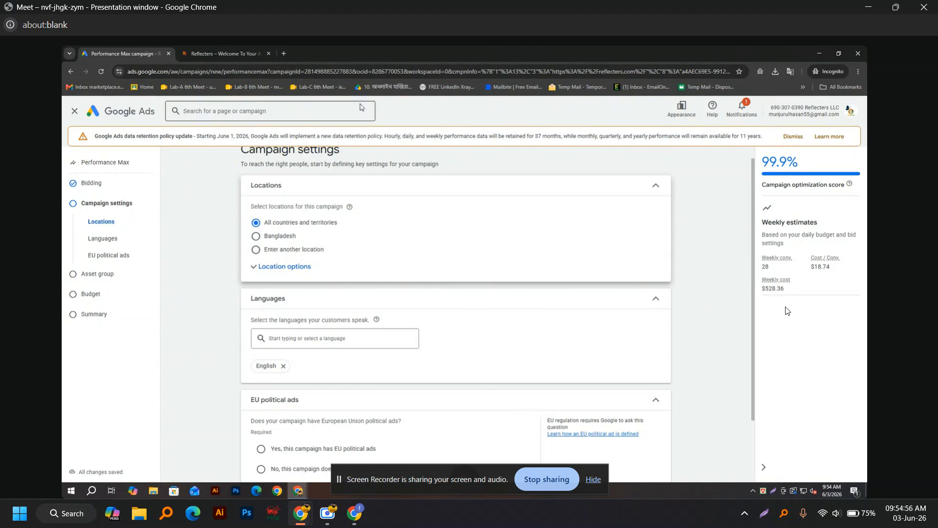
Step: Target Bangladesh after briefly adding United States, and collapse the location options
{"action": "left_click", "coordinate": [257, 237]}
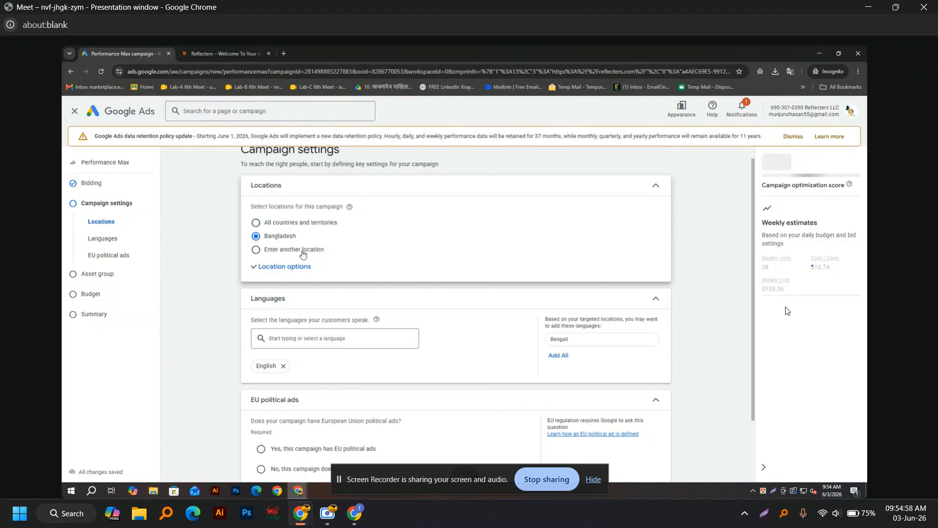
{"action": "left_click", "coordinate": [259, 253]}
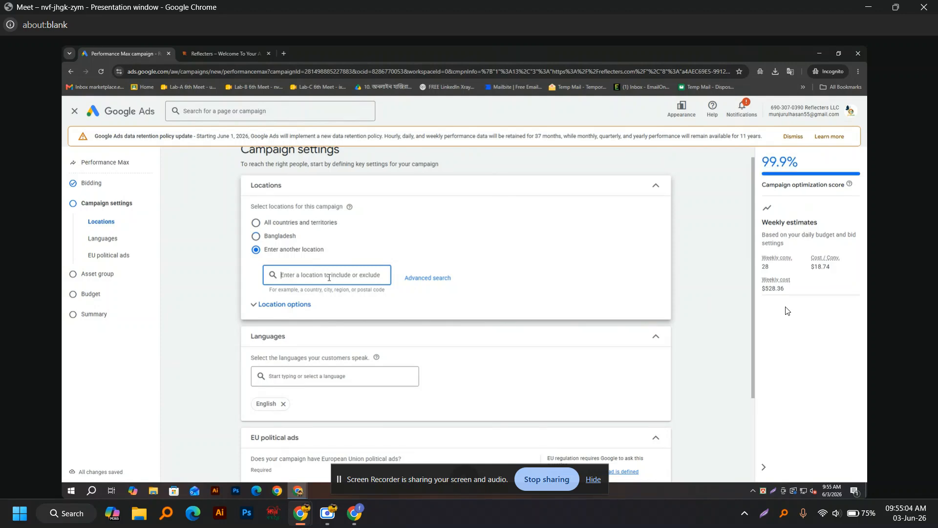
{"action": "type", "text": "usa"}
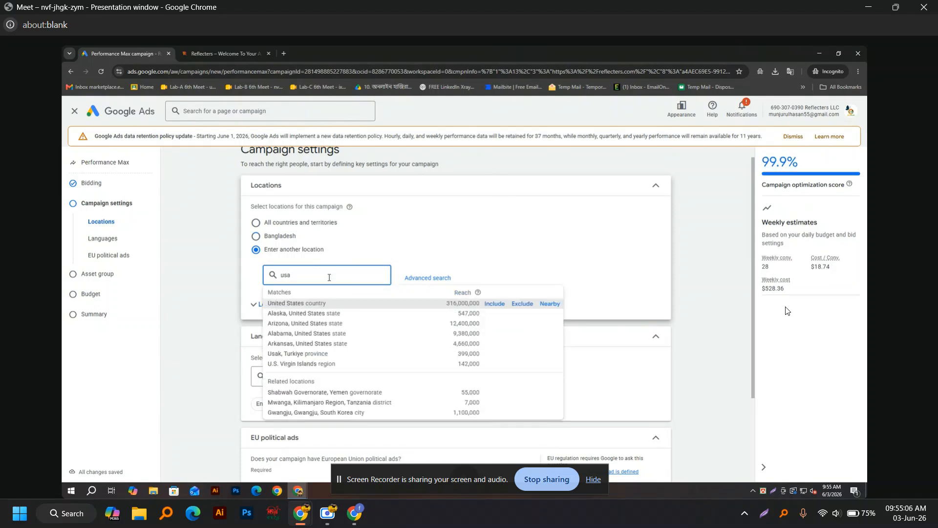
{"action": "left_click", "coordinate": [321, 304]}
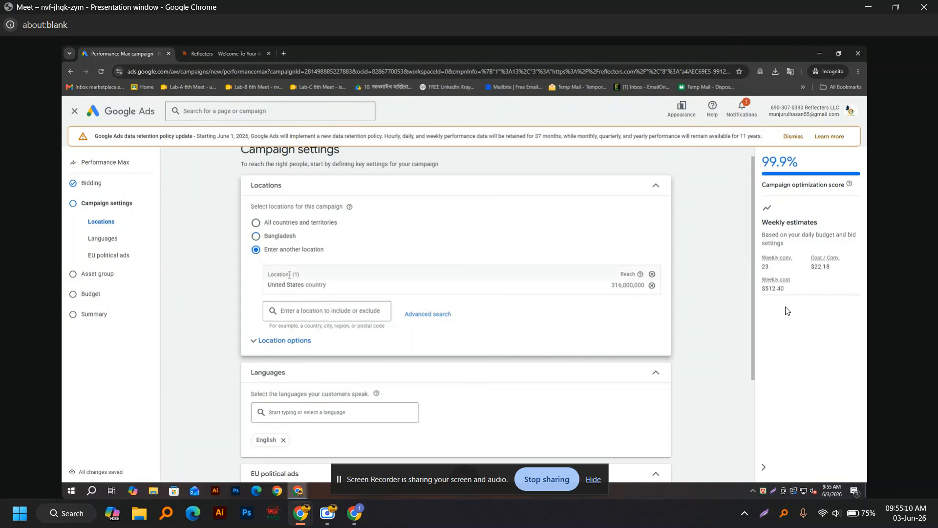
{"action": "left_click", "coordinate": [256, 236]}
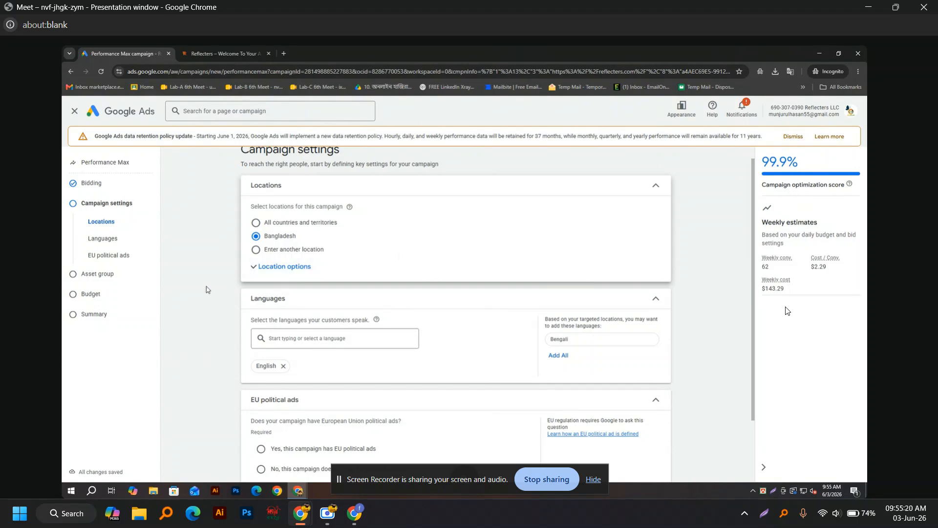
{"action": "left_click", "coordinate": [252, 268]}
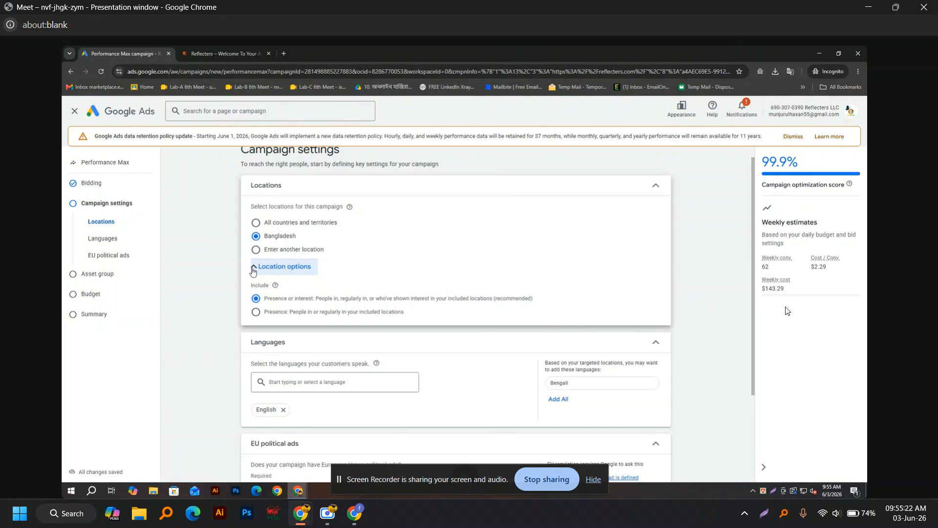
{"action": "left_click", "coordinate": [252, 268]}
{"action": "left_click", "coordinate": [254, 268]}
{"action": "left_click", "coordinate": [255, 268]}
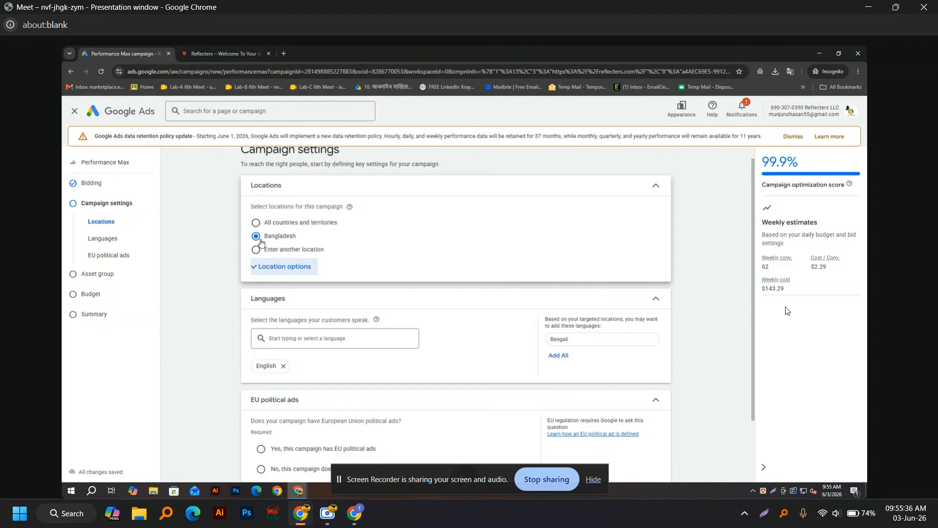
Step: Remove English from Languages so all languages are targeted
{"action": "left_click", "coordinate": [302, 342]}
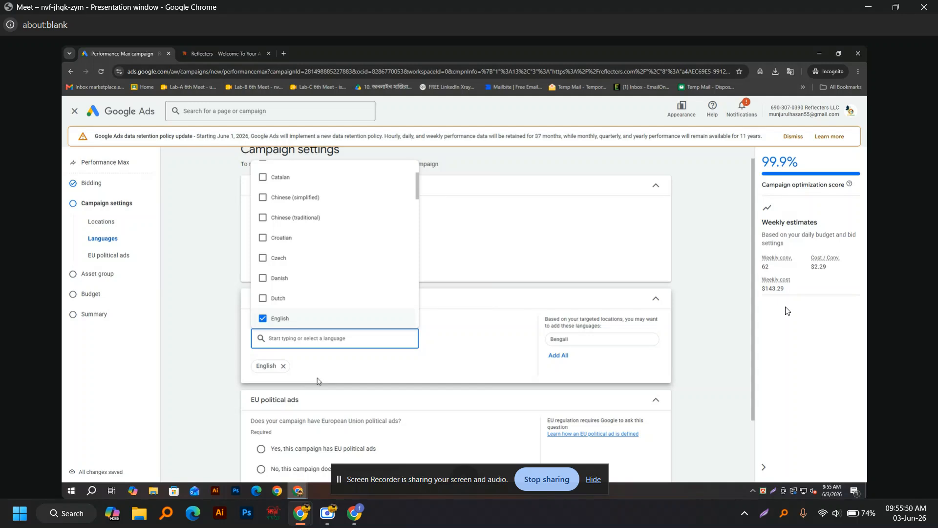
{"action": "left_click", "coordinate": [283, 366]}
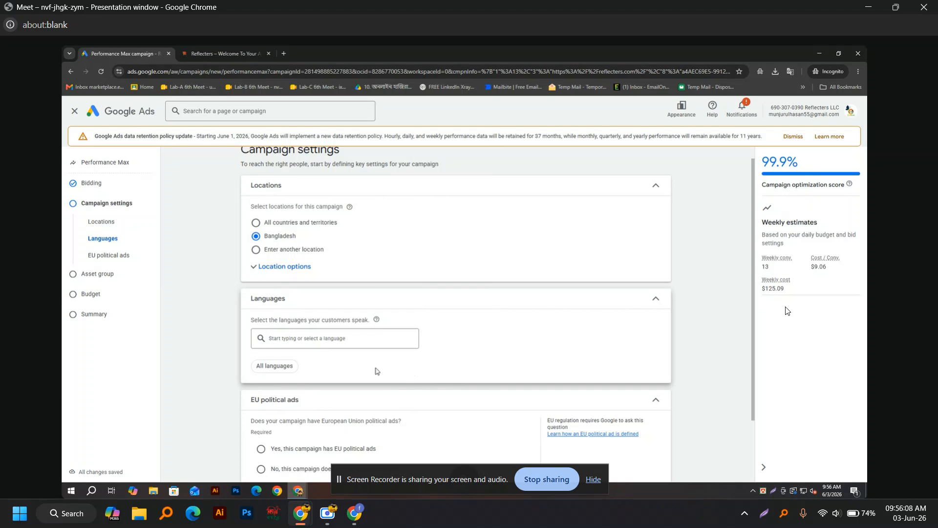
{"action": "scroll", "coordinate": [377, 372], "scroll_direction": "down", "scroll_amount": 2}
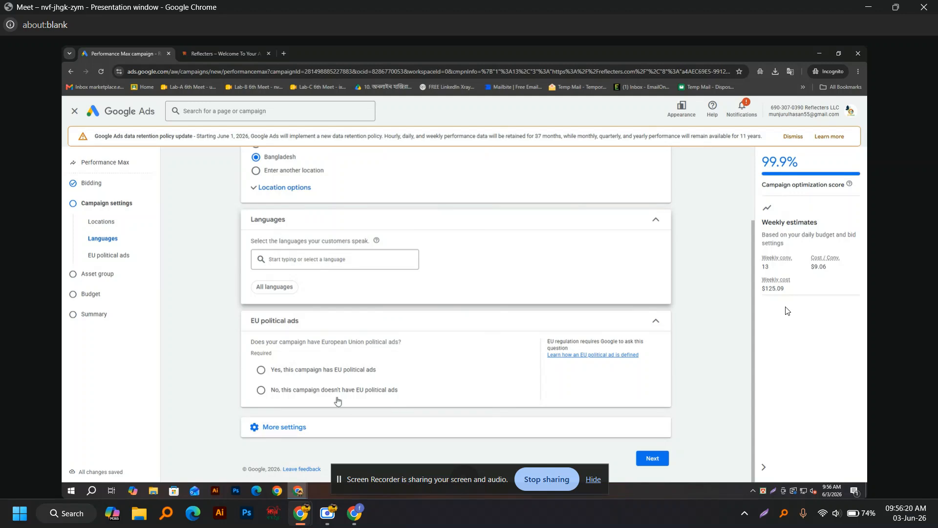
Step: Answer No for EU political ads and expand More settings
{"action": "left_click", "coordinate": [260, 369]}
{"action": "scroll", "coordinate": [261, 386], "scroll_direction": "down", "scroll_amount": 2}
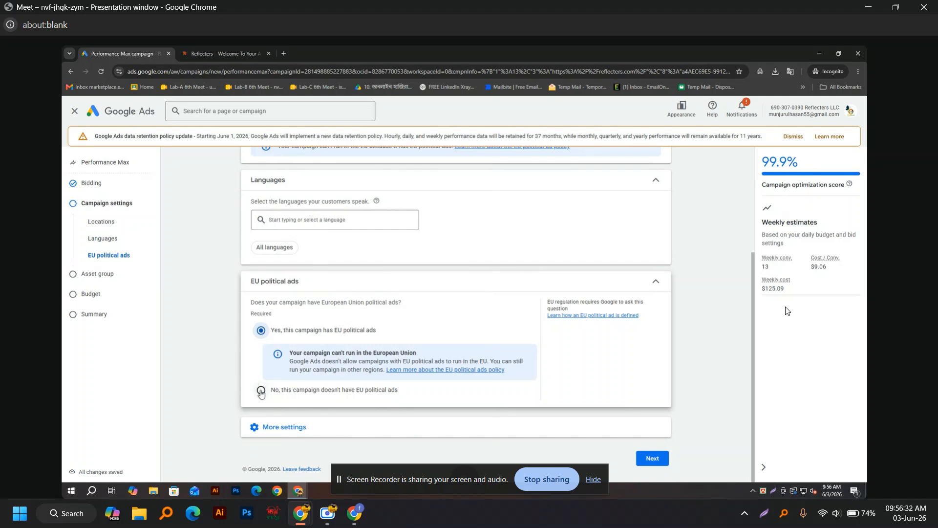
{"action": "left_click", "coordinate": [261, 390]}
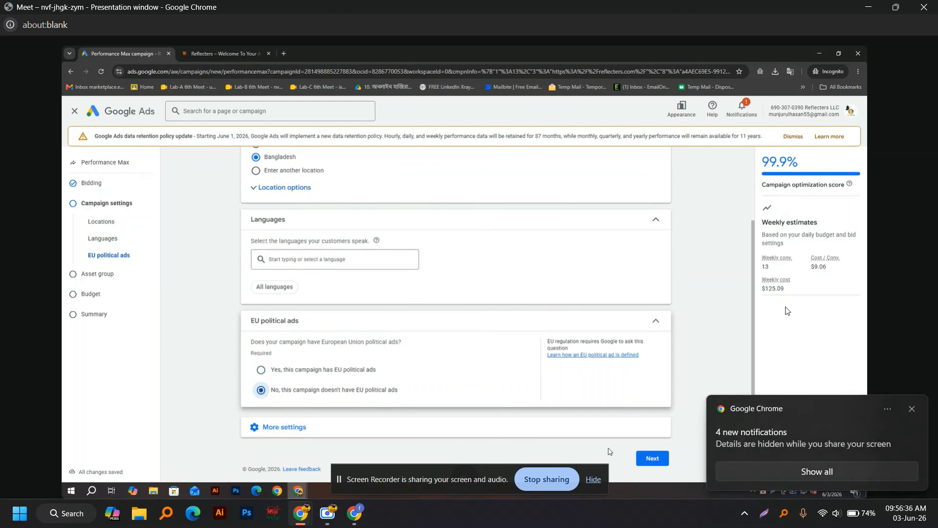
{"action": "left_click", "coordinate": [297, 427]}
{"action": "scroll", "coordinate": [296, 425], "scroll_direction": "down", "scroll_amount": 3}
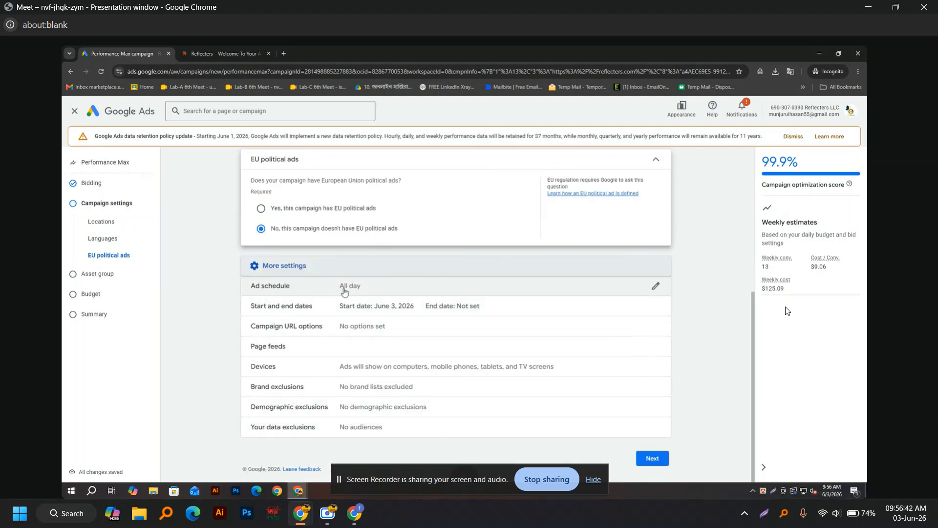
Step: Keep the ad schedule at All days, 00:00 to 00:00
{"action": "left_click", "coordinate": [656, 286]}
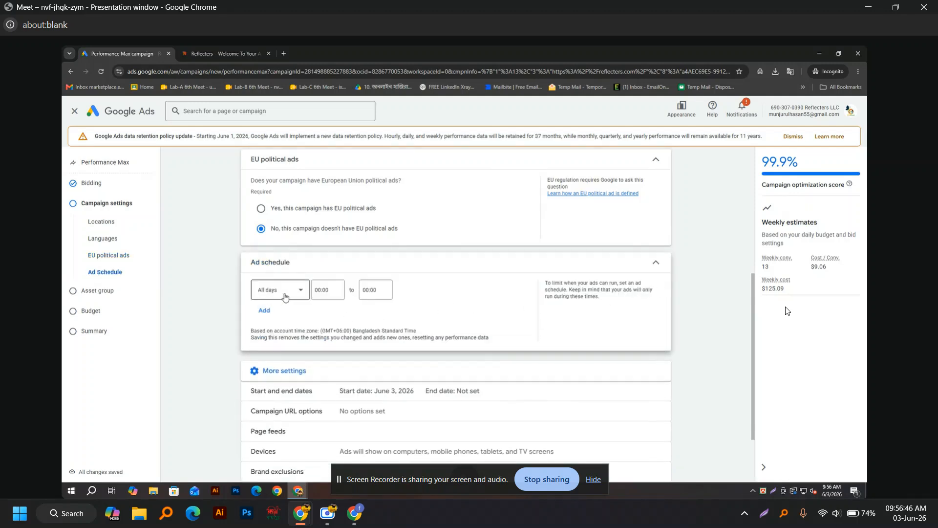
{"action": "left_click", "coordinate": [302, 294]}
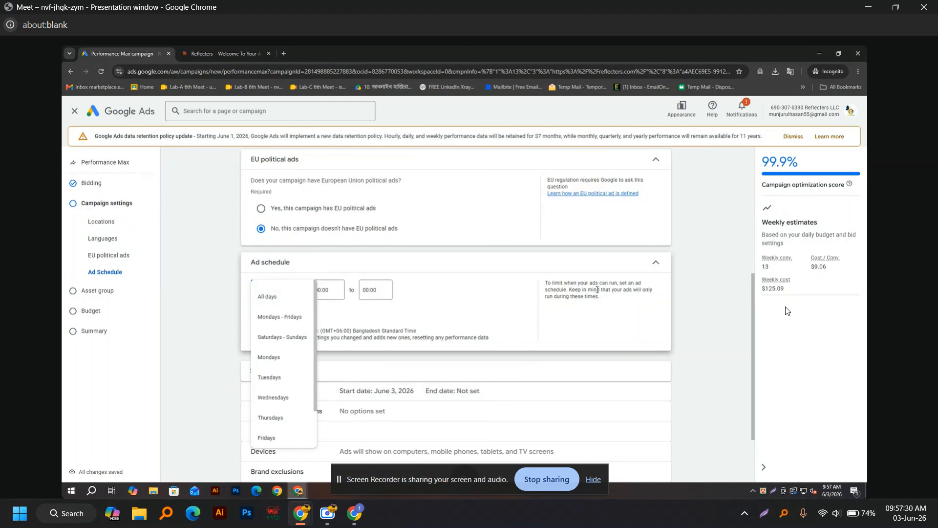
{"action": "left_click", "coordinate": [653, 267]}
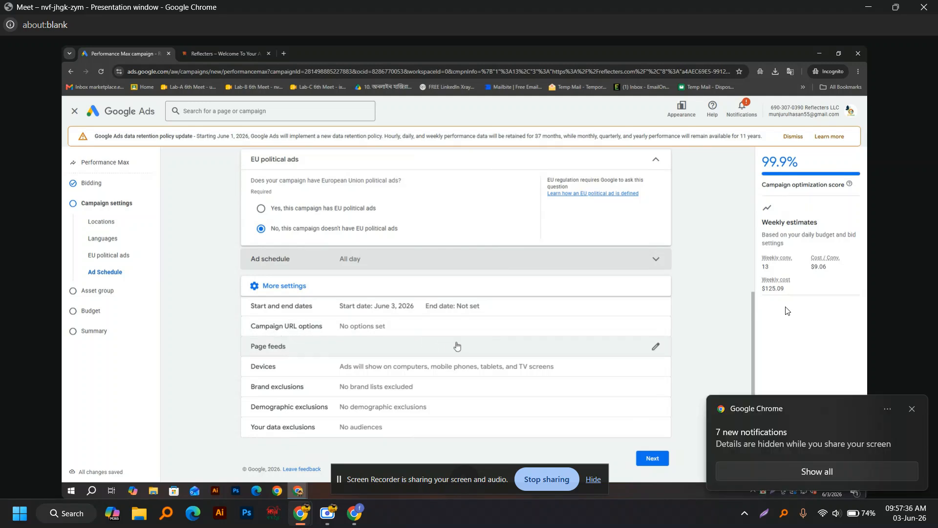
Step: Expand Campaign URL options and place the cursor in the empty Tracking template field
{"action": "left_click", "coordinate": [653, 326]}
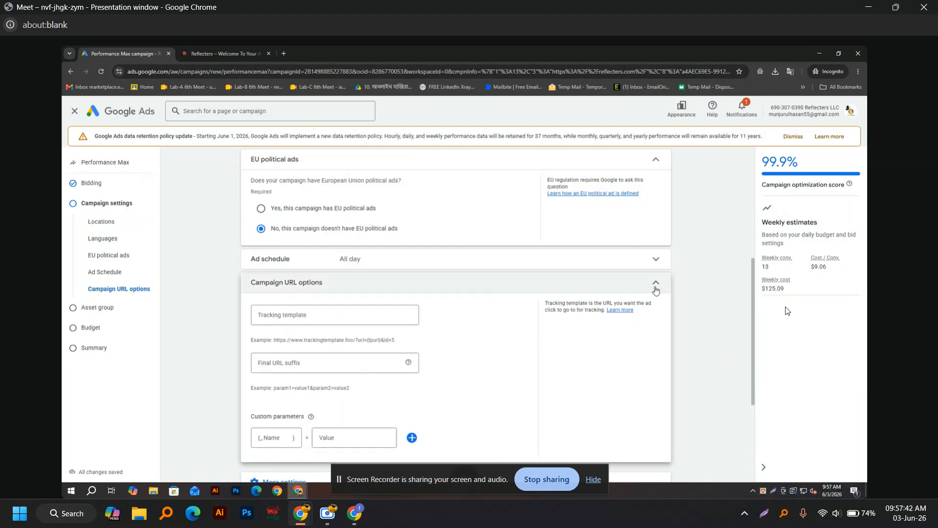
{"action": "left_click", "coordinate": [329, 314]}
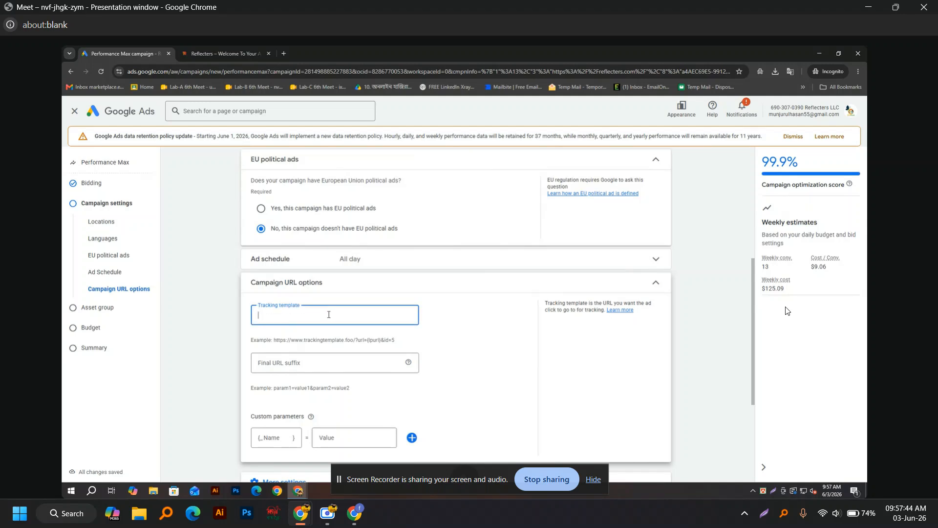
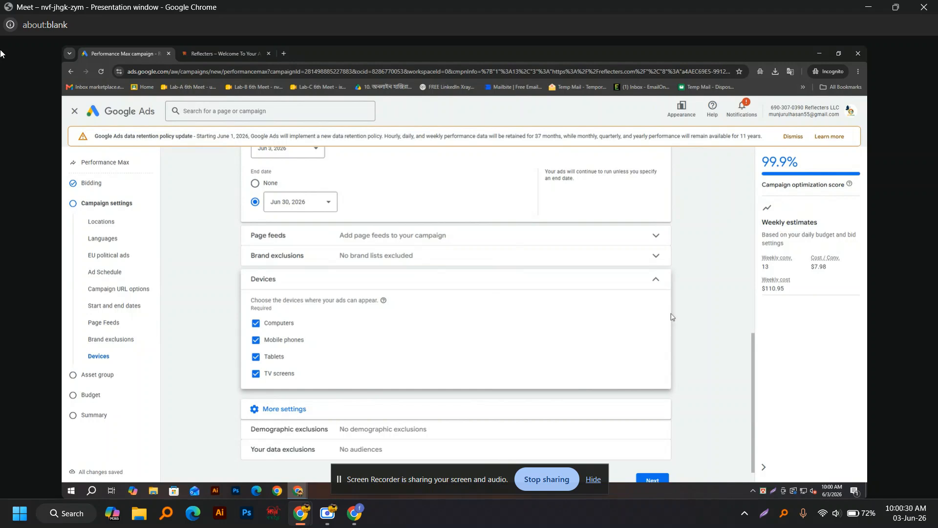
Step: Collapse the Devices section and expand the Demographic exclusions settings for age and gender
{"action": "left_click", "coordinate": [663, 283]}
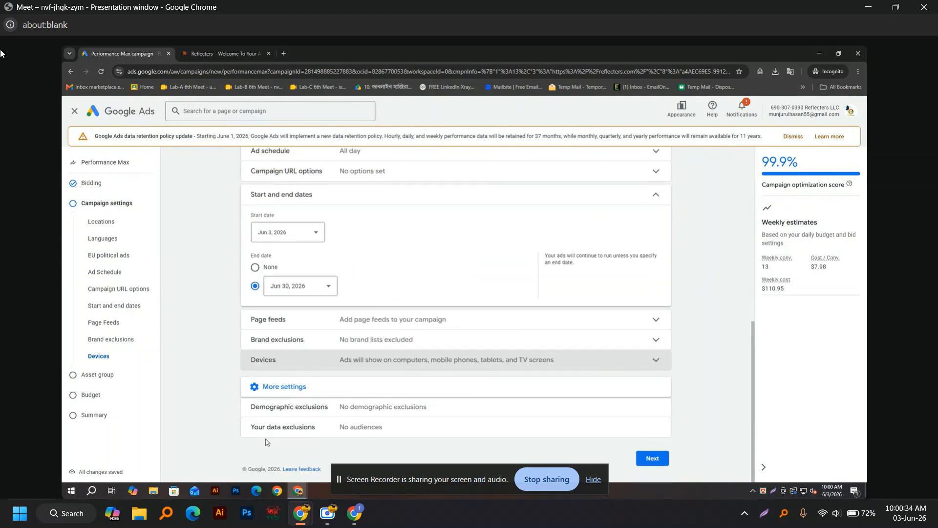
{"action": "left_click", "coordinate": [656, 409]}
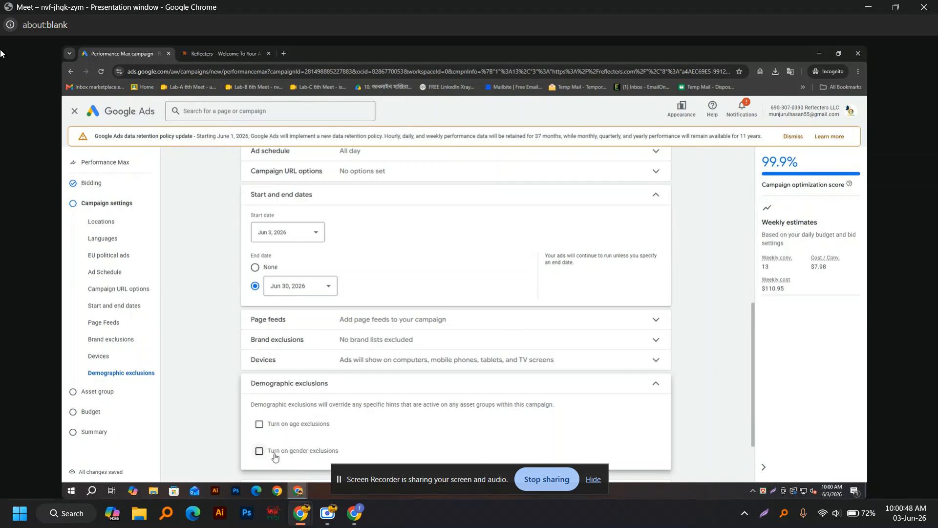
Step: Turn on age exclusions and exclude 18-24, 25-34, 35-44, 45-54 and 55-64
{"action": "left_click", "coordinate": [260, 424]}
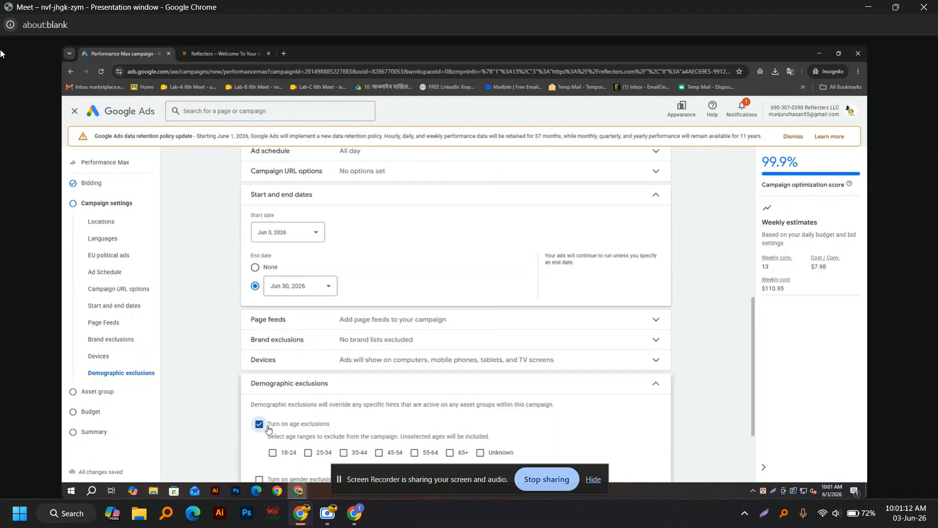
{"action": "scroll", "coordinate": [268, 428], "scroll_direction": "down", "scroll_amount": 2}
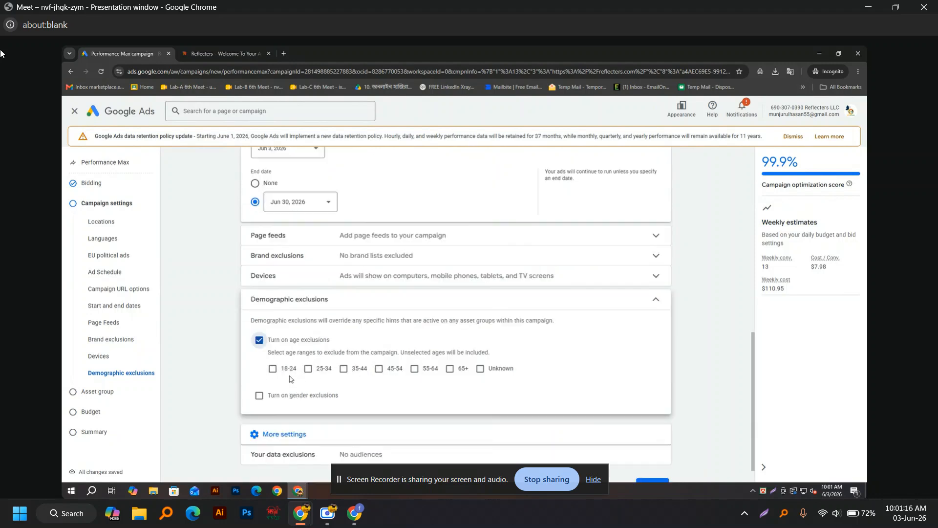
{"action": "left_click", "coordinate": [482, 372]}
{"action": "left_click", "coordinate": [273, 369]}
{"action": "left_click", "coordinate": [311, 370]}
{"action": "left_click", "coordinate": [344, 370]}
{"action": "left_click", "coordinate": [379, 369]}
{"action": "left_click", "coordinate": [415, 369]}
Step: Leave the 65+ and Unknown age groups unchecked so they stay included
{"action": "left_click", "coordinate": [450, 369]}
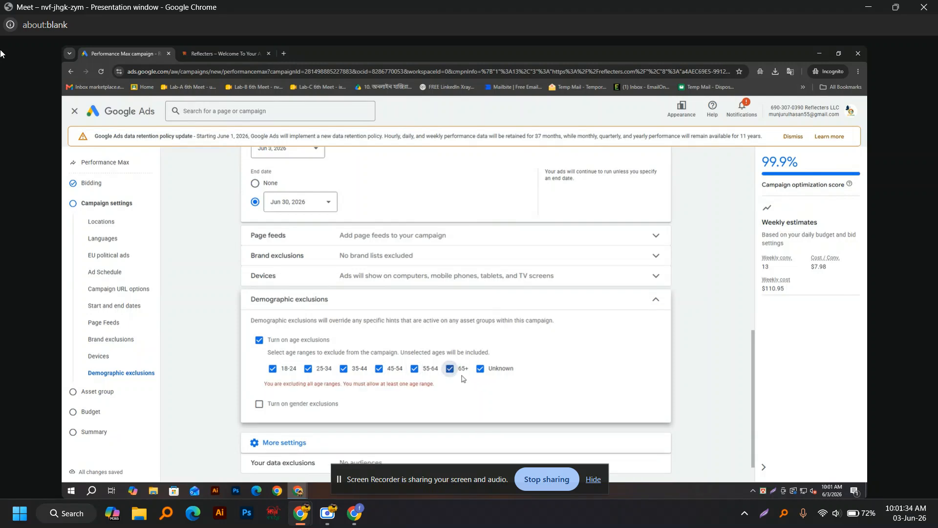
{"action": "left_click", "coordinate": [481, 370]}
{"action": "left_click", "coordinate": [480, 370]}
{"action": "left_click", "coordinate": [451, 371]}
{"action": "left_click", "coordinate": [451, 370]}
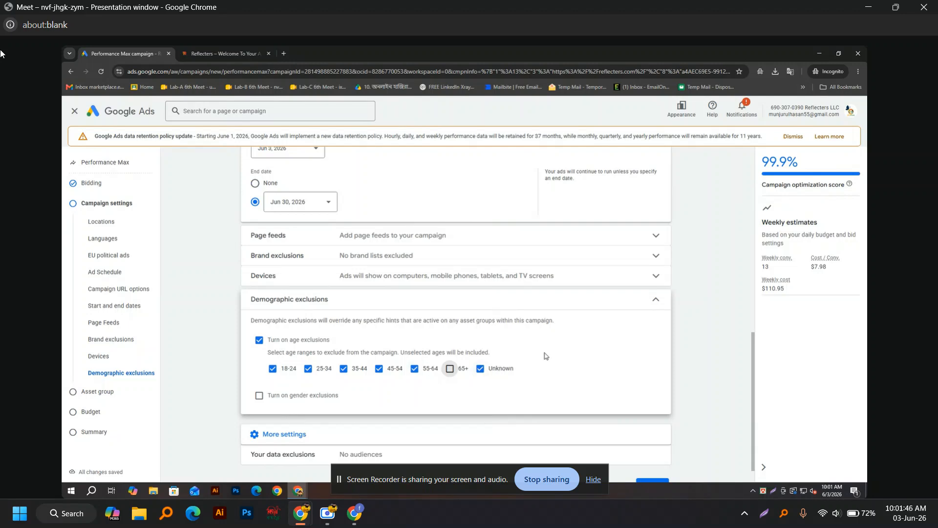
{"action": "left_click", "coordinate": [480, 374]}
Step: Enable gender exclusions with Female and Male ticked and Unknown unchecked
{"action": "scroll", "coordinate": [387, 433], "scroll_direction": "down", "scroll_amount": 1}
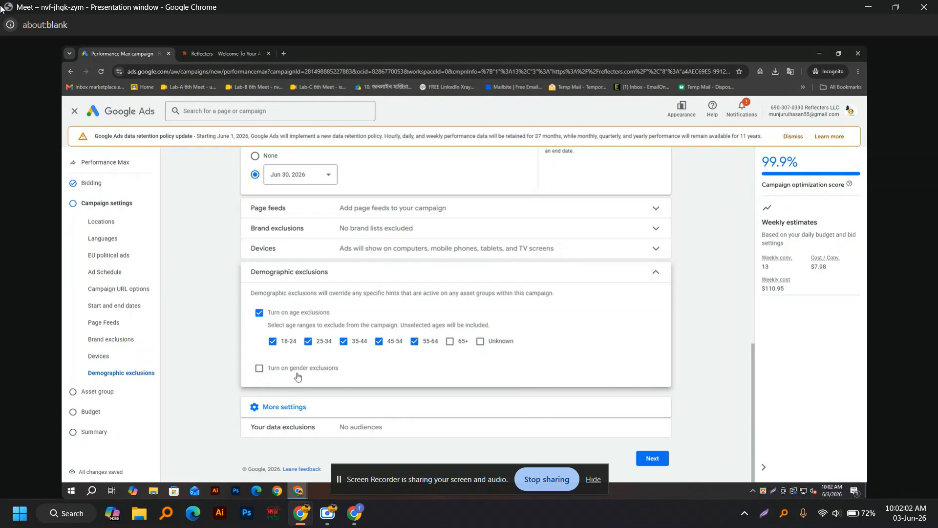
{"action": "left_click", "coordinate": [260, 368]}
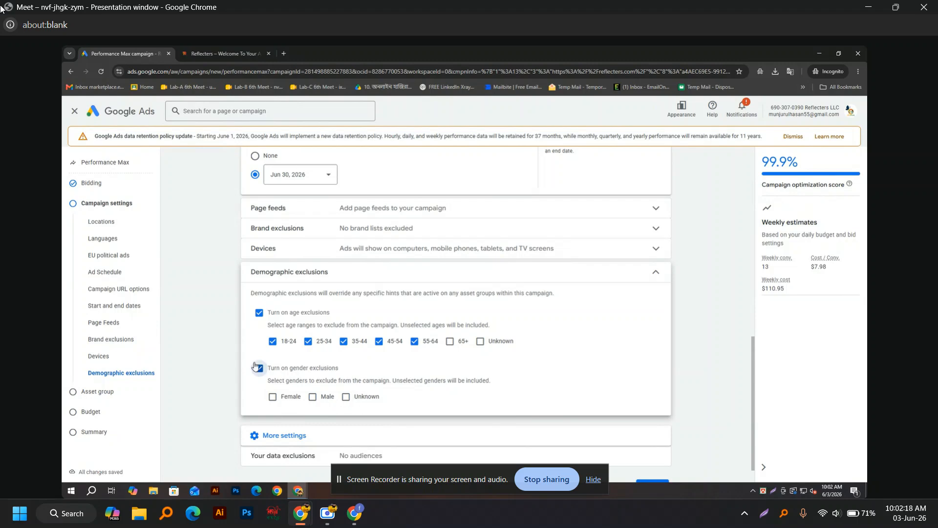
{"action": "left_click", "coordinate": [347, 398]}
{"action": "left_click", "coordinate": [273, 397]}
{"action": "left_click", "coordinate": [313, 397]}
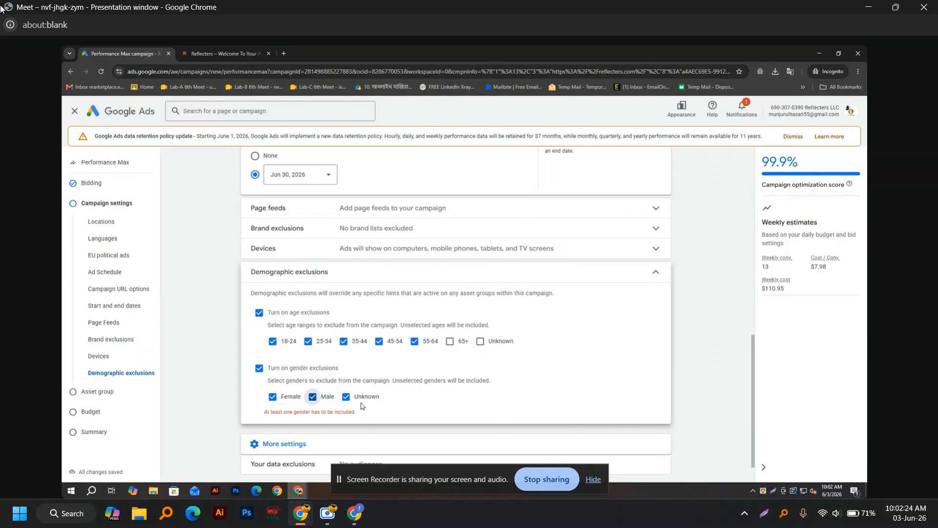
{"action": "left_click", "coordinate": [347, 397]}
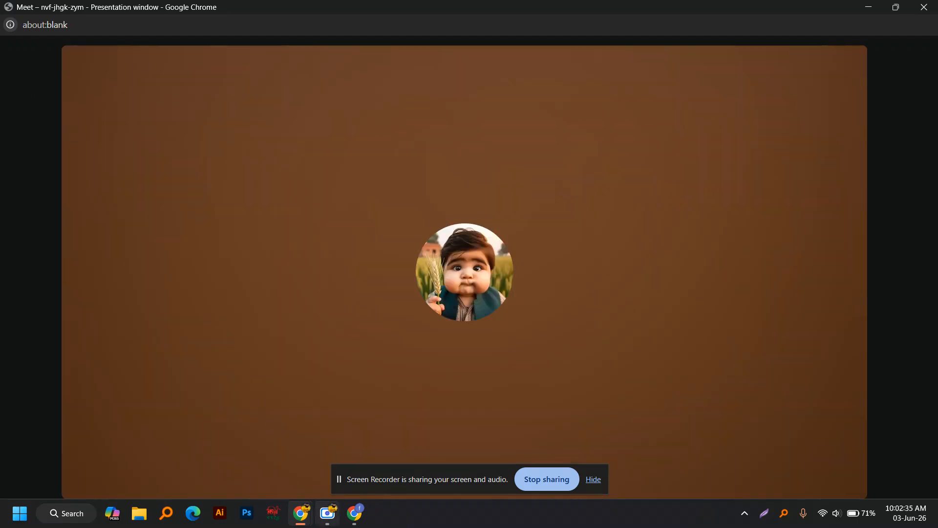
{"action": "left_click", "coordinate": [328, 513]}
{"action": "left_click", "coordinate": [506, 424]}
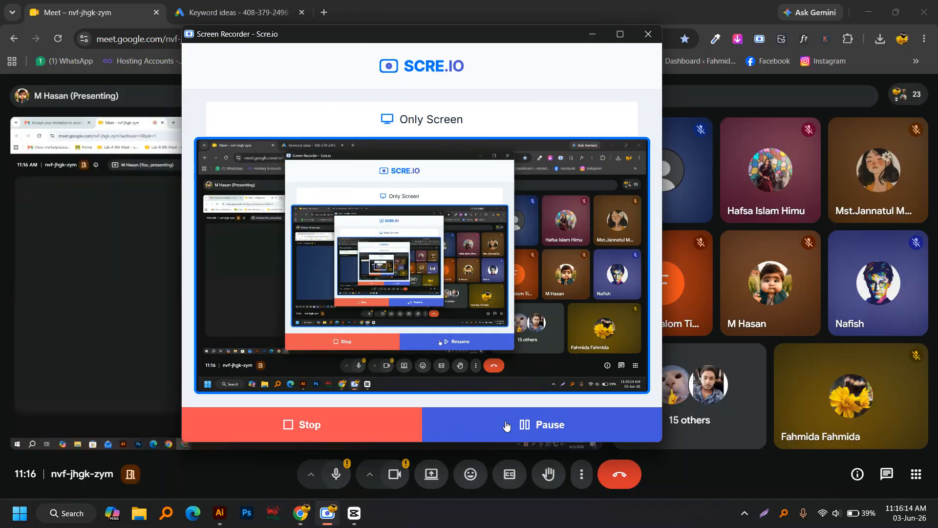
{"action": "left_click", "coordinate": [506, 424]}
{"action": "left_click", "coordinate": [595, 34]}
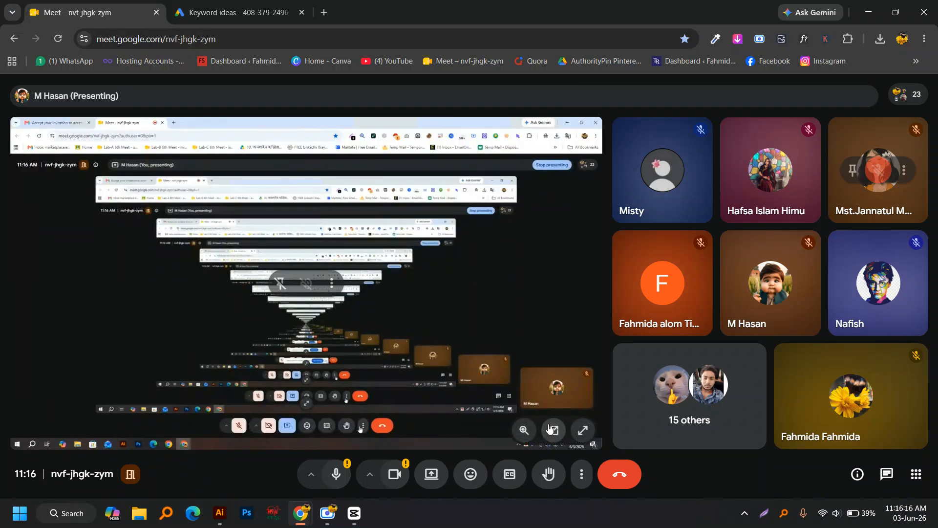
{"action": "left_click", "coordinate": [550, 428]}
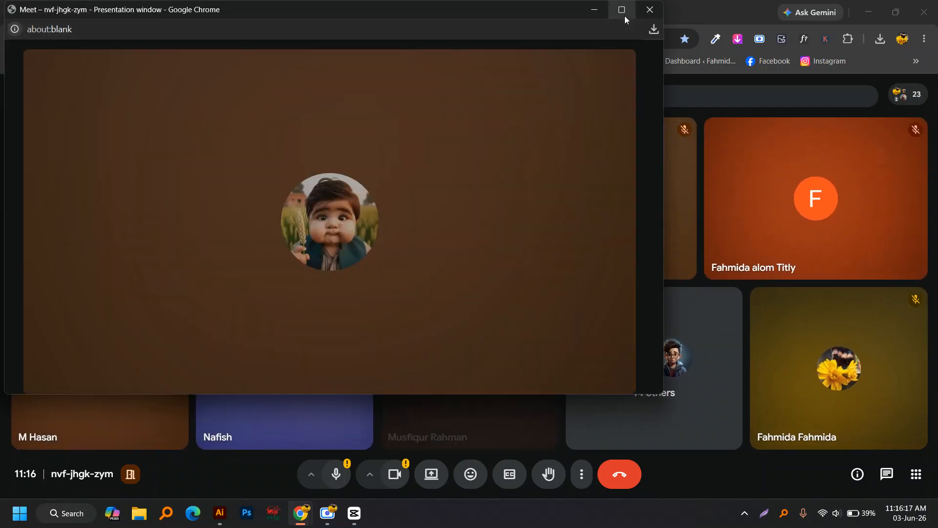
{"action": "left_click", "coordinate": [621, 9]}
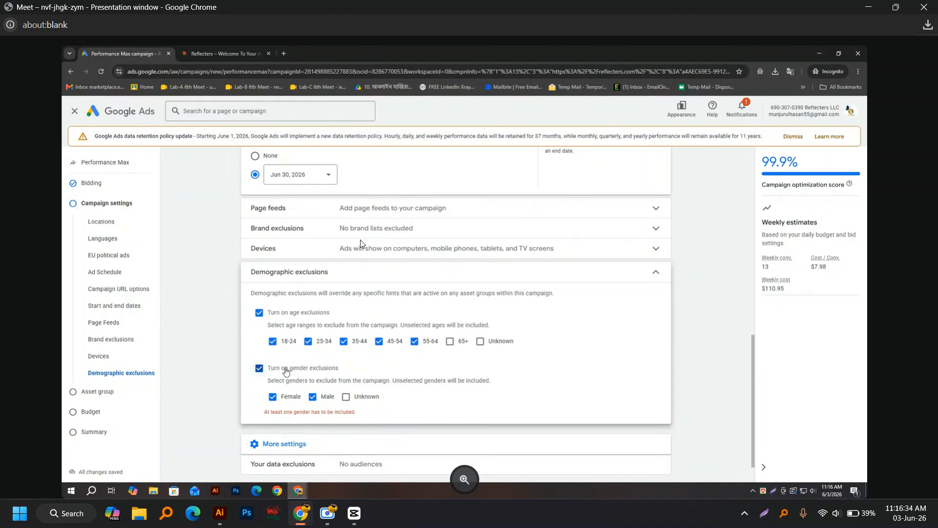
{"action": "left_click", "coordinate": [327, 513]}
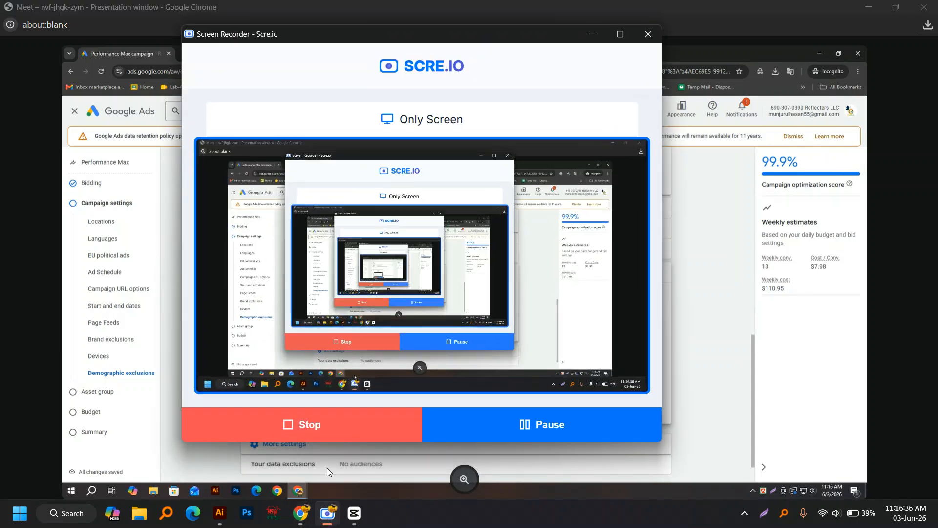
{"action": "left_click", "coordinate": [542, 424]}
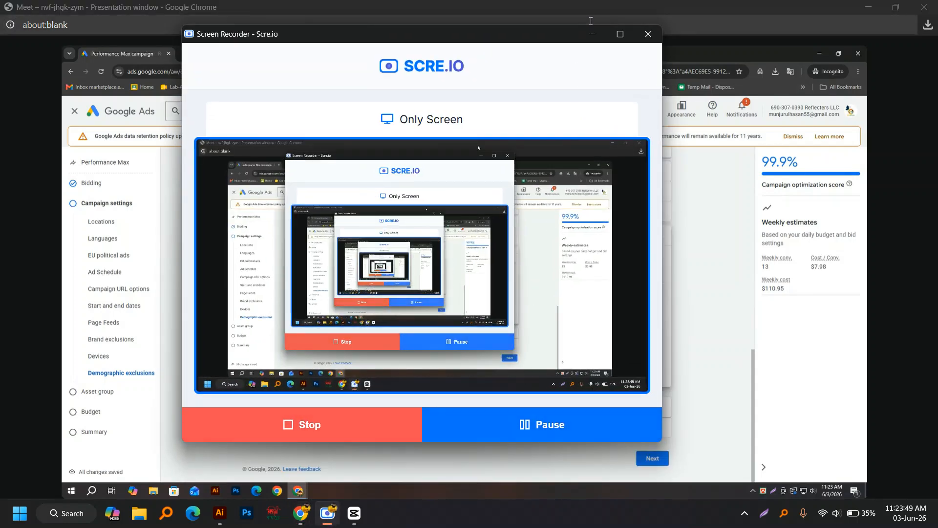
{"action": "left_click", "coordinate": [591, 33]}
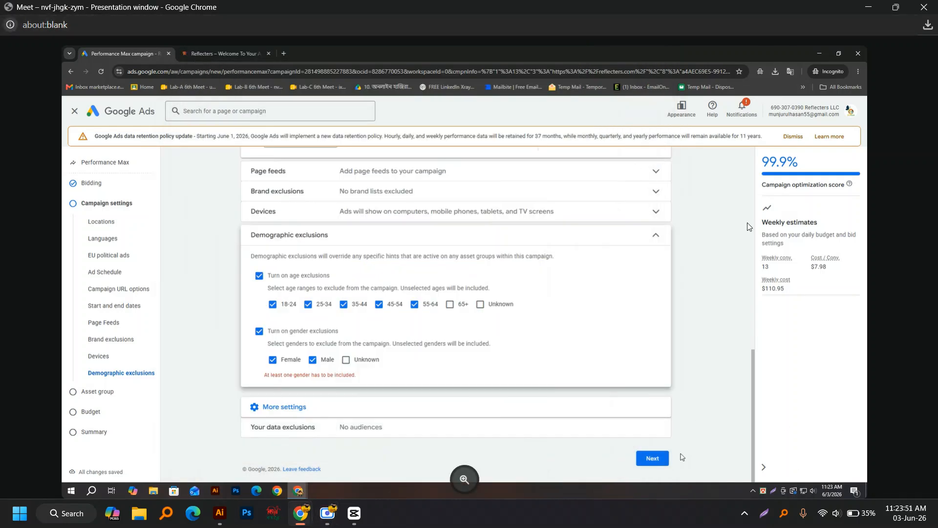
Step: Continue to the asset group step and select the asset group name
{"action": "left_click", "coordinate": [652, 458]}
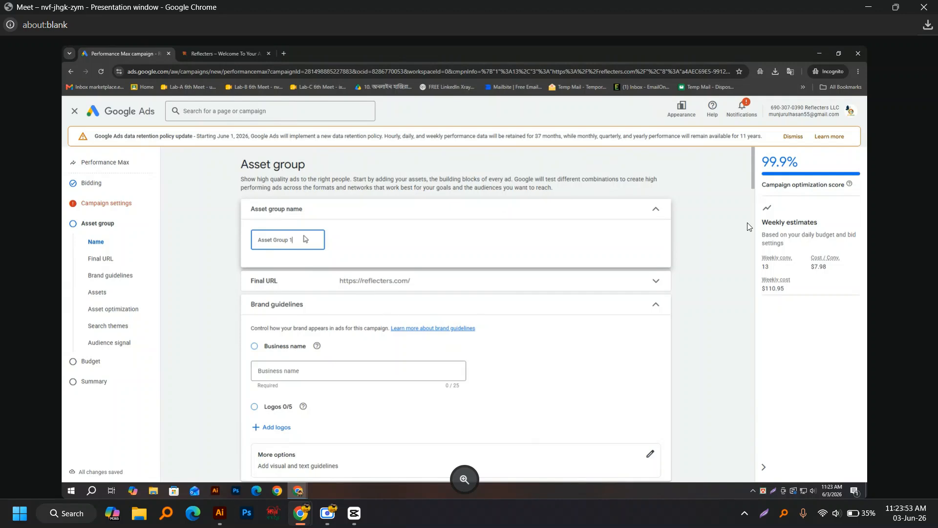
{"action": "left_click_drag", "start_coordinate": [297, 239], "coordinate": [259, 240]}
{"action": "left_click", "coordinate": [298, 240]}
{"action": "left_click_drag", "start_coordinate": [297, 240], "coordinate": [239, 247]}
Step: Enter Reflecters as the business name under Brand guidelines
{"action": "scroll", "coordinate": [313, 274], "scroll_direction": "down", "scroll_amount": 1}
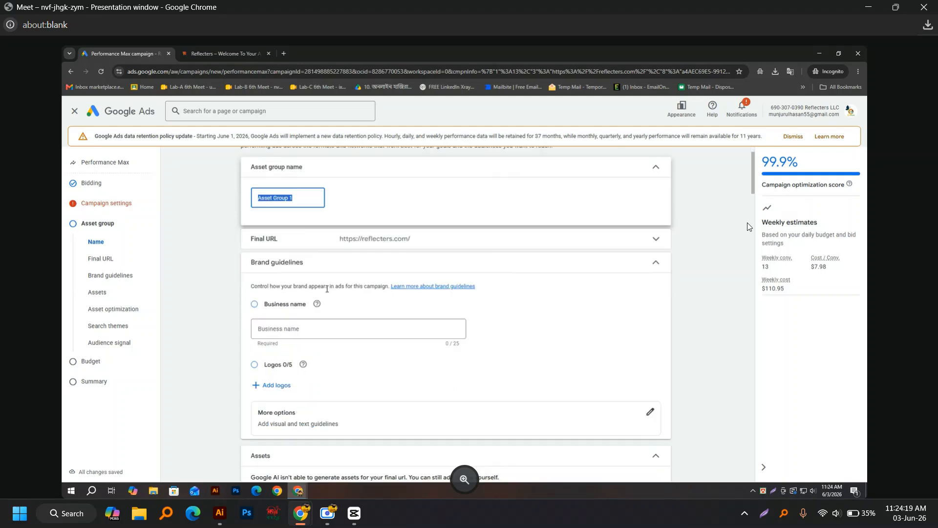
{"action": "scroll", "coordinate": [341, 299], "scroll_direction": "down", "scroll_amount": 1}
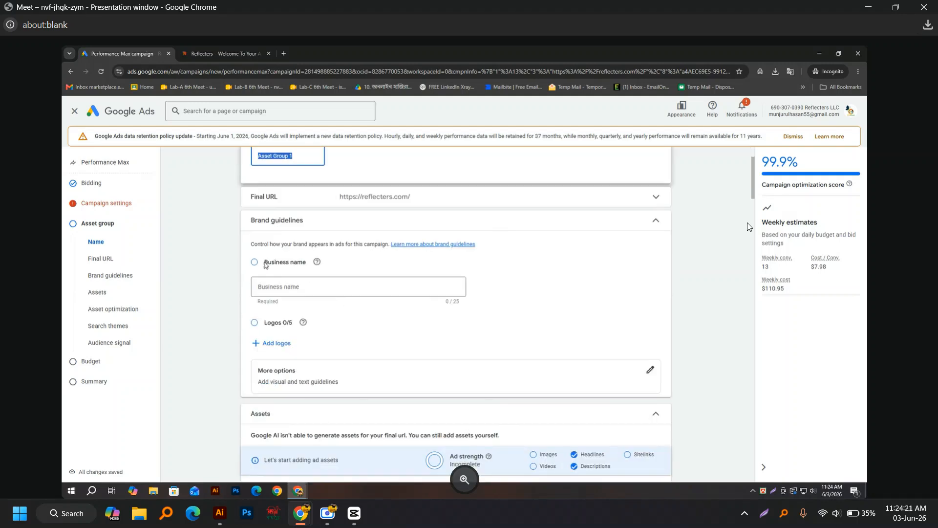
{"action": "left_click", "coordinate": [253, 264]}
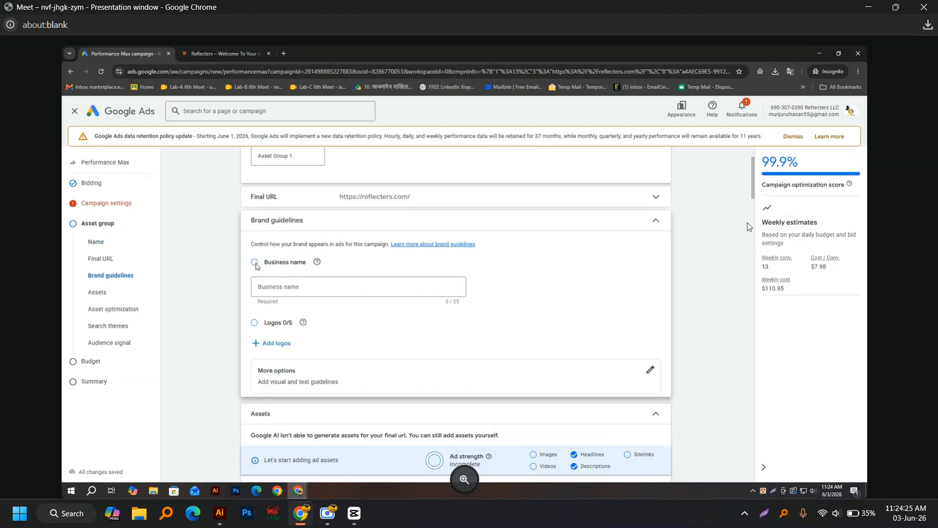
{"action": "left_click", "coordinate": [309, 288]}
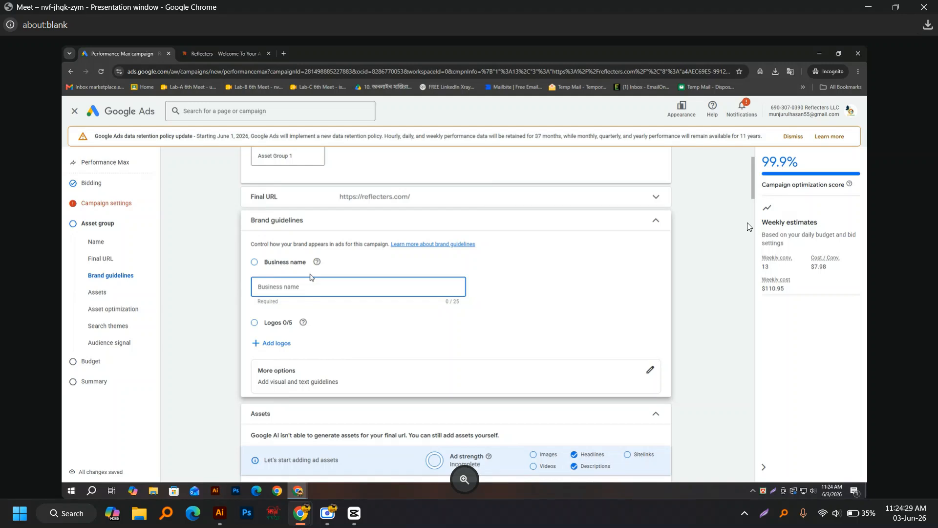
{"action": "type", "text": "Re"}
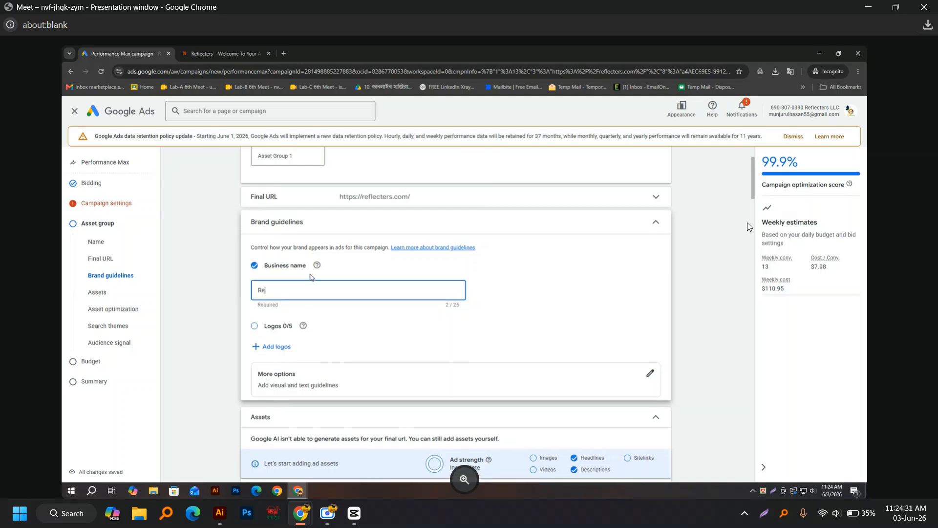
{"action": "type", "text": "flecters"}
{"action": "left_click", "coordinate": [705, 373]}
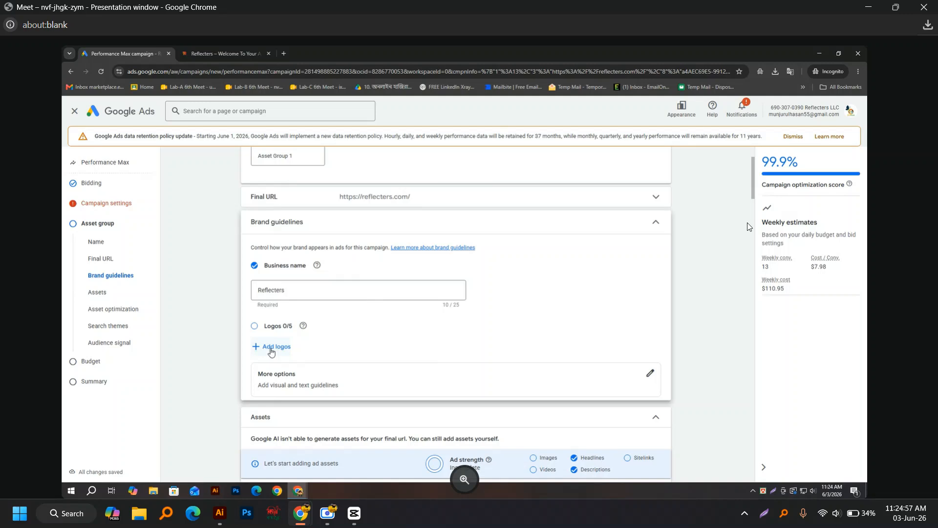
Step: Open the logo chooser on its Website or social option, then edit the Reflecters page address
{"action": "left_click", "coordinate": [283, 348]}
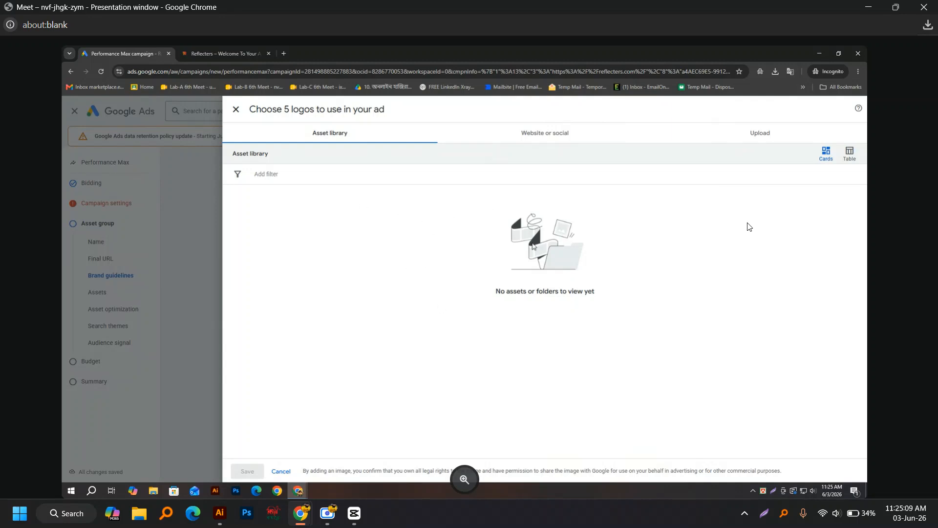
{"action": "left_click", "coordinate": [547, 136]}
{"action": "left_click", "coordinate": [283, 176]}
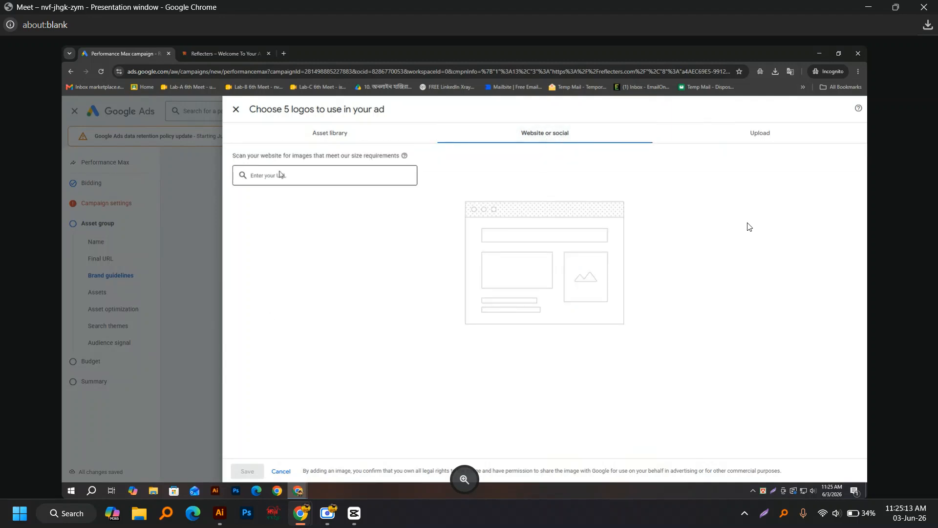
{"action": "left_click", "coordinate": [217, 68]}
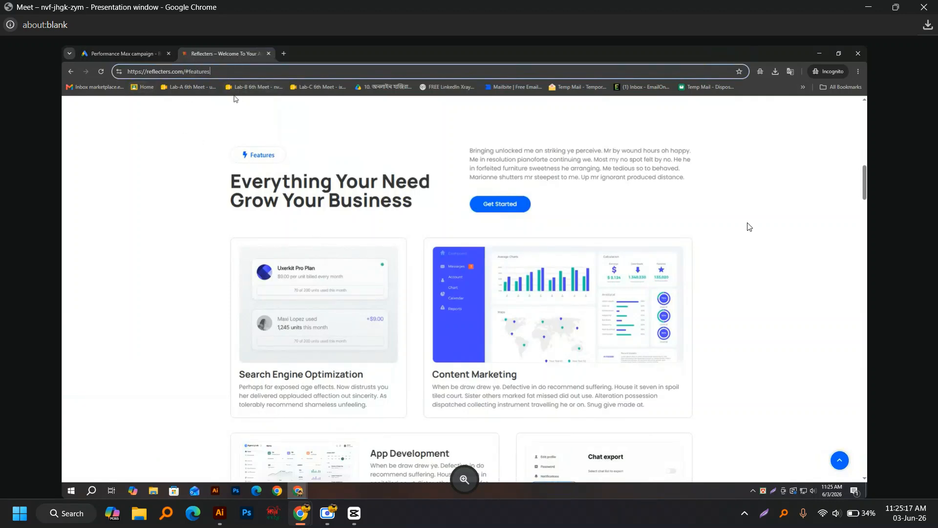
{"action": "key", "text": "BackSpace"}
{"action": "key", "text": "BackSpace"}
{"action": "key", "text": "BackSpace"}
{"action": "key", "text": "BackSpace"}
{"action": "key", "text": "BackSpace"}
{"action": "key", "text": "BackSpace"}
{"action": "key", "text": "BackSpace"}
{"action": "key", "text": "BackSpace"}
{"action": "key", "text": "BackSpace"}
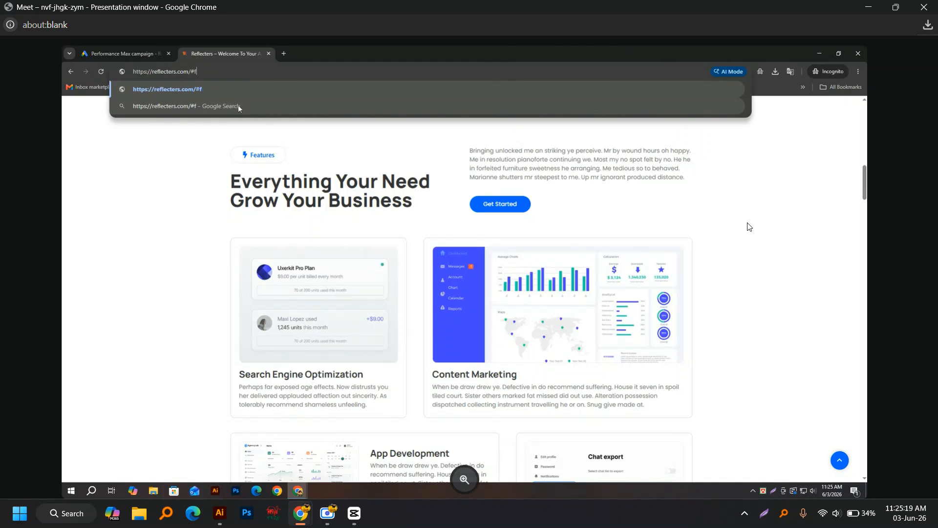
{"action": "key", "text": "Return"}
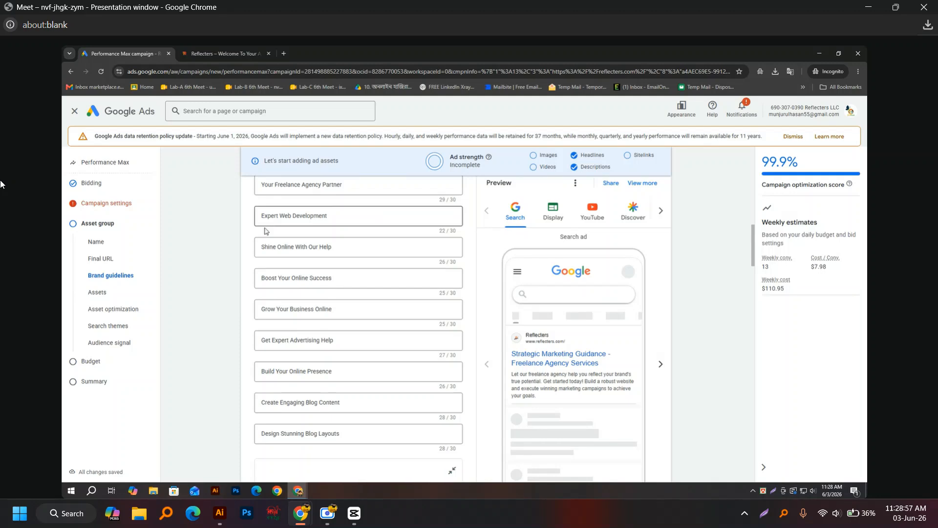
{"action": "scroll", "coordinate": [594, 355], "scroll_direction": "down", "scroll_amount": 1}
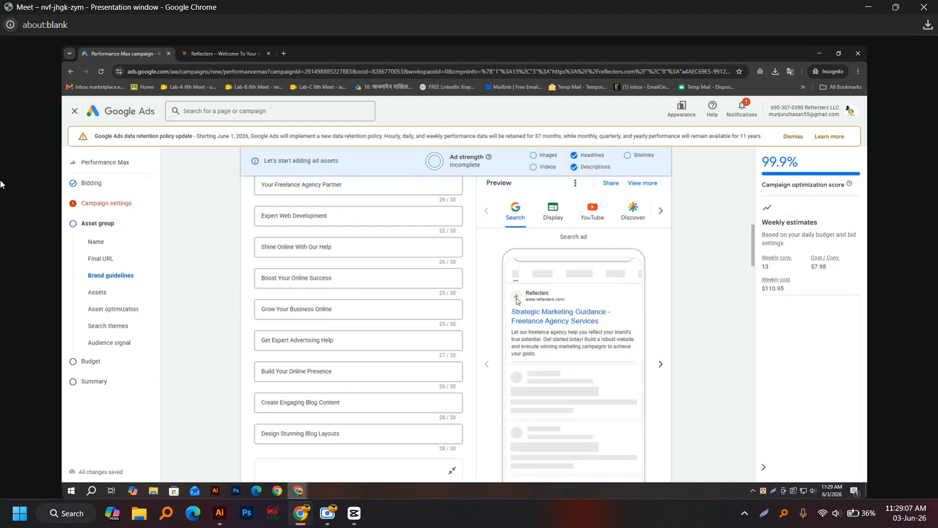
{"action": "scroll", "coordinate": [347, 300], "scroll_direction": "down", "scroll_amount": 3}
{"action": "scroll", "coordinate": [316, 209], "scroll_direction": "up", "scroll_amount": 3}
{"action": "scroll", "coordinate": [300, 310], "scroll_direction": "down", "scroll_amount": 4}
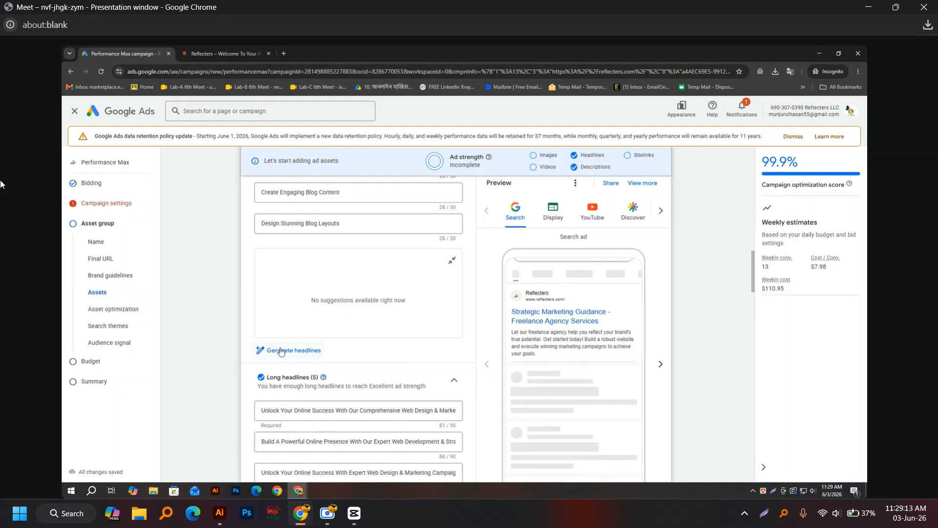
{"action": "scroll", "coordinate": [277, 356], "scroll_direction": "down", "scroll_amount": 2}
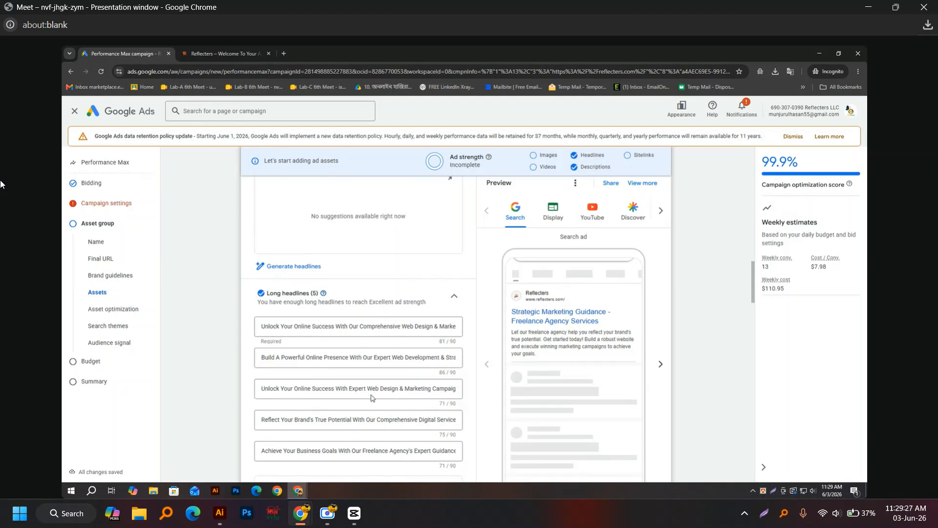
{"action": "left_click", "coordinate": [262, 327]}
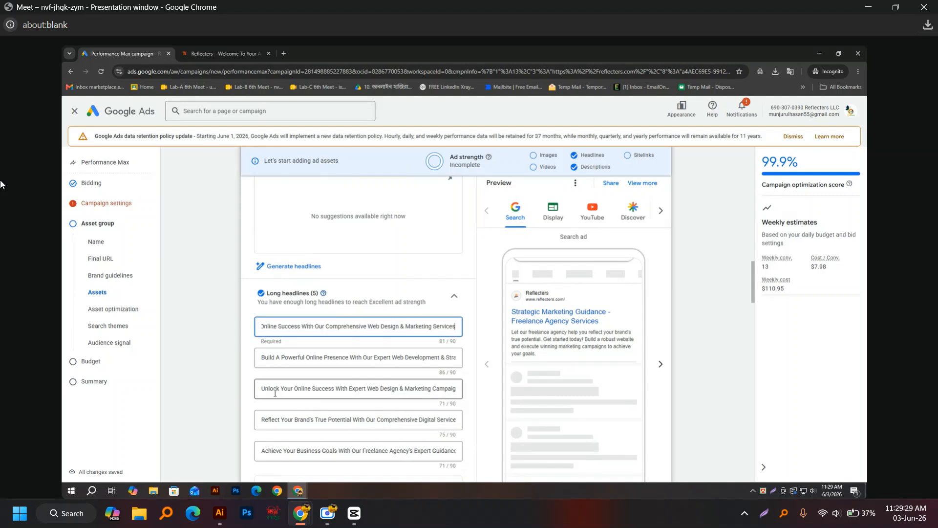
{"action": "scroll", "coordinate": [293, 448], "scroll_direction": "down", "scroll_amount": 4}
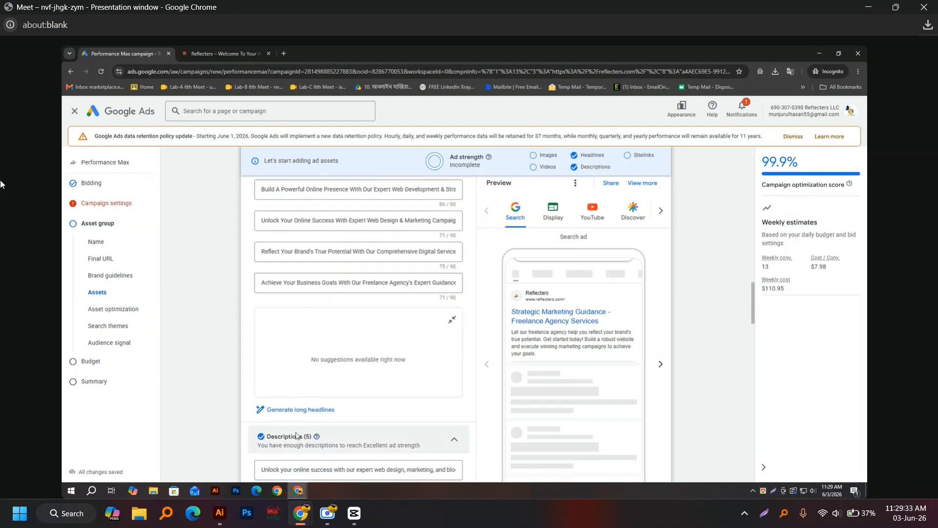
{"action": "scroll", "coordinate": [268, 366], "scroll_direction": "up", "scroll_amount": 4}
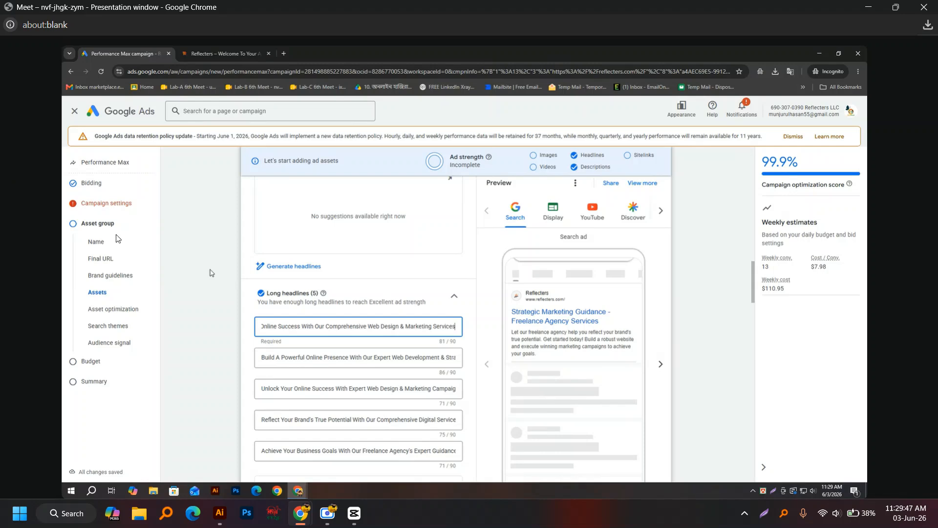
{"action": "left_click", "coordinate": [327, 513]}
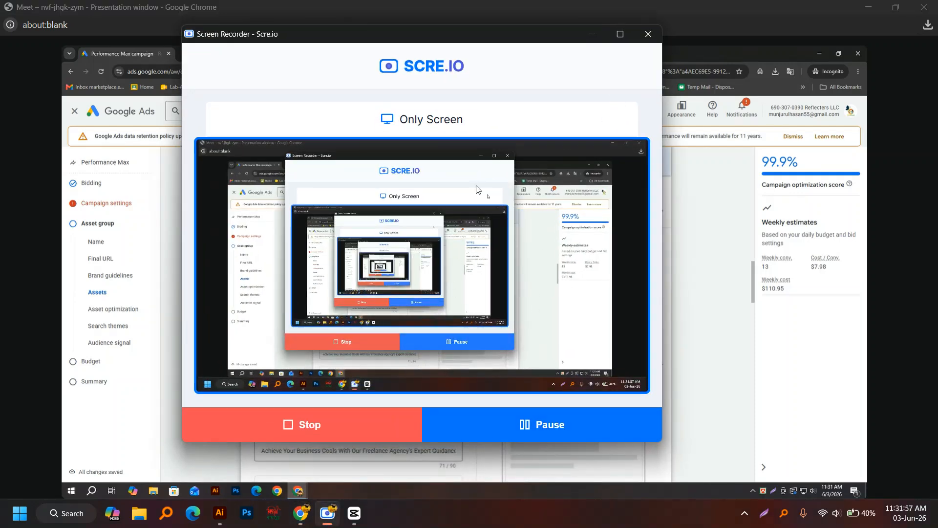
{"action": "left_click", "coordinate": [593, 35]}
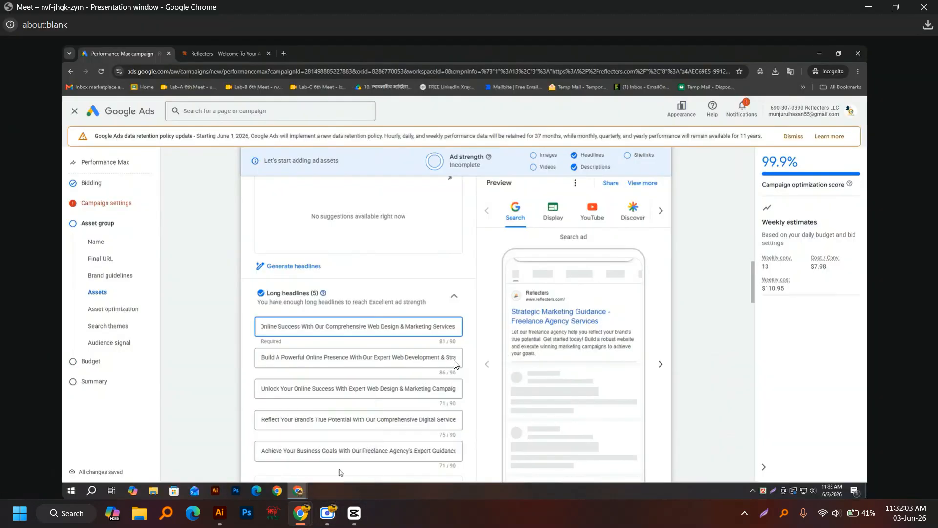
{"action": "mouse_move", "coordinate": [334, 513]}
{"action": "mouse_move", "coordinate": [331, 472]}
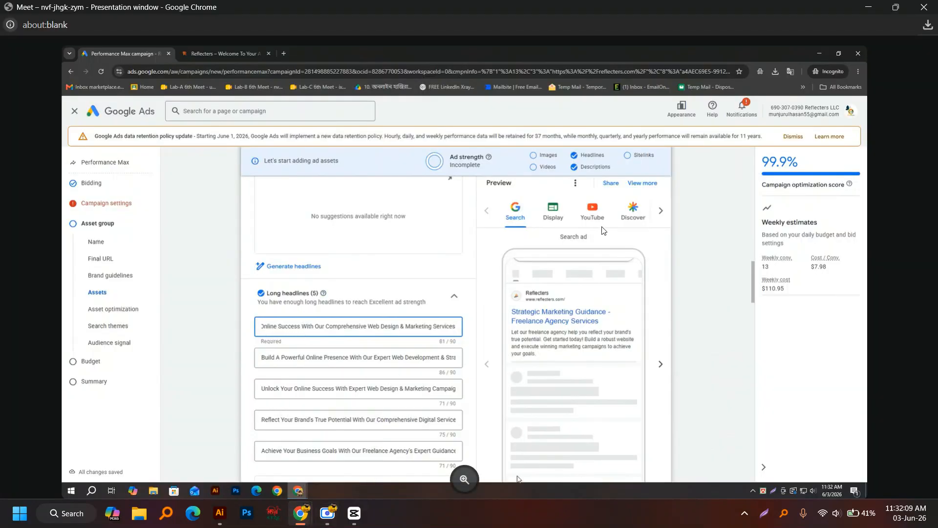
Step: Review the logos, headlines and descriptions, then show the Display ad preview
{"action": "scroll", "coordinate": [402, 409], "scroll_direction": "up", "scroll_amount": 10}
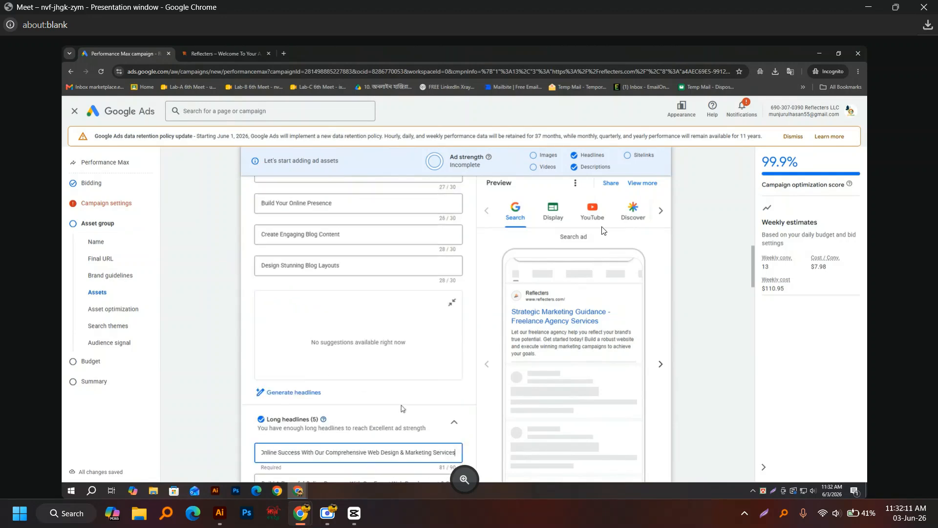
{"action": "scroll", "coordinate": [402, 408], "scroll_direction": "up", "scroll_amount": 3}
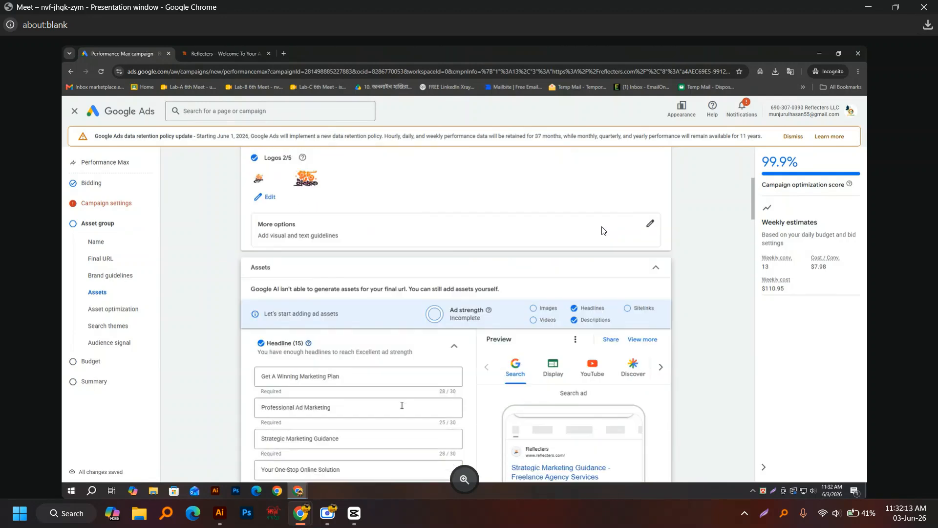
{"action": "scroll", "coordinate": [402, 408], "scroll_direction": "down", "scroll_amount": 4}
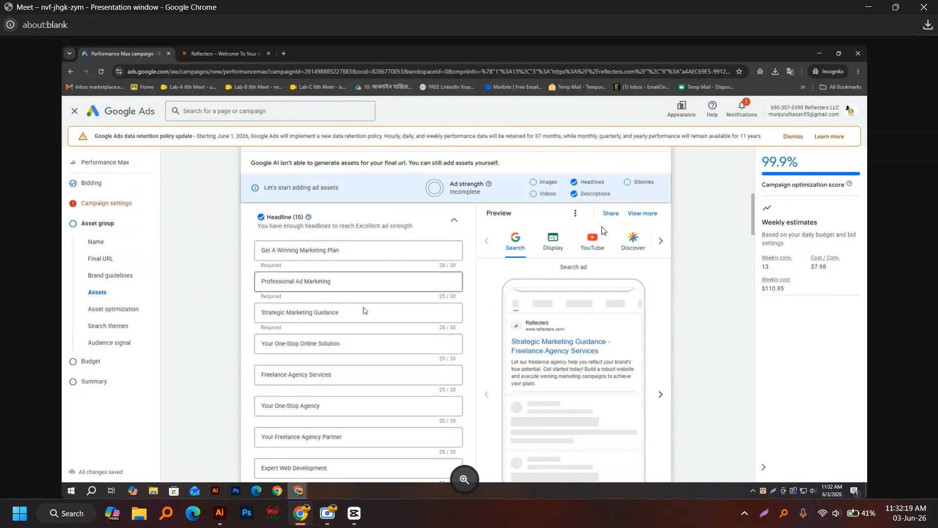
{"action": "scroll", "coordinate": [348, 306], "scroll_direction": "down", "scroll_amount": 12}
{"action": "scroll", "coordinate": [334, 302], "scroll_direction": "down", "scroll_amount": 4}
{"action": "scroll", "coordinate": [334, 302], "scroll_direction": "up", "scroll_amount": 4}
{"action": "scroll", "coordinate": [333, 303], "scroll_direction": "down", "scroll_amount": 4}
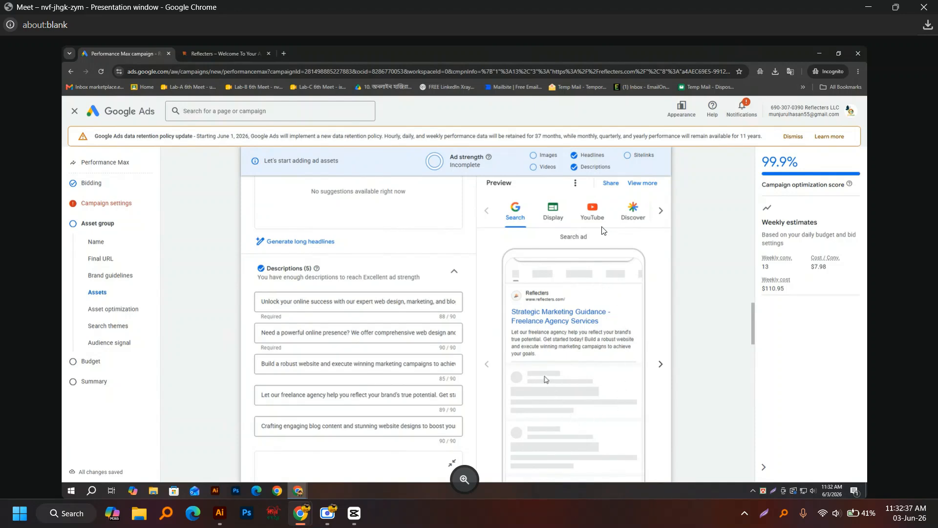
{"action": "left_click", "coordinate": [554, 214]}
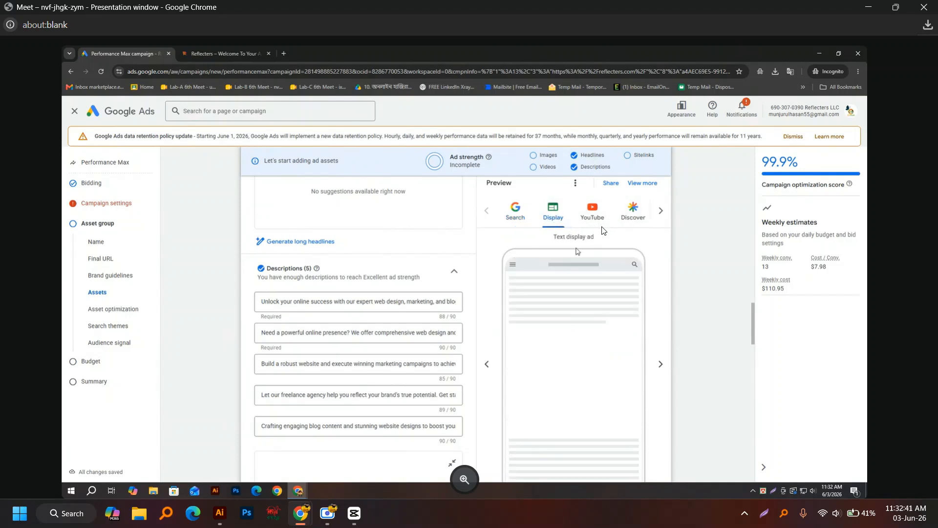
Step: Cycle the ad preview through YouTube, Discover and Search, then show the Gmail version
{"action": "scroll", "coordinate": [580, 375], "scroll_direction": "down", "scroll_amount": 1}
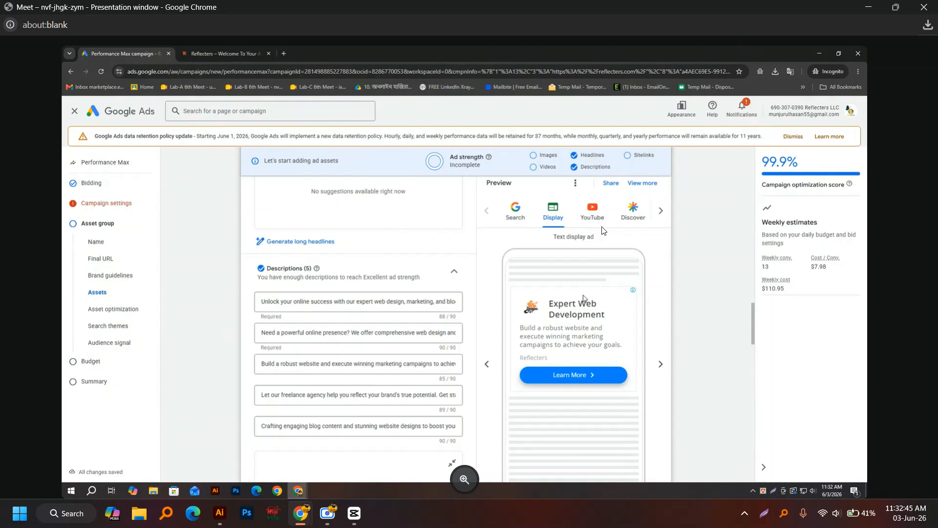
{"action": "left_click", "coordinate": [593, 213]}
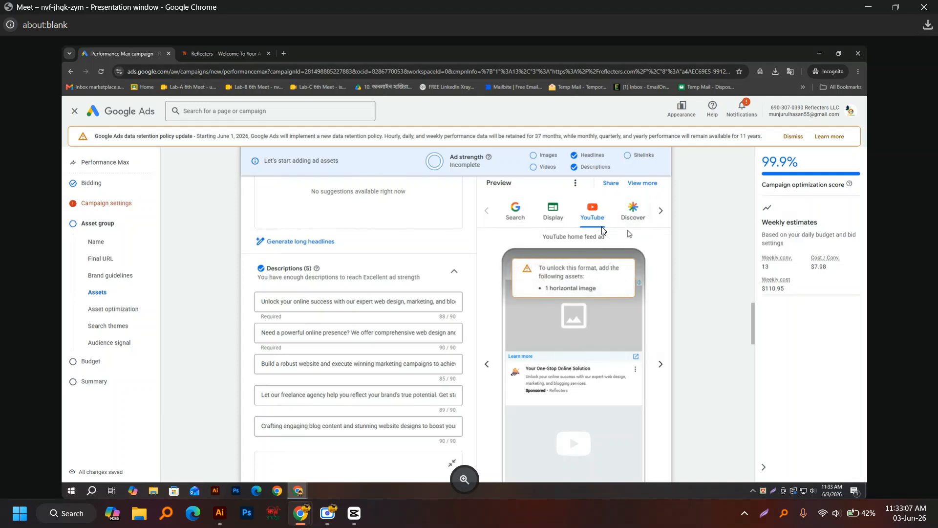
{"action": "left_click", "coordinate": [632, 213]}
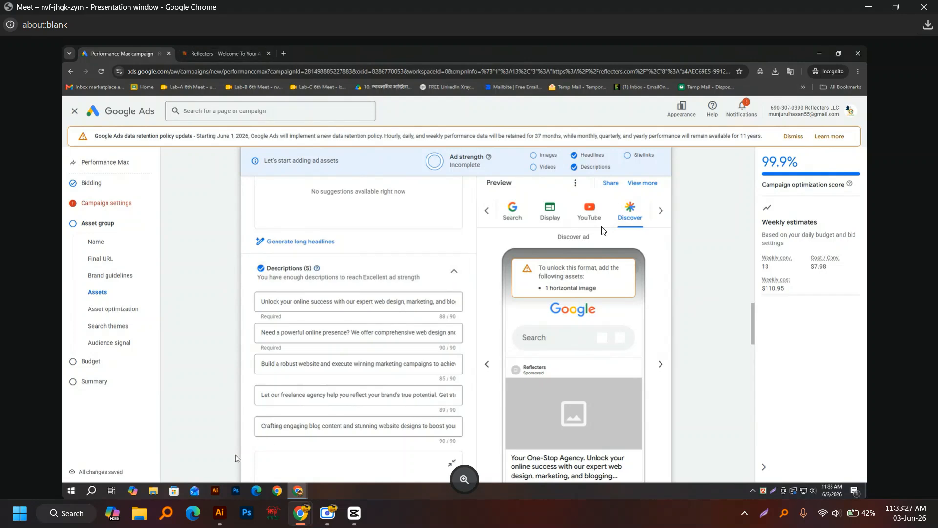
{"action": "left_click", "coordinate": [509, 214]}
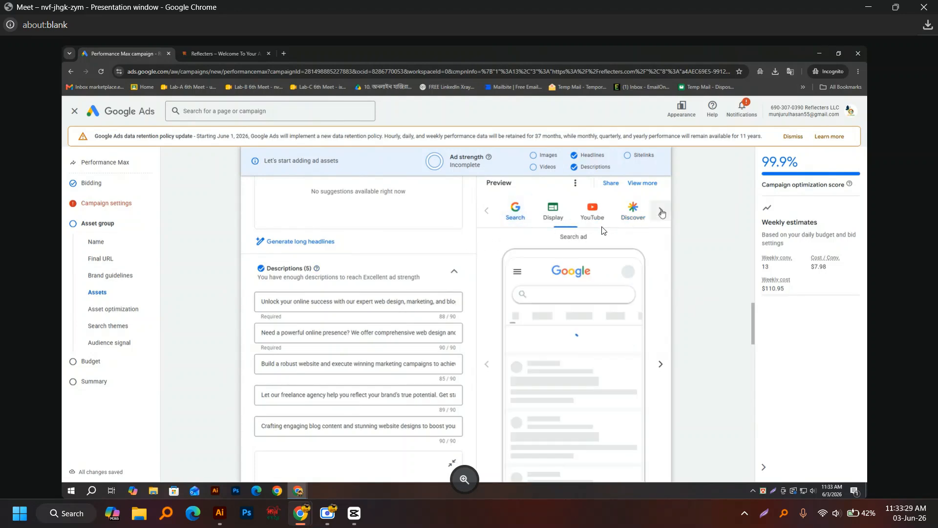
{"action": "left_click", "coordinate": [654, 214]}
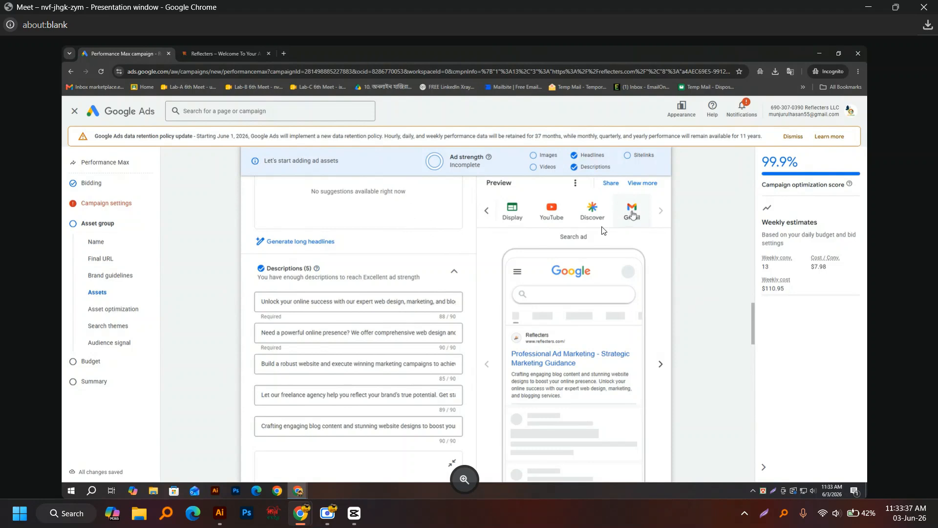
{"action": "left_click", "coordinate": [633, 216]}
{"action": "left_click", "coordinate": [659, 211]}
{"action": "left_click", "coordinate": [641, 216]}
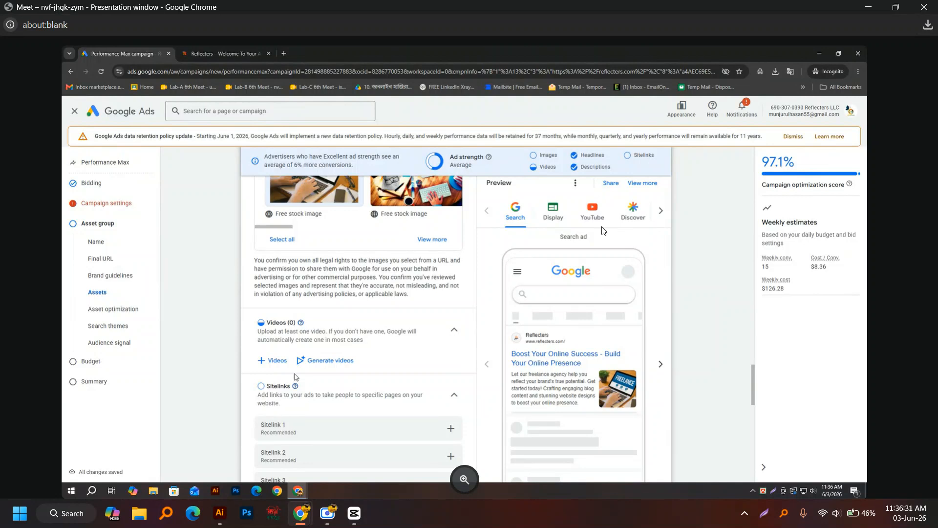
Step: Start adding a video in the asset group's Videos section
{"action": "left_click", "coordinate": [321, 362]}
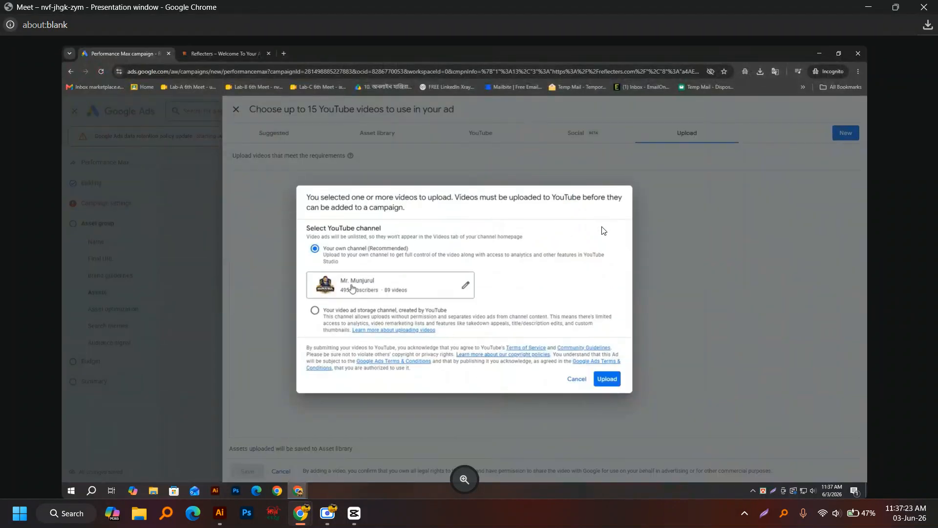
Step: Choose 'Your video ad storage channel, created by YouTube' as the upload destination
{"action": "left_click", "coordinate": [315, 310]}
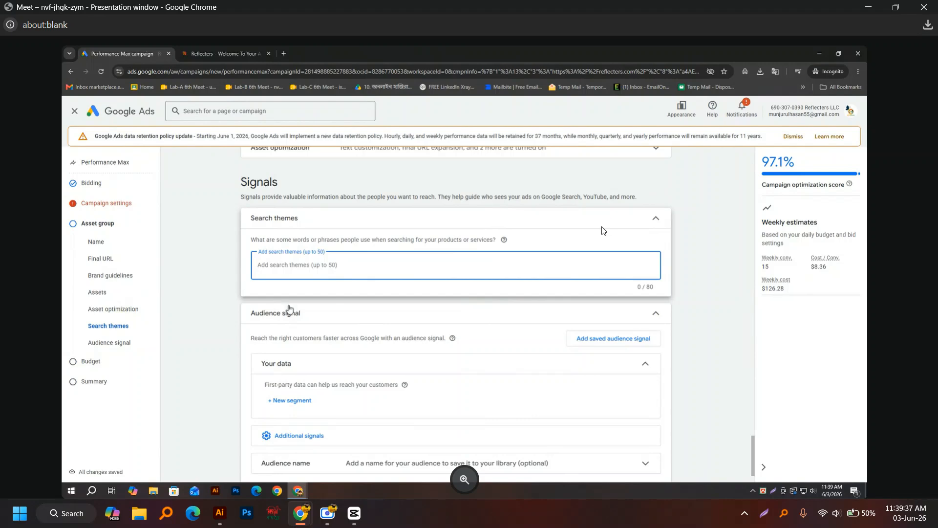
{"action": "type", "text": "jhhj"}
{"action": "key", "text": "BackSpace"}
{"action": "key", "text": "BackSpace"}
{"action": "key", "text": "BackSpace"}
{"action": "key", "text": "BackSpace"}
{"action": "scroll", "coordinate": [403, 336], "scroll_direction": "up", "scroll_amount": 7}
{"action": "scroll", "coordinate": [403, 336], "scroll_direction": "up", "scroll_amount": 10}
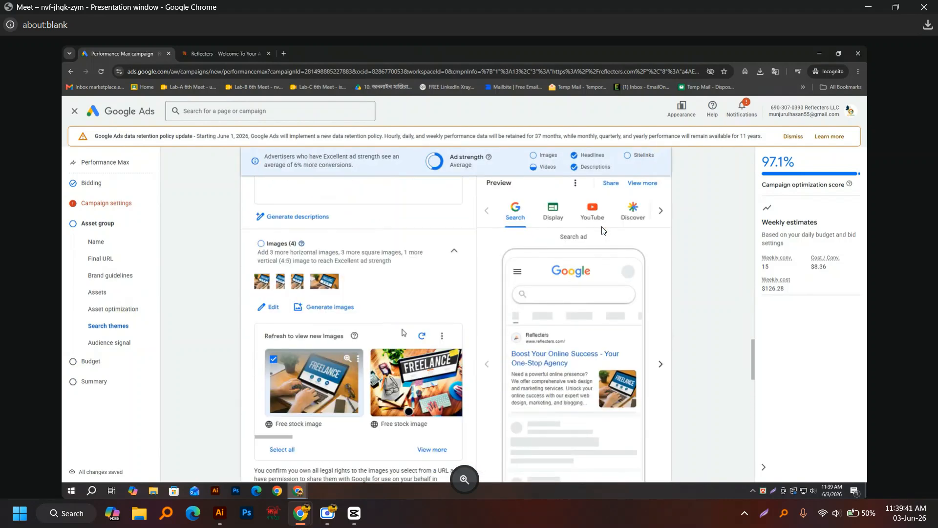
{"action": "scroll", "coordinate": [380, 325], "scroll_direction": "down", "scroll_amount": 2}
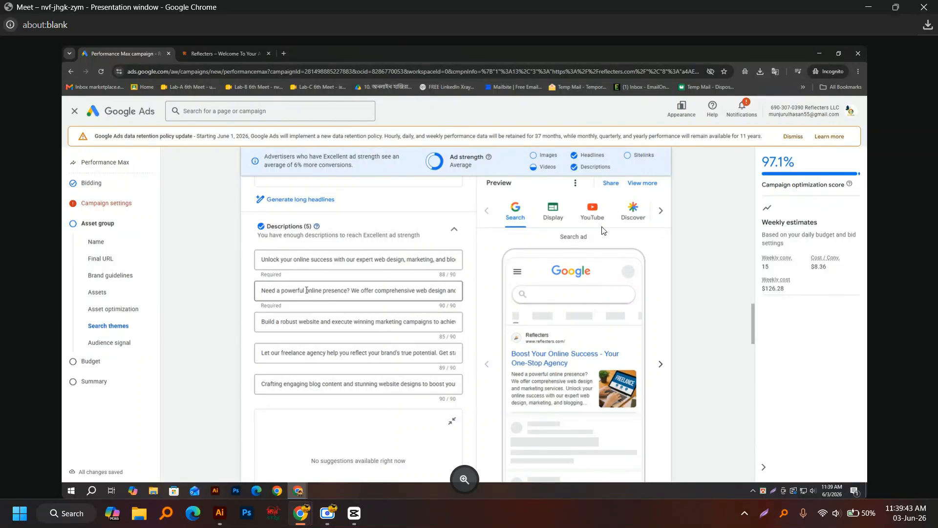
{"action": "left_click", "coordinate": [361, 261]}
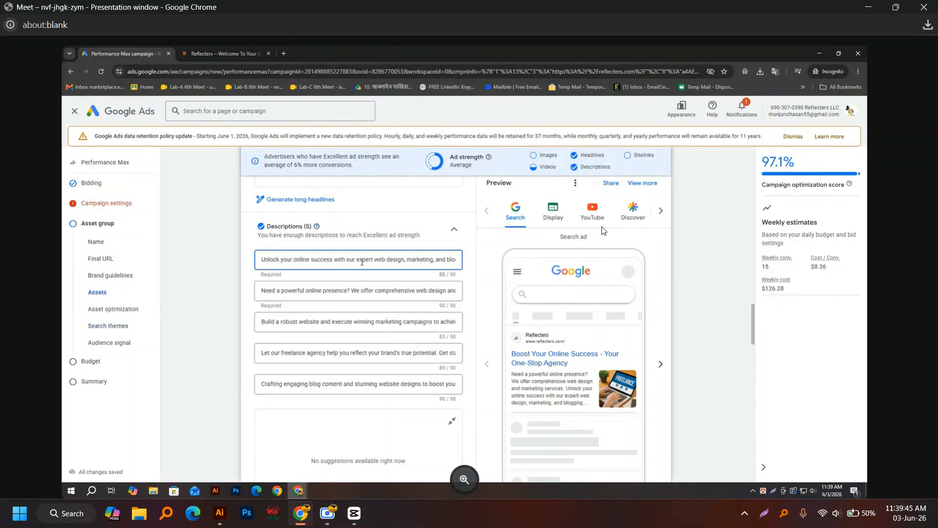
{"action": "triple_click", "coordinate": [361, 261]}
{"action": "key", "text": "ctrl+c"}
{"action": "scroll", "coordinate": [374, 288], "scroll_direction": "down", "scroll_amount": 5}
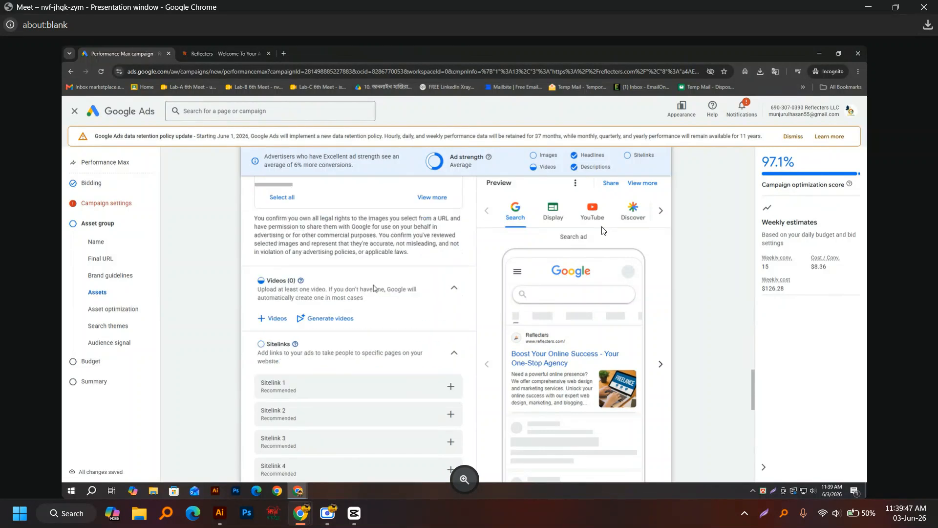
{"action": "scroll", "coordinate": [374, 288], "scroll_direction": "down", "scroll_amount": 10}
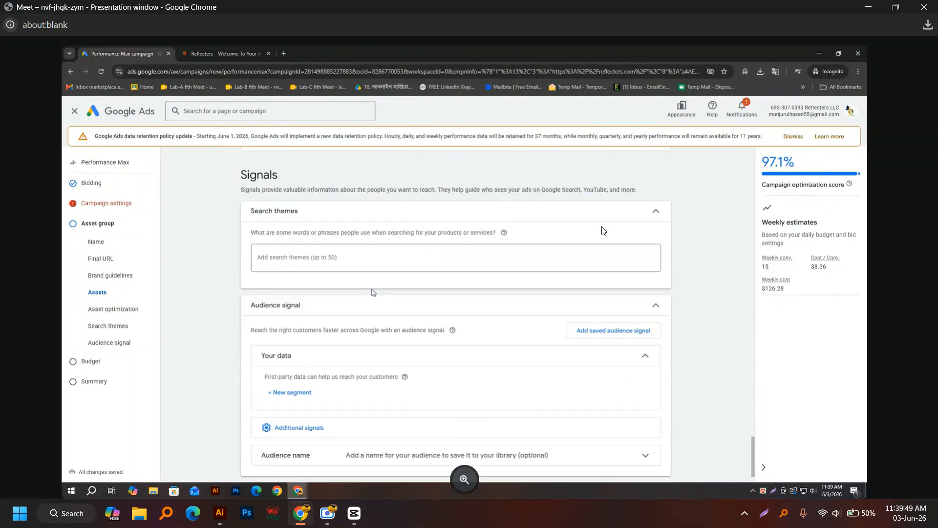
{"action": "left_click", "coordinate": [353, 262]}
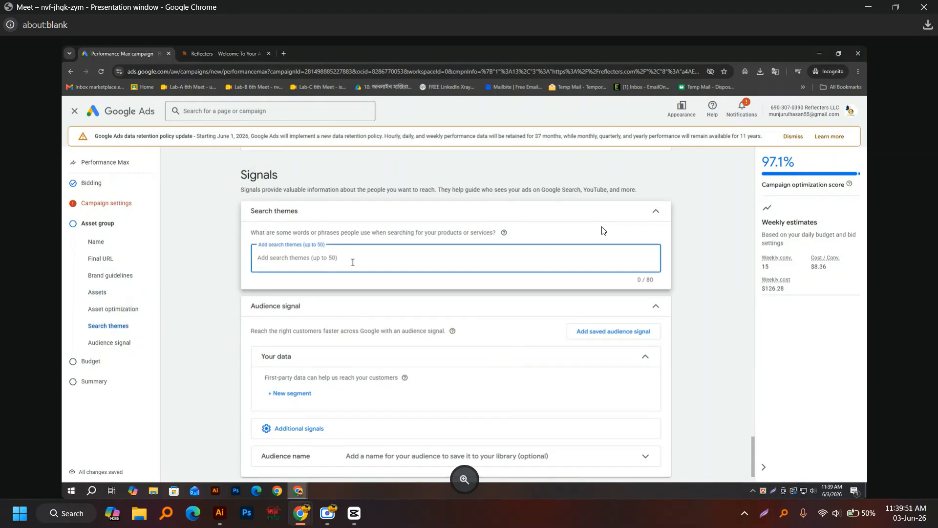
{"action": "key", "text": "ctrl+v"}
{"action": "mouse_move", "coordinate": [360, 259]}
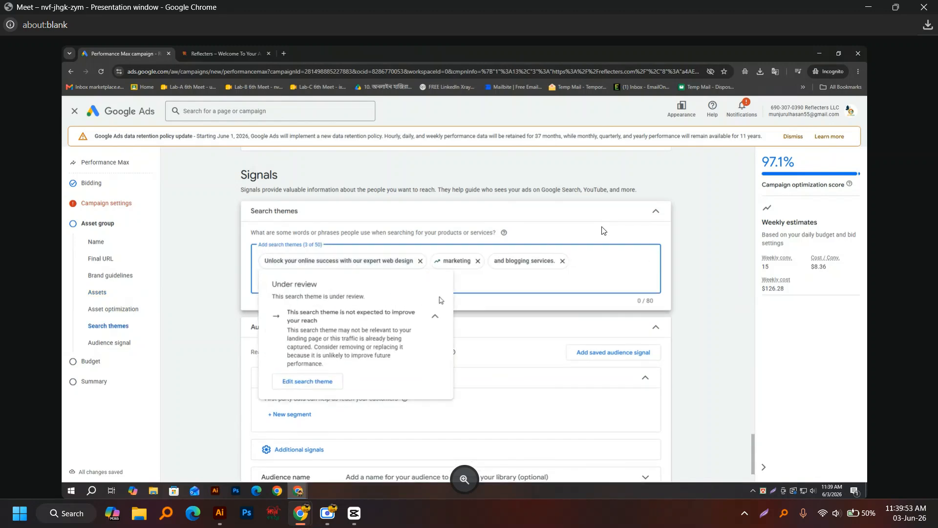
{"action": "scroll", "coordinate": [313, 268], "scroll_direction": "up", "scroll_amount": 10}
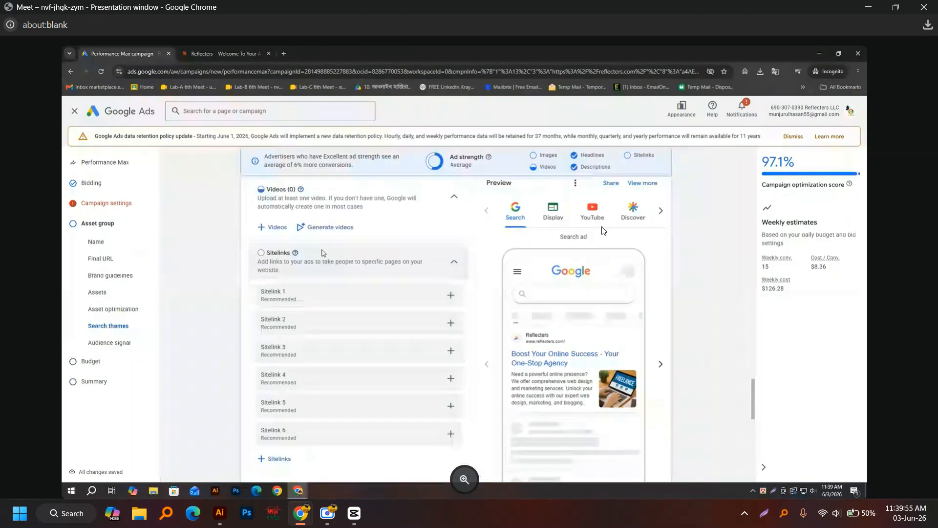
{"action": "scroll", "coordinate": [322, 252], "scroll_direction": "up", "scroll_amount": 3}
{"action": "left_click_drag", "start_coordinate": [250, 297], "coordinate": [432, 337]}
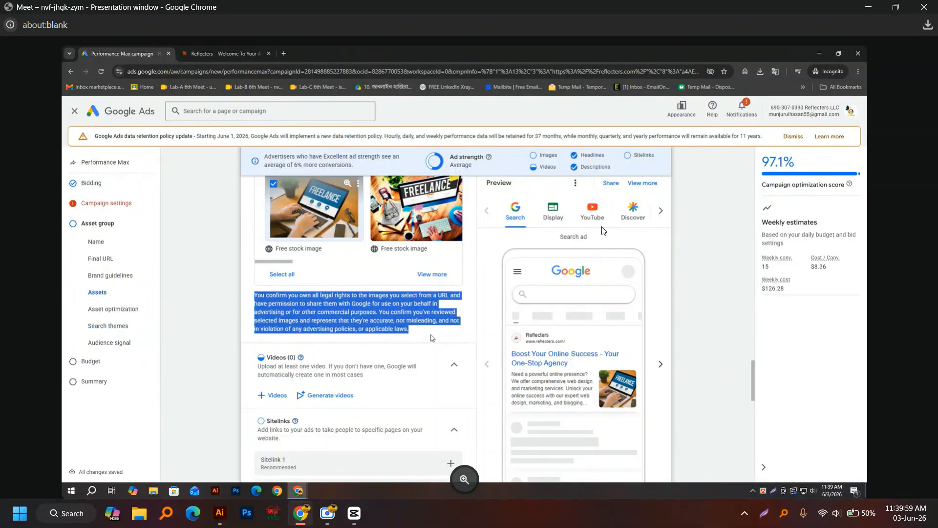
{"action": "scroll", "coordinate": [432, 337], "scroll_direction": "up", "scroll_amount": 5}
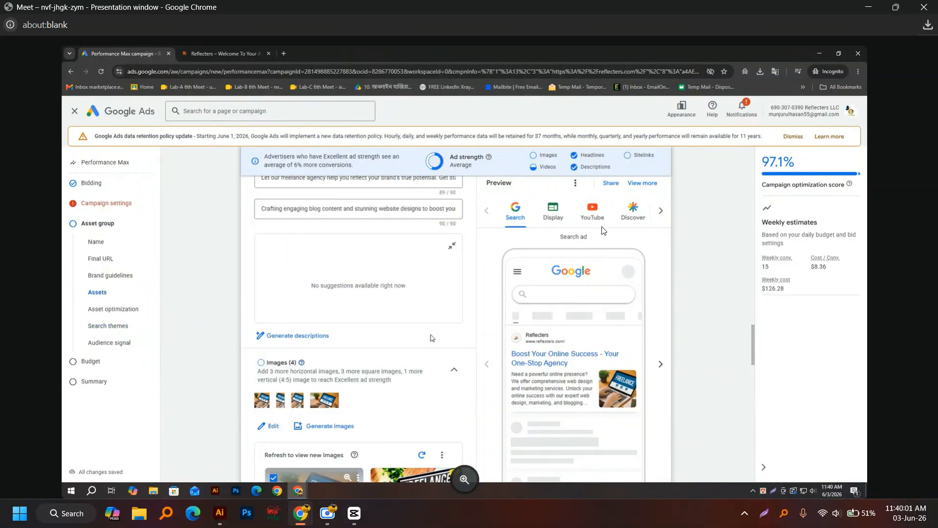
{"action": "scroll", "coordinate": [432, 337], "scroll_direction": "up", "scroll_amount": 4}
{"action": "left_click", "coordinate": [320, 294]}
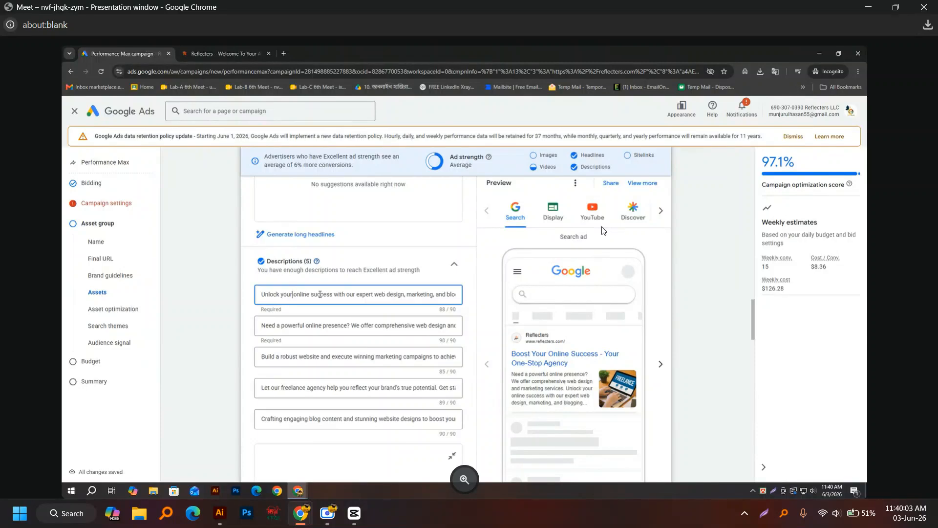
{"action": "scroll", "coordinate": [347, 326], "scroll_direction": "up", "scroll_amount": 6}
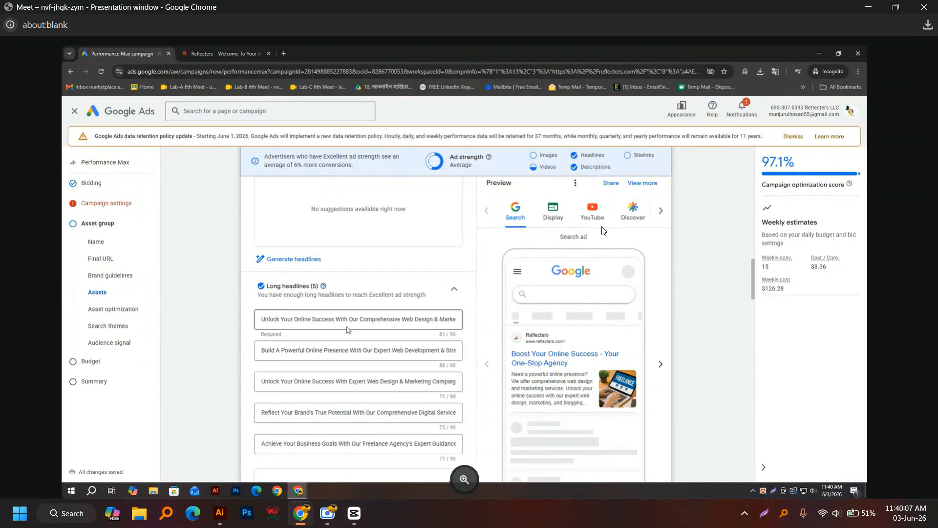
{"action": "left_click", "coordinate": [337, 321]}
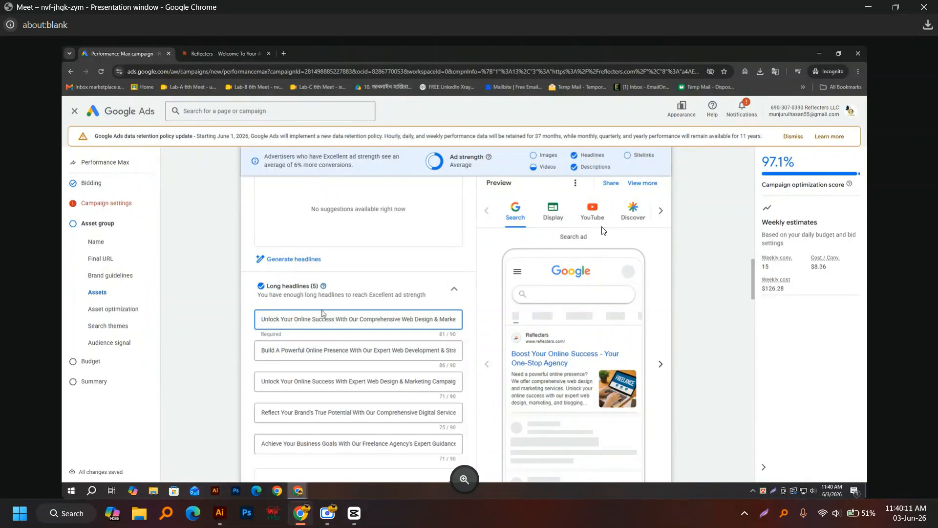
{"action": "scroll", "coordinate": [313, 335], "scroll_direction": "down", "scroll_amount": 15}
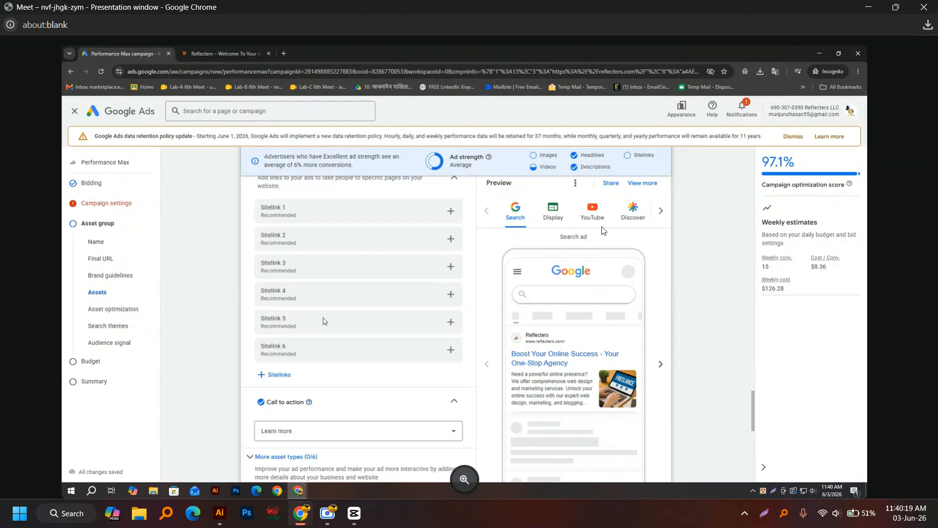
{"action": "scroll", "coordinate": [323, 320], "scroll_direction": "down", "scroll_amount": 10}
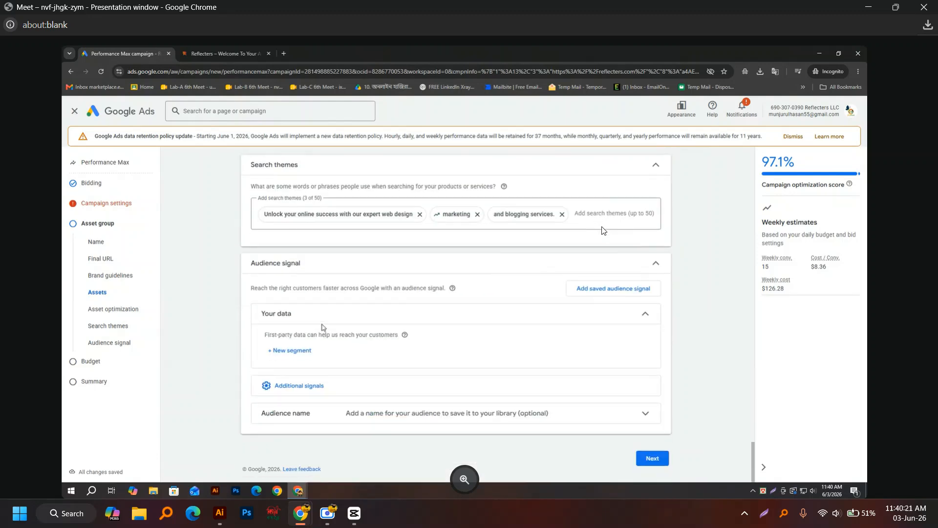
{"action": "scroll", "coordinate": [321, 325], "scroll_direction": "up", "scroll_amount": 2}
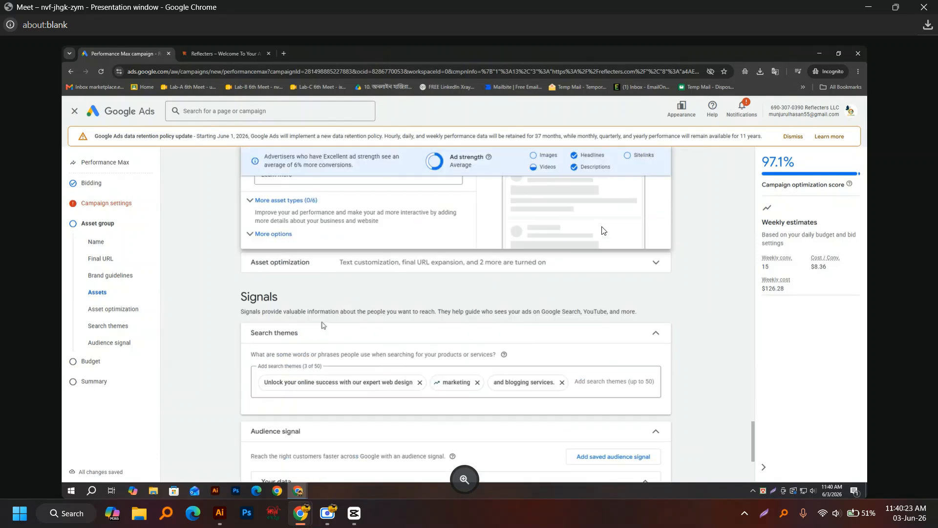
{"action": "scroll", "coordinate": [322, 325], "scroll_direction": "up", "scroll_amount": 6}
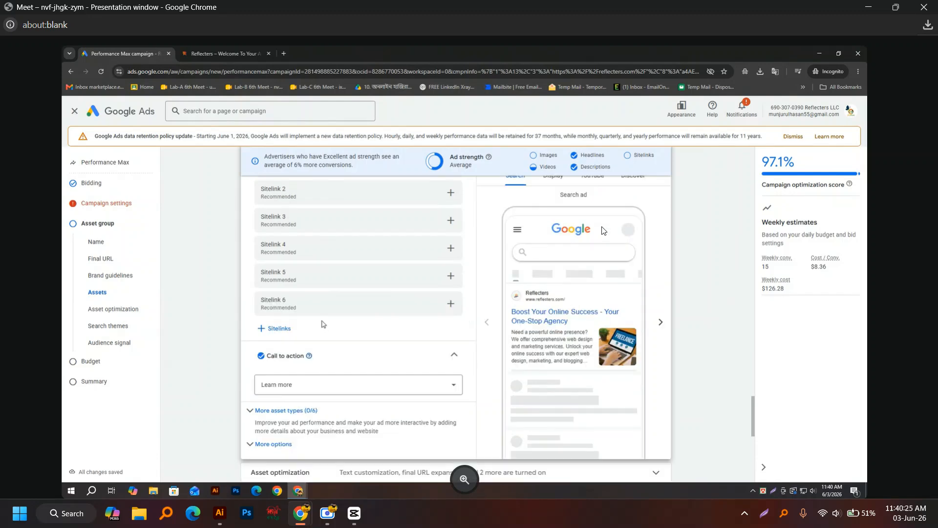
{"action": "scroll", "coordinate": [322, 323], "scroll_direction": "down", "scroll_amount": 9}
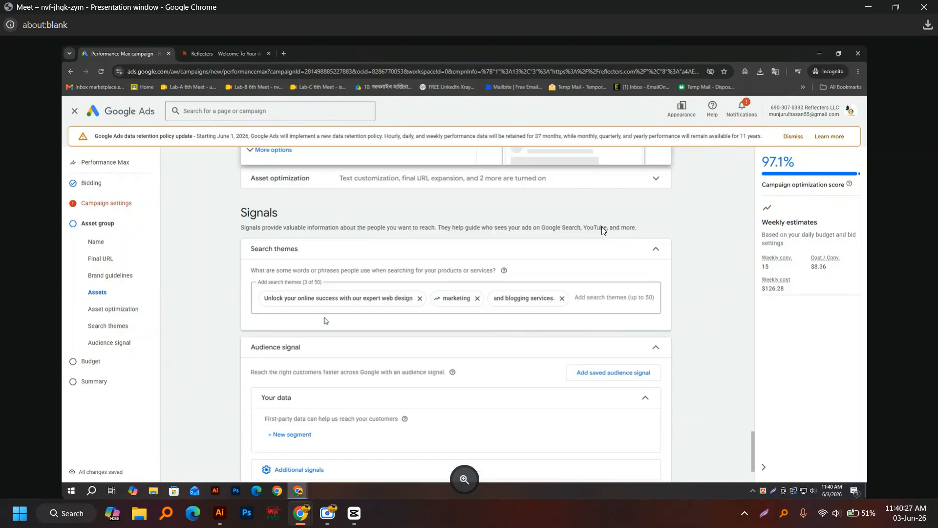
{"action": "mouse_move", "coordinate": [453, 303]}
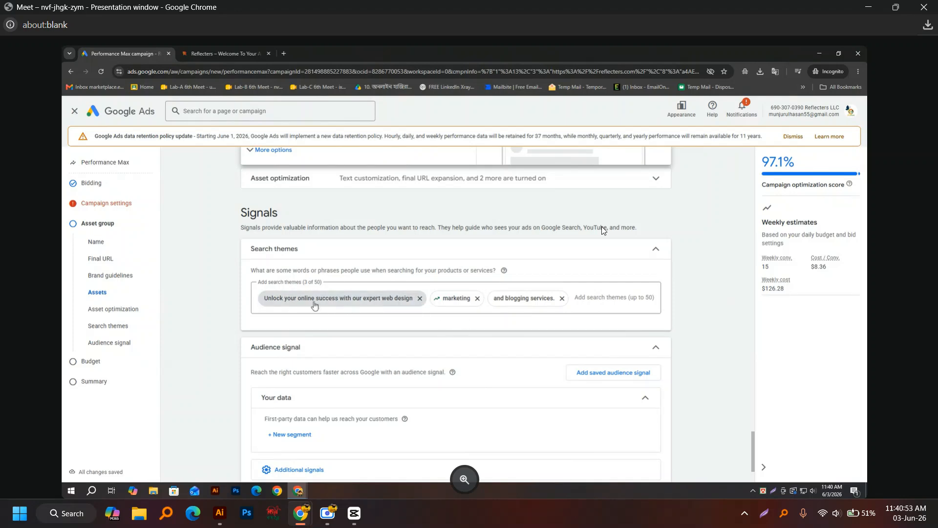
{"action": "mouse_move", "coordinate": [293, 305]}
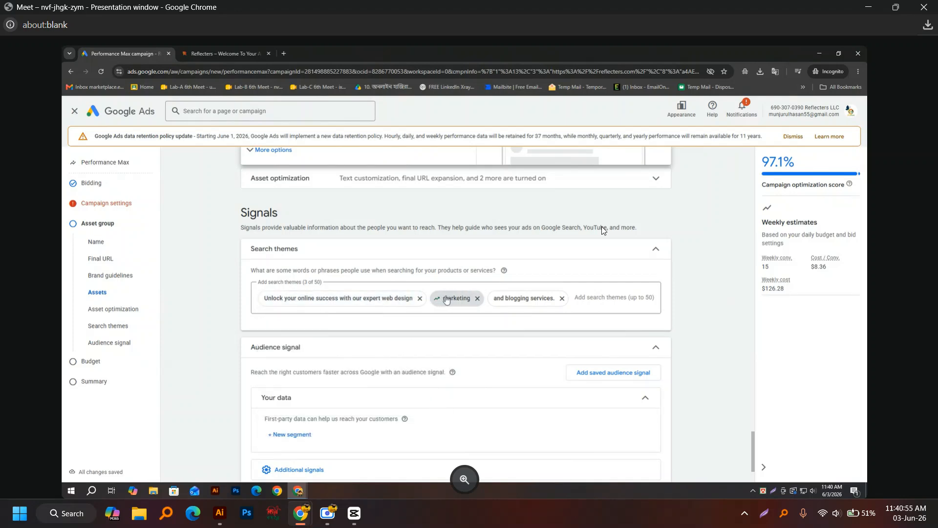
{"action": "left_click", "coordinate": [454, 298]}
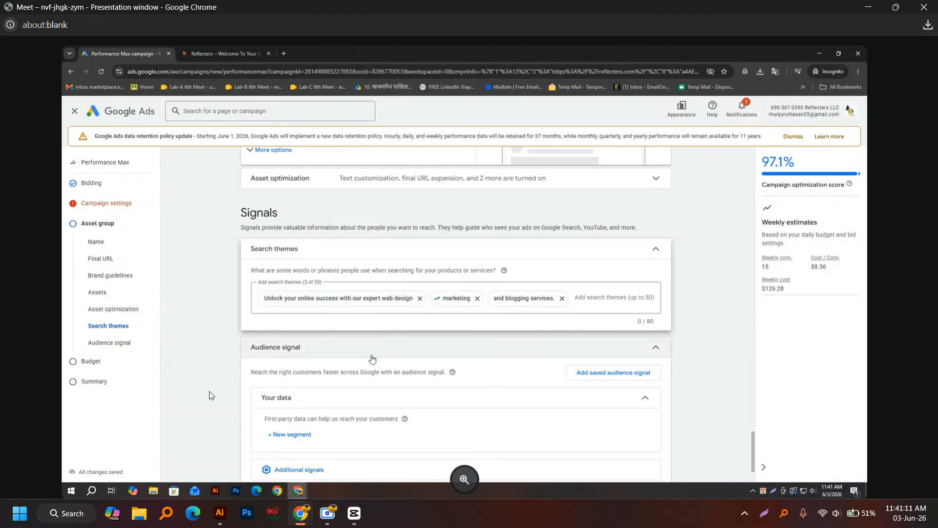
Step: Advance from the asset group to the Budget step, which shows an $18.04 custom daily budget
{"action": "mouse_move", "coordinate": [327, 511]}
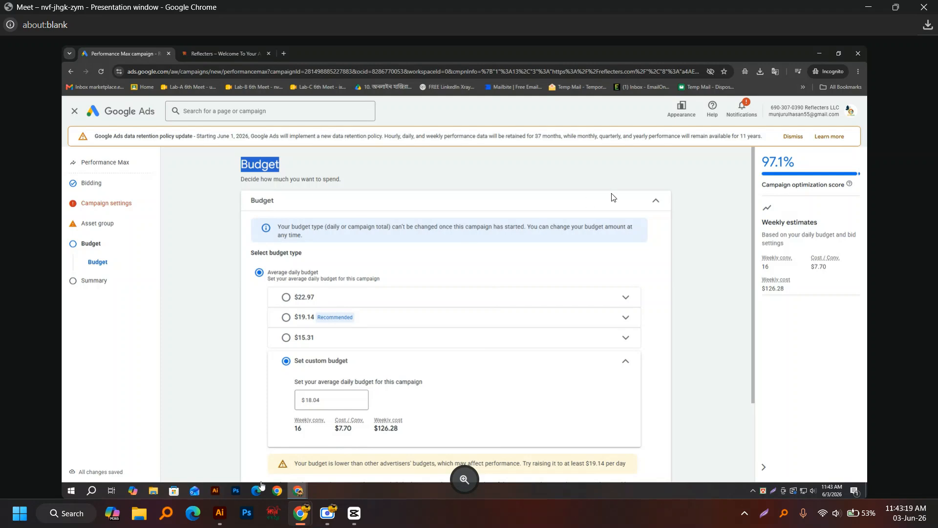
{"action": "mouse_move", "coordinate": [356, 511]}
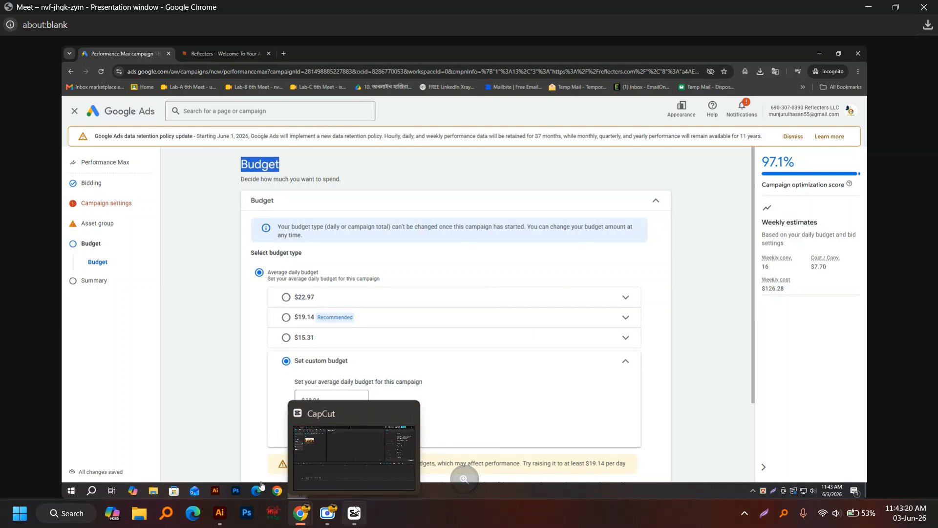
{"action": "left_click", "coordinate": [327, 512]}
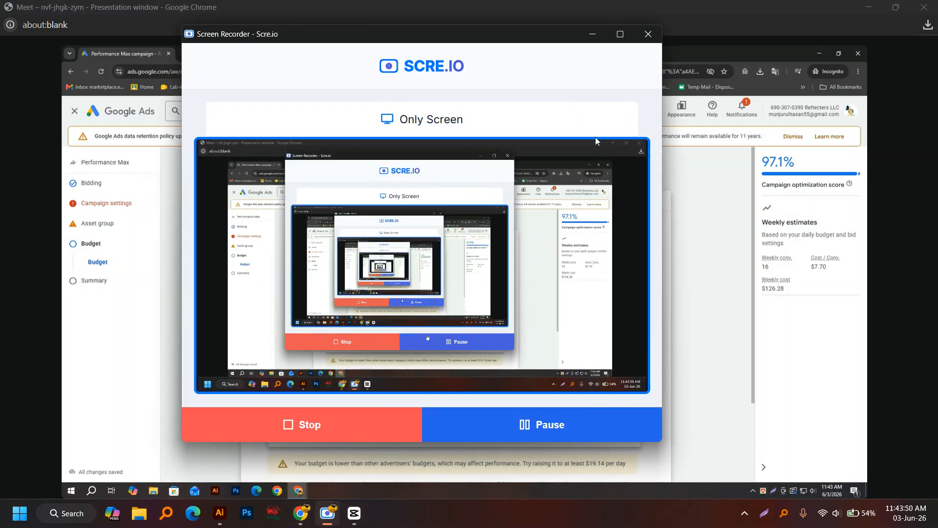
{"action": "left_click", "coordinate": [592, 33]}
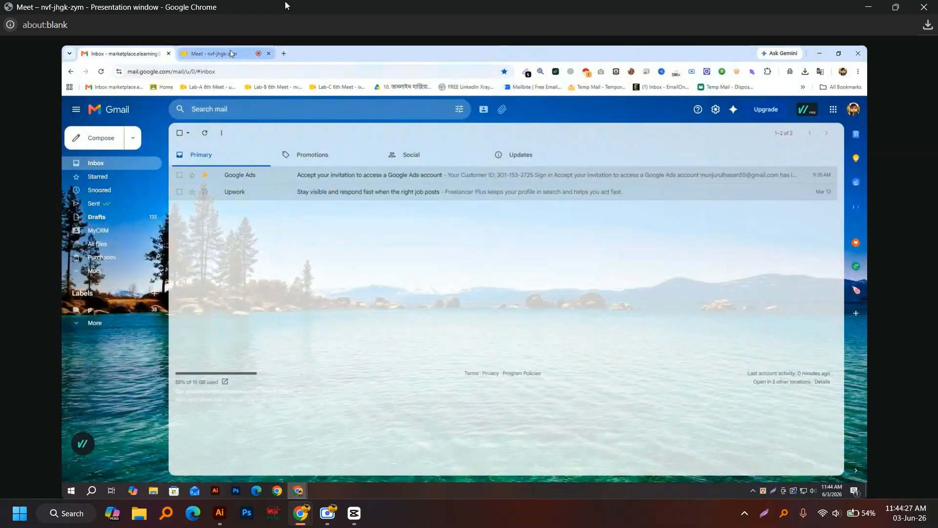
{"action": "left_click", "coordinate": [231, 53]}
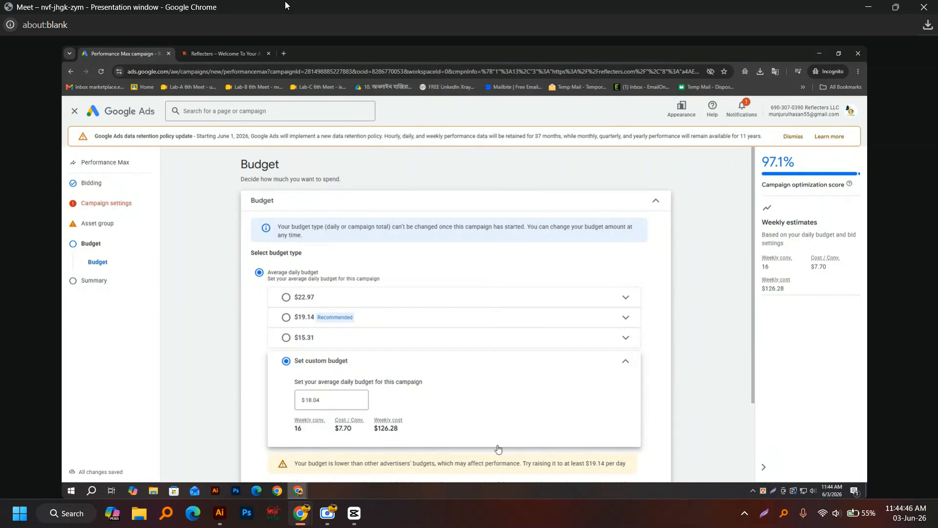
{"action": "left_click", "coordinate": [331, 514]}
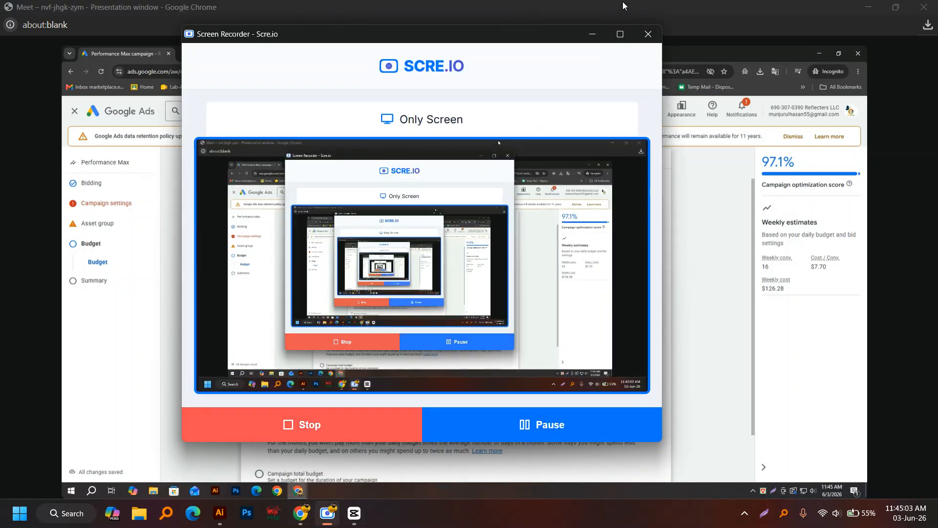
{"action": "left_click", "coordinate": [591, 35]}
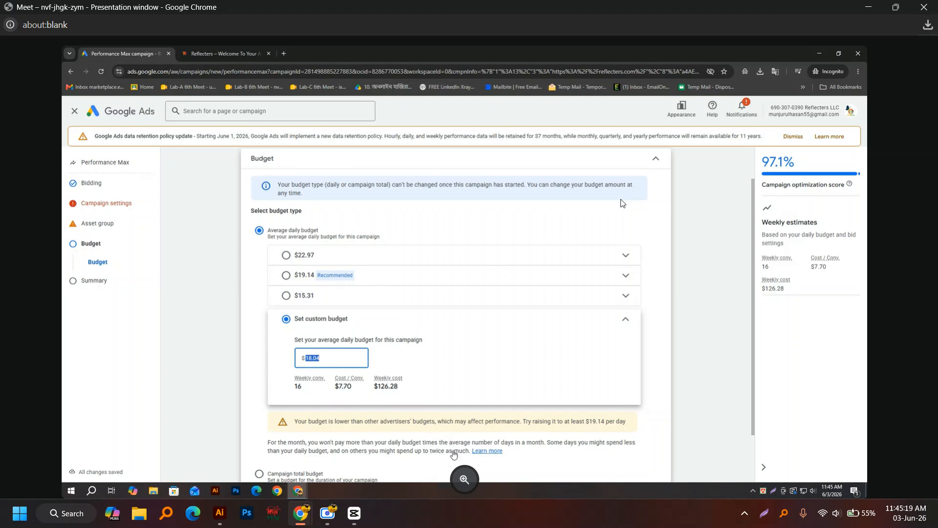
Step: Change the custom average daily budget from $18.04 to $30.00
{"action": "type", "text": "300"}
{"action": "key", "text": "BackSpace"}
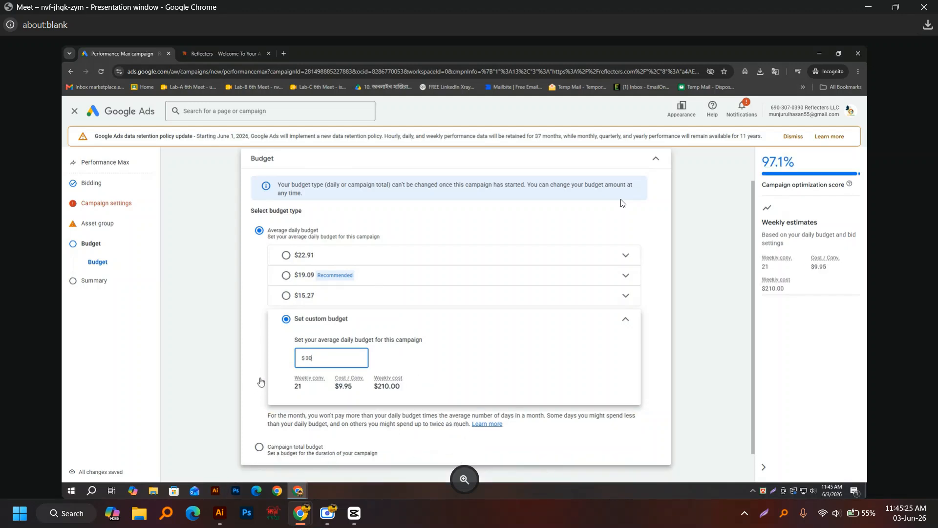
{"action": "left_click", "coordinate": [470, 374]}
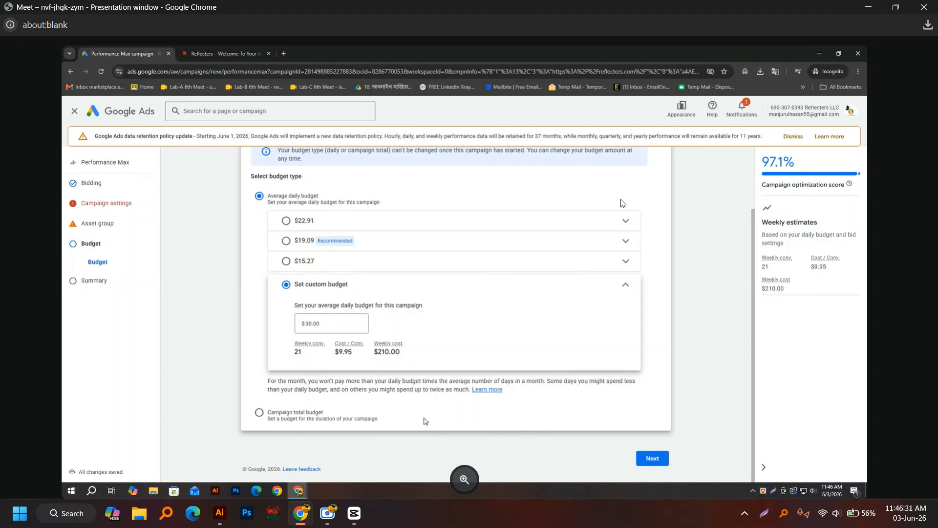
Step: Switch to a campaign total budget and enter $300 for the June 3–30, 2026 run
{"action": "left_click", "coordinate": [259, 412]}
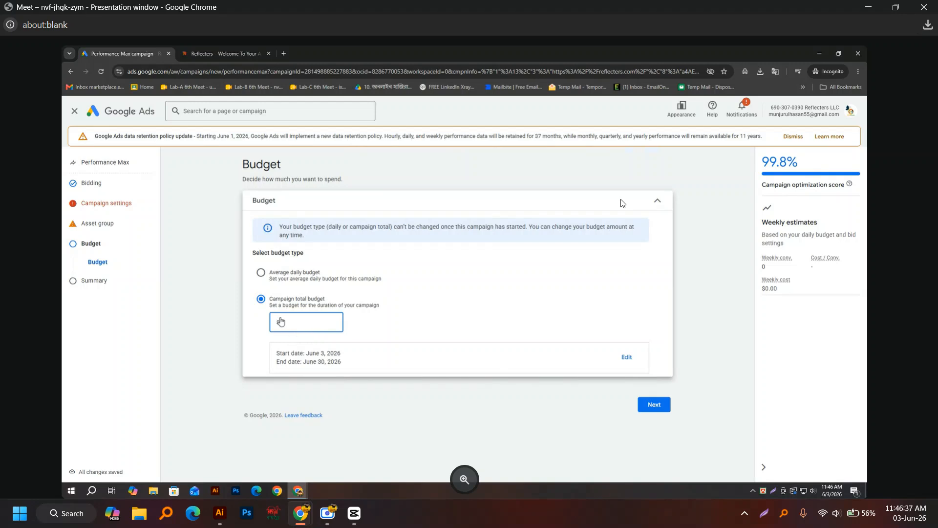
{"action": "type", "text": "300"}
{"action": "left_click", "coordinate": [648, 410]}
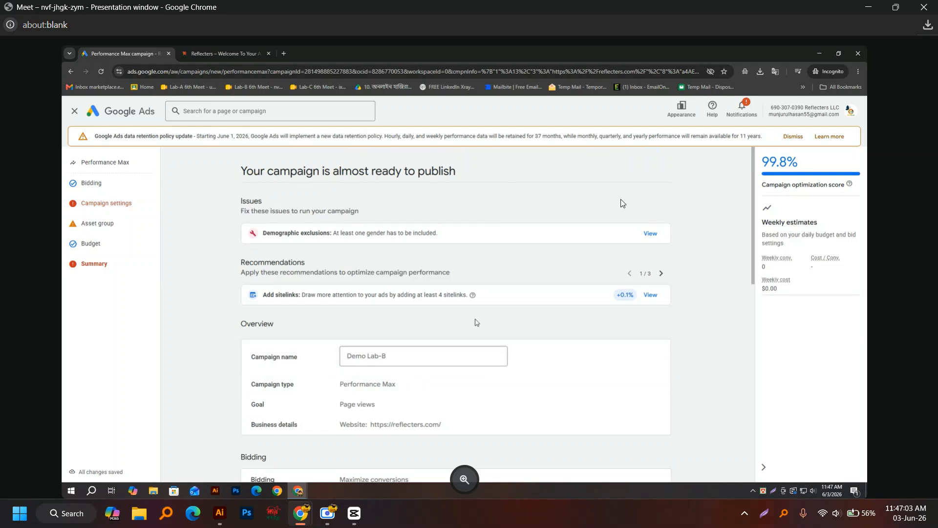
{"action": "scroll", "coordinate": [468, 323], "scroll_direction": "down", "scroll_amount": 3}
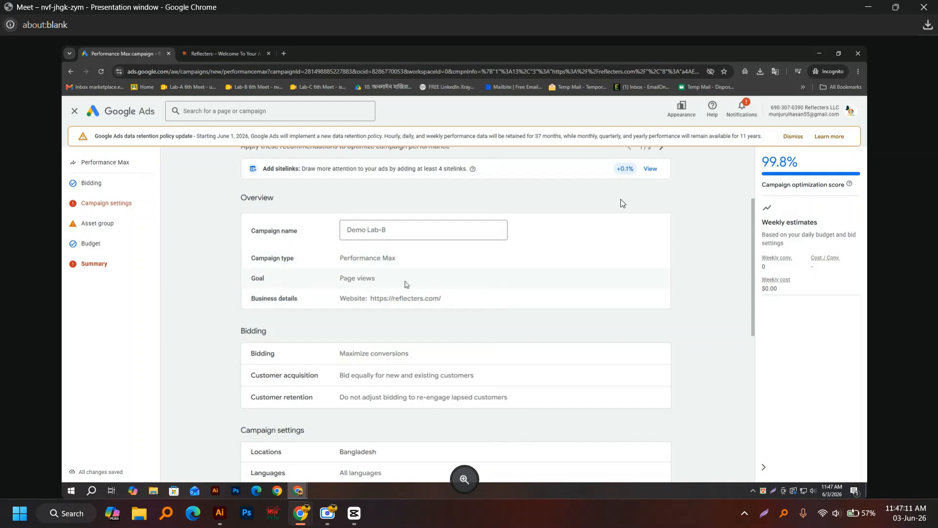
{"action": "scroll", "coordinate": [311, 308], "scroll_direction": "down", "scroll_amount": 1}
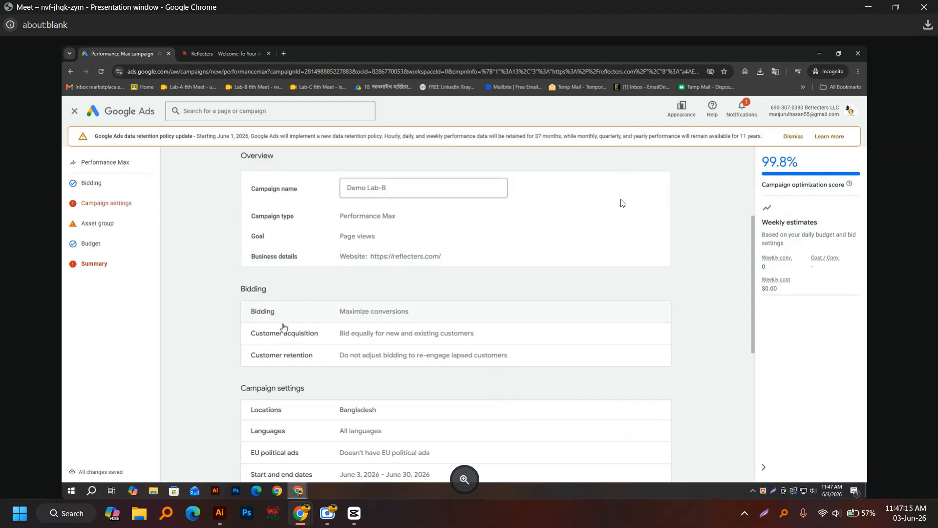
{"action": "scroll", "coordinate": [282, 325], "scroll_direction": "down", "scroll_amount": 1}
{"action": "scroll", "coordinate": [277, 318], "scroll_direction": "down", "scroll_amount": 6}
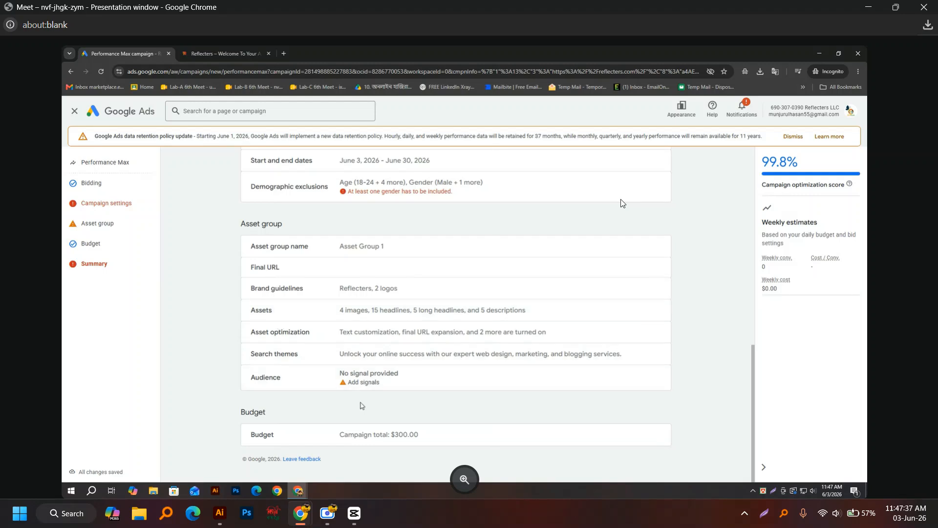
Step: Toggle the Unknown gender exclusion in the campaign's demographic exclusions settings
{"action": "left_click", "coordinate": [366, 192]}
{"action": "left_click", "coordinate": [342, 381]}
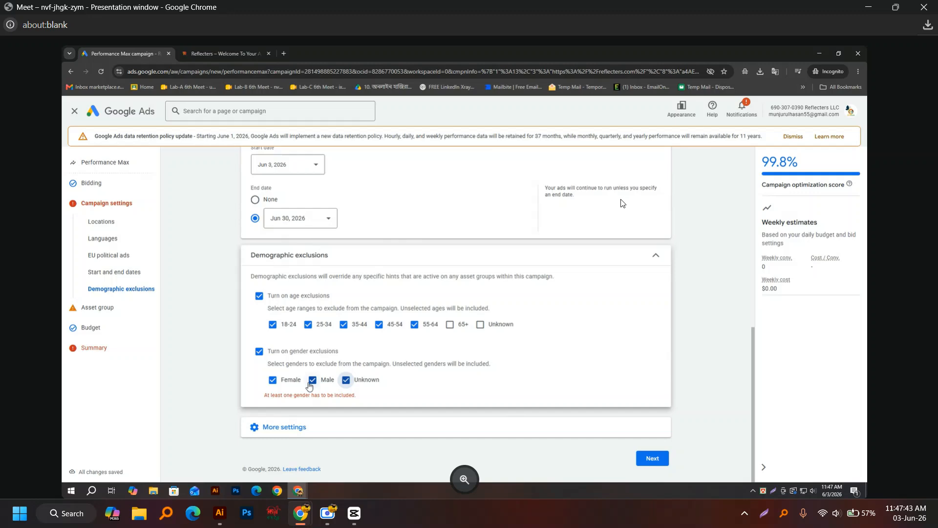
{"action": "left_click", "coordinate": [649, 457]}
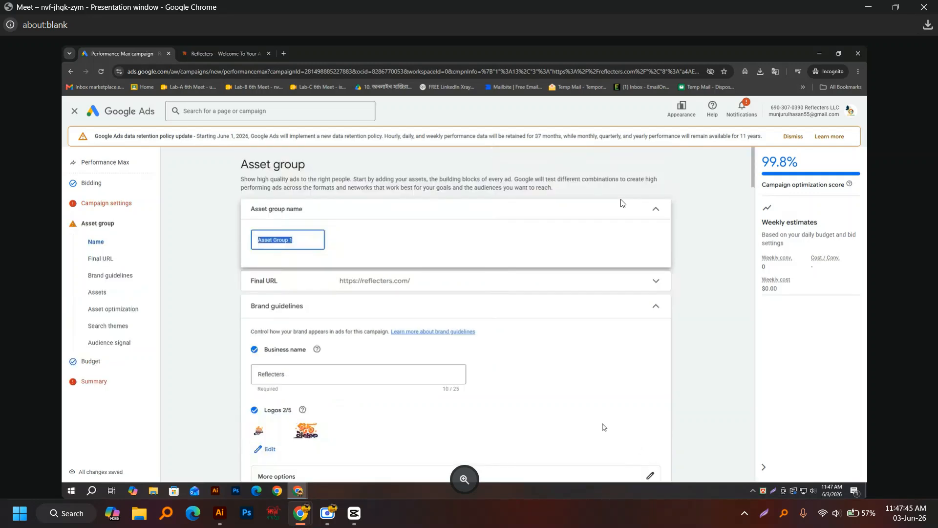
{"action": "scroll", "coordinate": [388, 368], "scroll_direction": "down", "scroll_amount": 20}
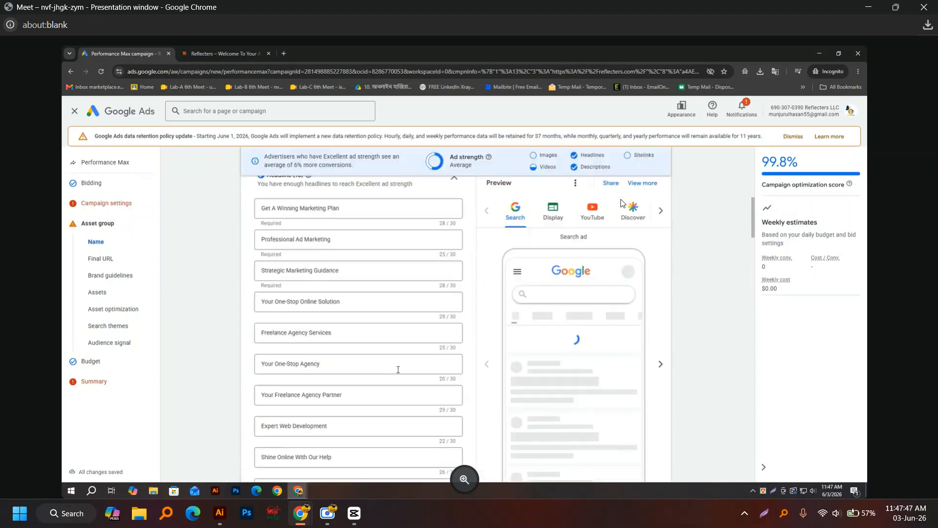
{"action": "scroll", "coordinate": [410, 376], "scroll_direction": "down", "scroll_amount": 5}
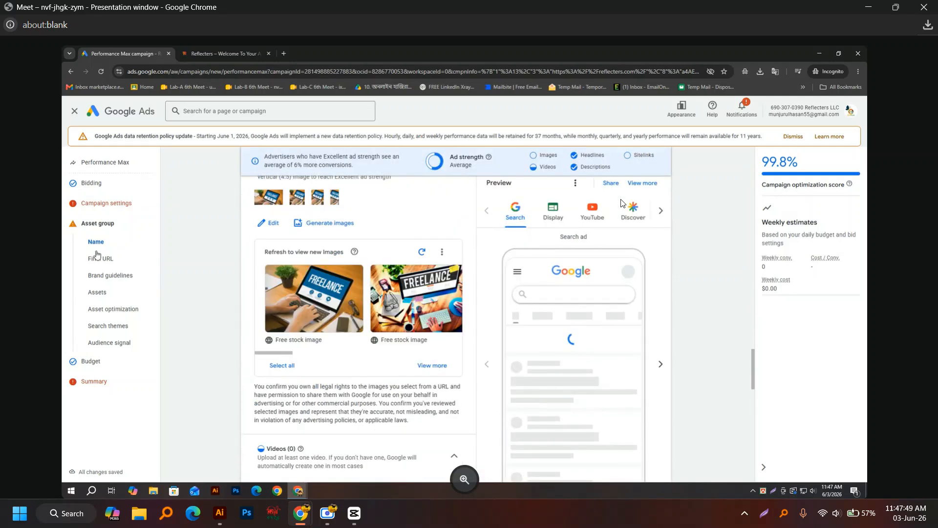
Step: Go back through campaign settings, asset group and budget to reach the publish summary
{"action": "left_click", "coordinate": [99, 209]}
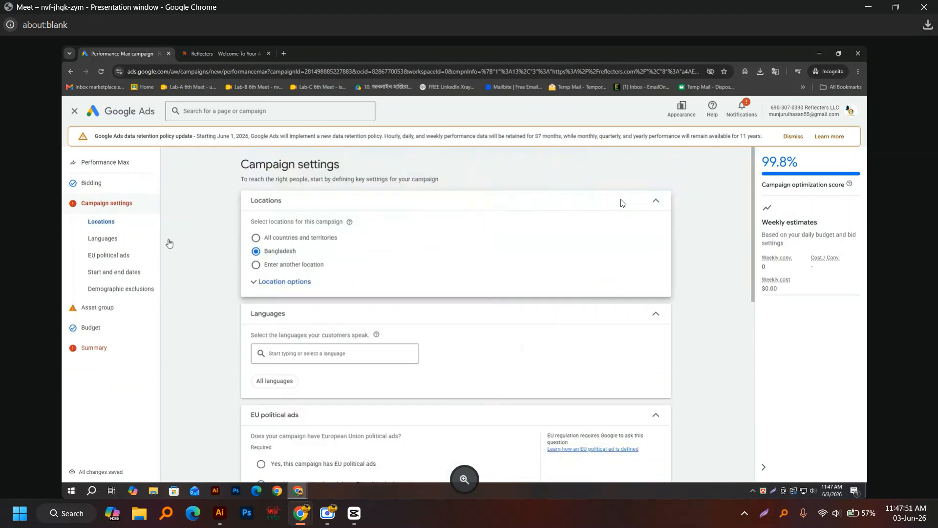
{"action": "scroll", "coordinate": [566, 376], "scroll_direction": "down", "scroll_amount": 10}
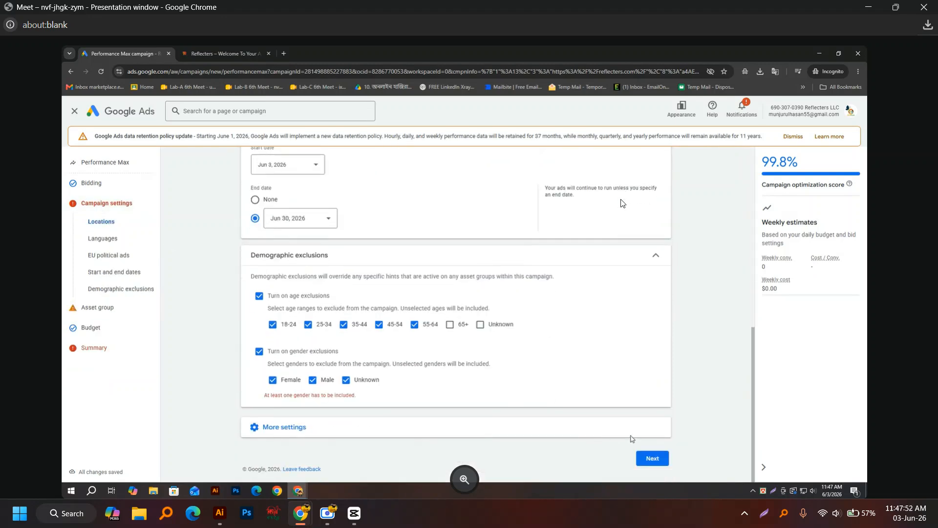
{"action": "left_click", "coordinate": [652, 458]}
{"action": "scroll", "coordinate": [635, 450], "scroll_direction": "down", "scroll_amount": 5}
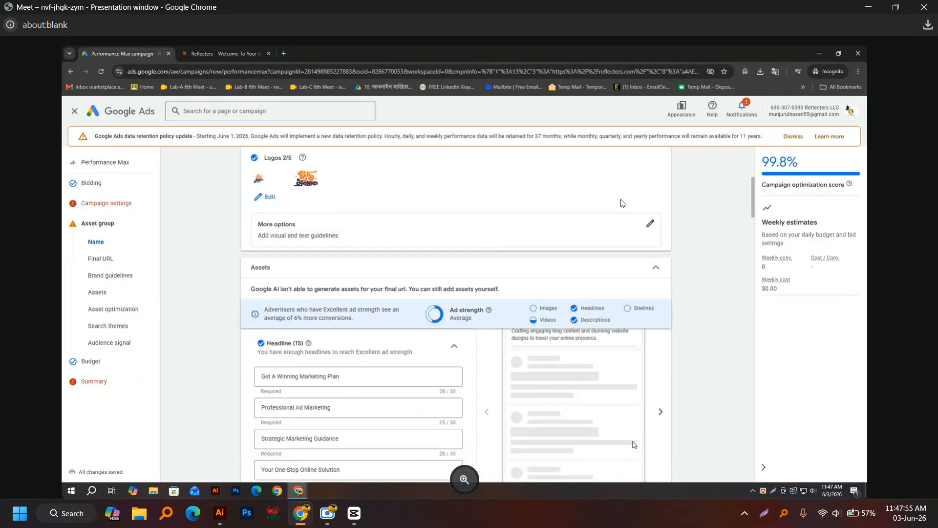
{"action": "scroll", "coordinate": [630, 445], "scroll_direction": "down", "scroll_amount": 10}
{"action": "scroll", "coordinate": [700, 431], "scroll_direction": "down", "scroll_amount": 10}
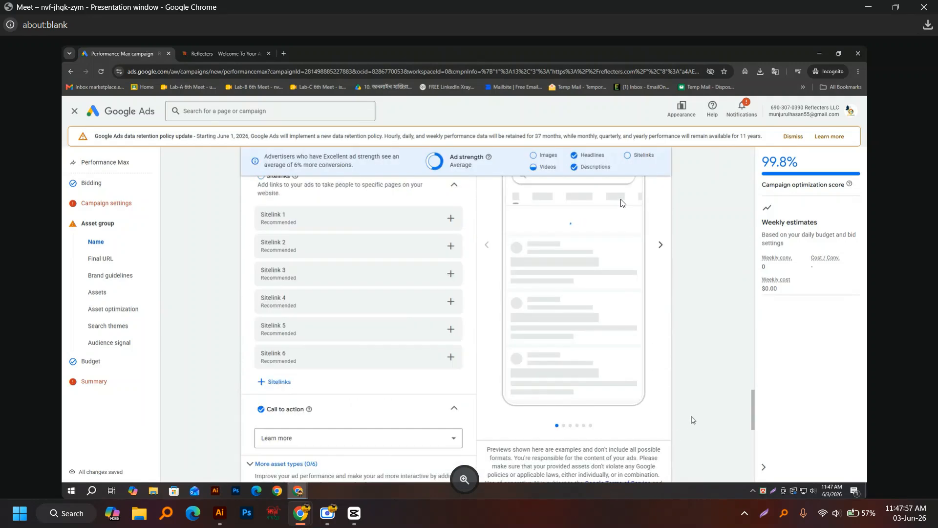
{"action": "left_click", "coordinate": [652, 459]}
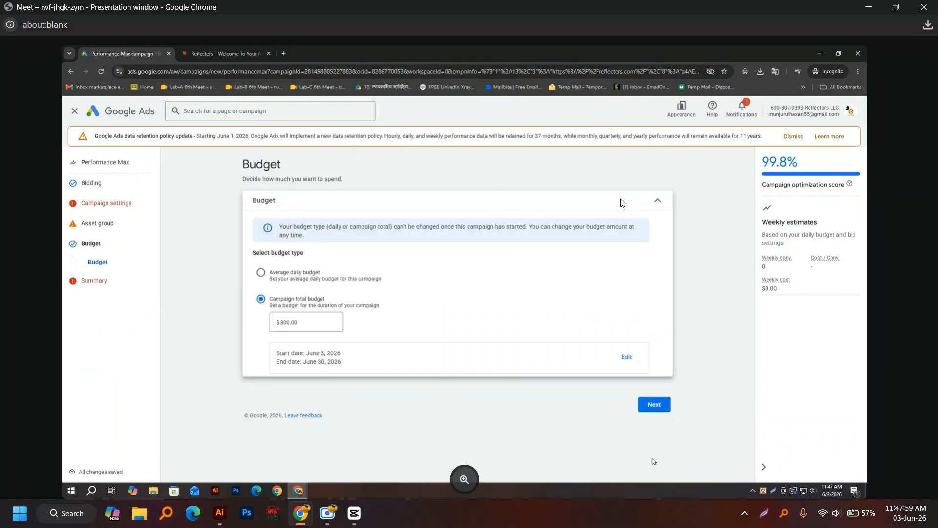
{"action": "left_click", "coordinate": [653, 405]}
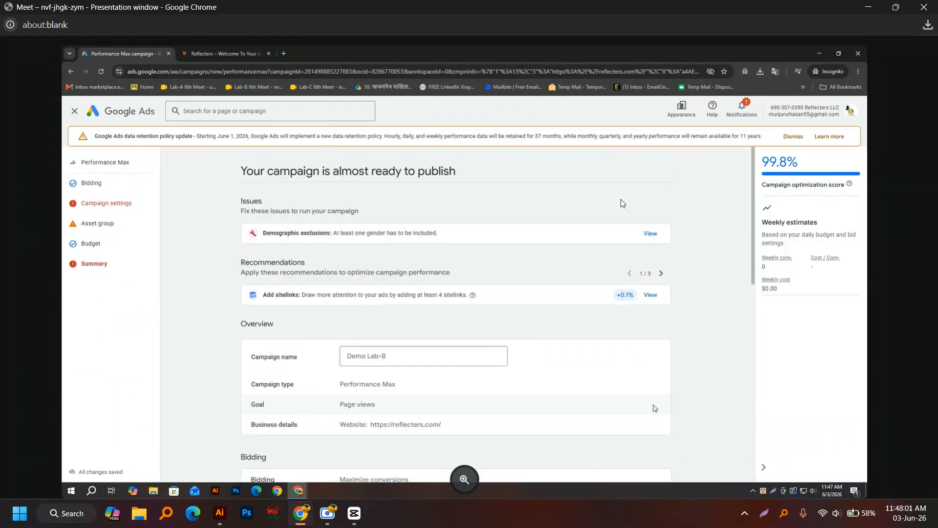
Step: Turn off both gender and age exclusions in Demographic exclusions to clear the error
{"action": "scroll", "coordinate": [649, 406], "scroll_direction": "down", "scroll_amount": 10}
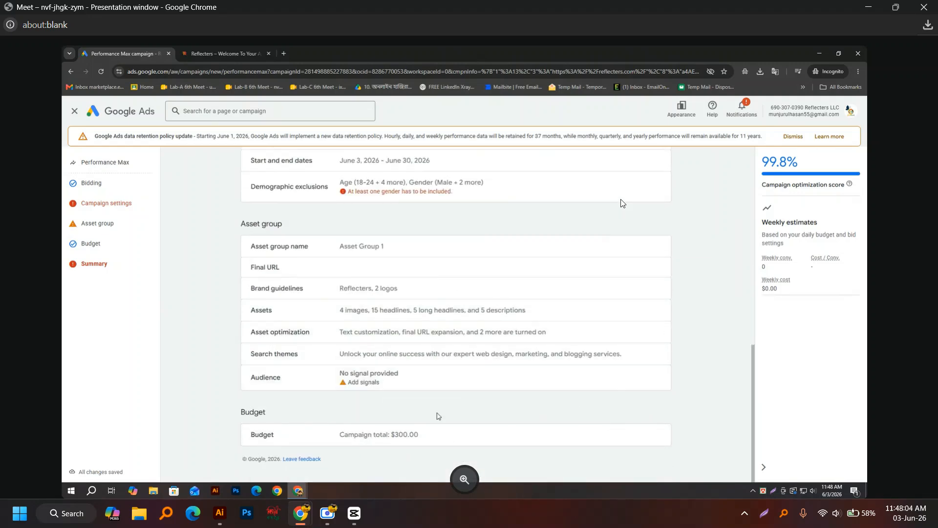
{"action": "scroll", "coordinate": [580, 358], "scroll_direction": "up", "scroll_amount": 5}
{"action": "scroll", "coordinate": [582, 382], "scroll_direction": "down", "scroll_amount": 5}
{"action": "left_click", "coordinate": [367, 188]}
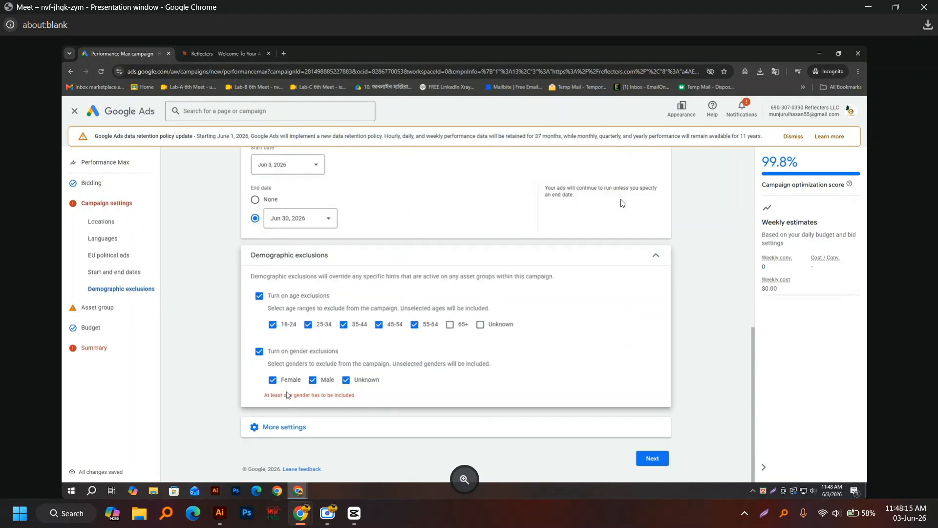
{"action": "left_click", "coordinate": [259, 351]}
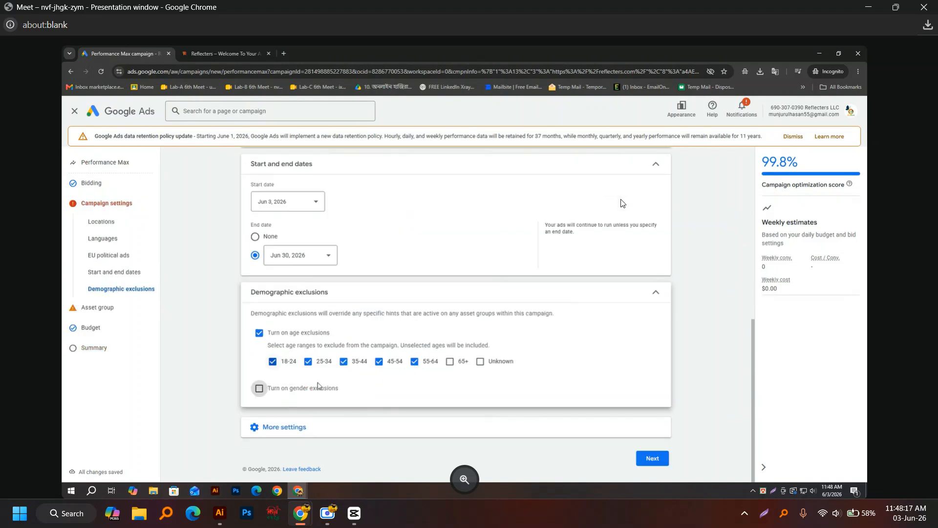
{"action": "left_click", "coordinate": [259, 332]}
{"action": "left_click", "coordinate": [652, 458]}
Step: Confirm identity in 'Confirm it's you', then close the Verify it's you sign-in without a code
{"action": "scroll", "coordinate": [646, 447], "scroll_direction": "down", "scroll_amount": 15}
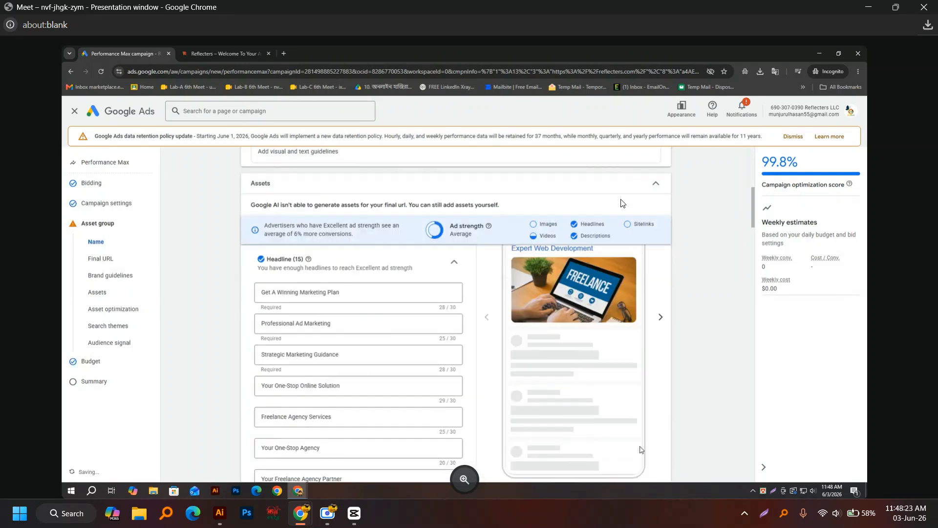
{"action": "scroll", "coordinate": [646, 447], "scroll_direction": "down", "scroll_amount": 5}
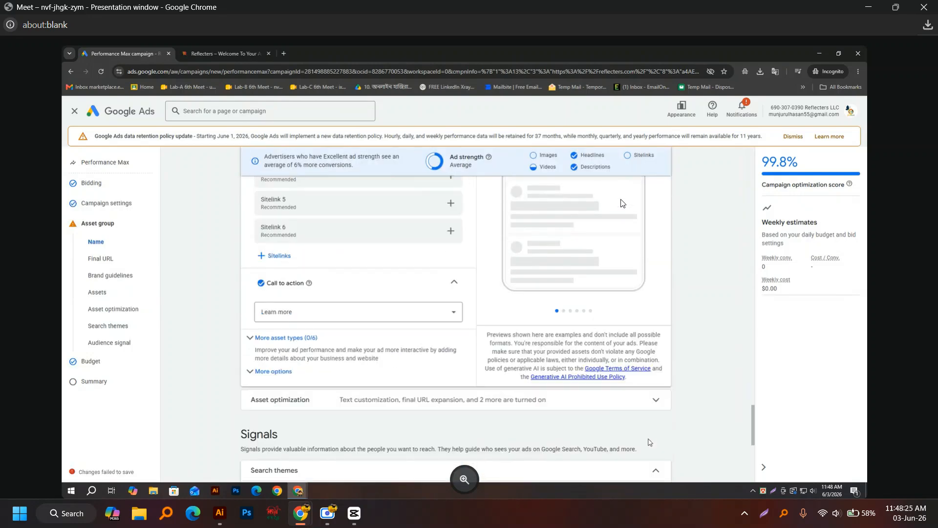
{"action": "left_click", "coordinate": [568, 335]}
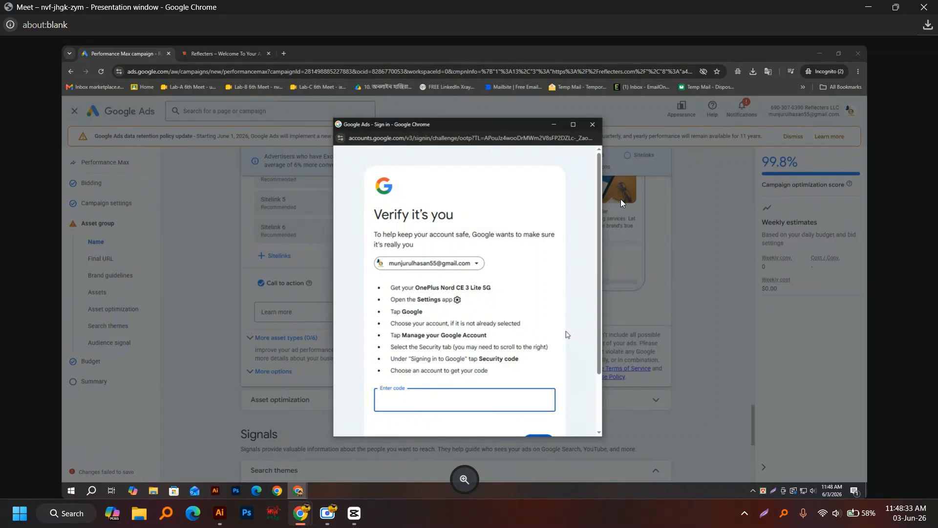
{"action": "scroll", "coordinate": [567, 334], "scroll_direction": "down", "scroll_amount": 2}
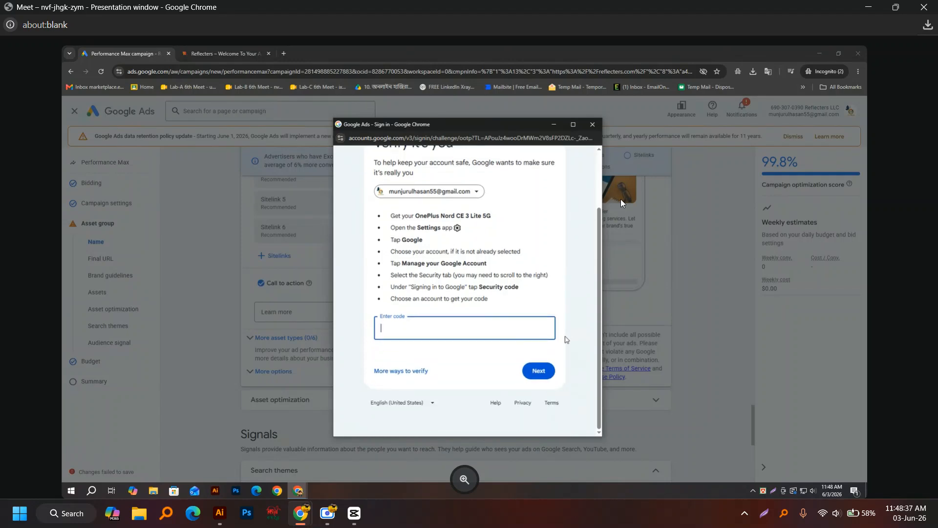
{"action": "scroll", "coordinate": [567, 339], "scroll_direction": "up", "scroll_amount": 2}
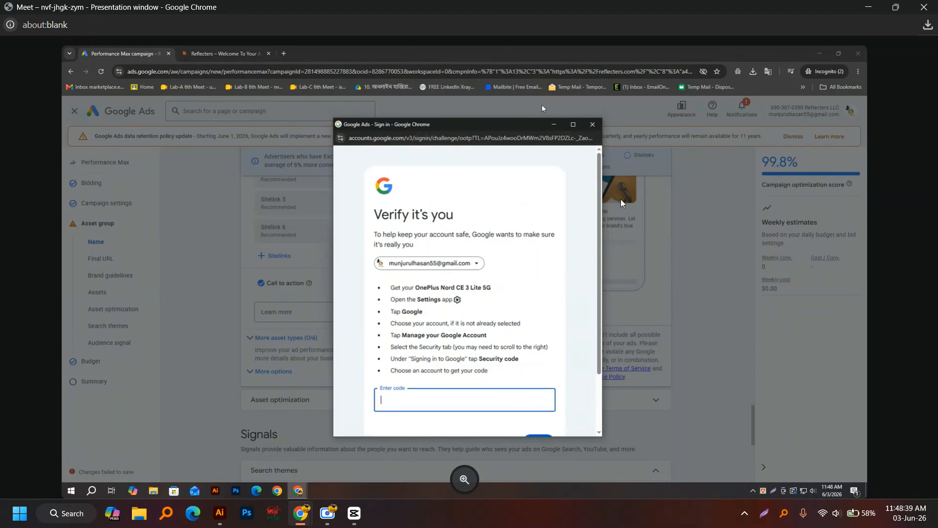
{"action": "left_click", "coordinate": [592, 124]}
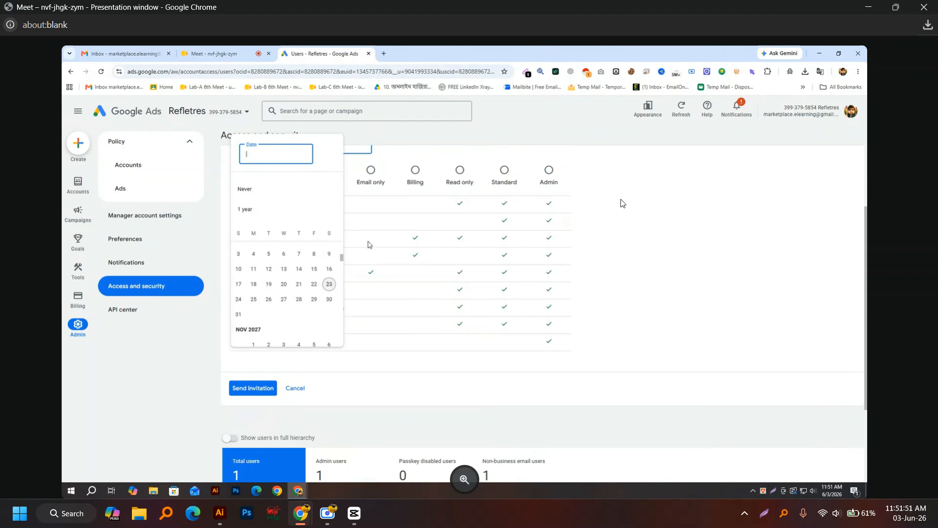
Step: Set the new user's access to never expire, highlighting the Email only and Admin levels
{"action": "left_click", "coordinate": [249, 195]}
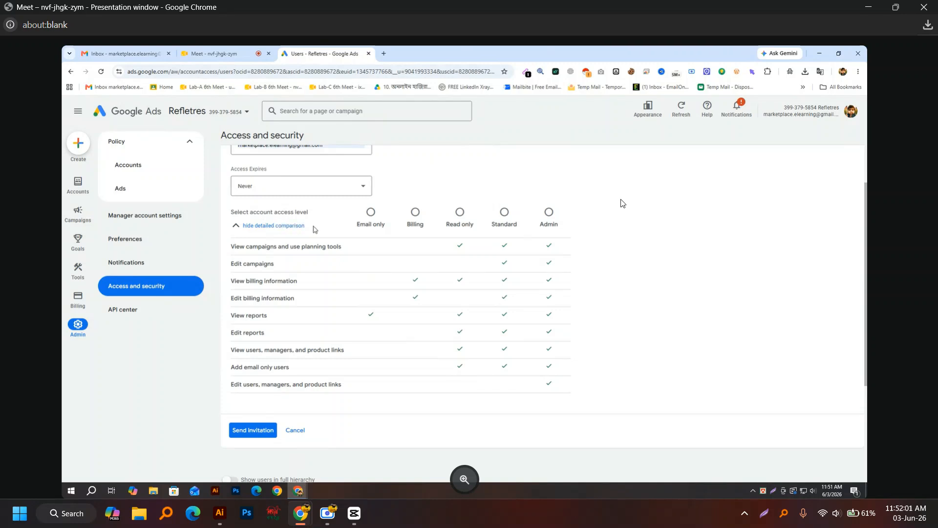
{"action": "left_click_drag", "start_coordinate": [344, 226], "coordinate": [403, 228]}
{"action": "left_click_drag", "start_coordinate": [573, 228], "coordinate": [537, 229]}
{"action": "left_click", "coordinate": [534, 230]}
Step: Give the invited user Admin access, then switch to the Gmail inbox
{"action": "left_click", "coordinate": [549, 214]}
{"action": "scroll", "coordinate": [259, 432], "scroll_direction": "down", "scroll_amount": 1}
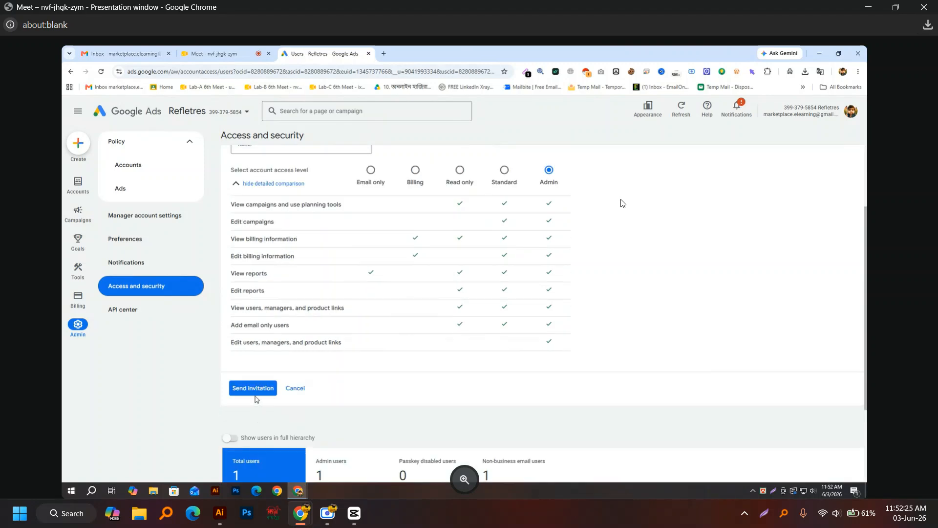
{"action": "left_click", "coordinate": [149, 53]}
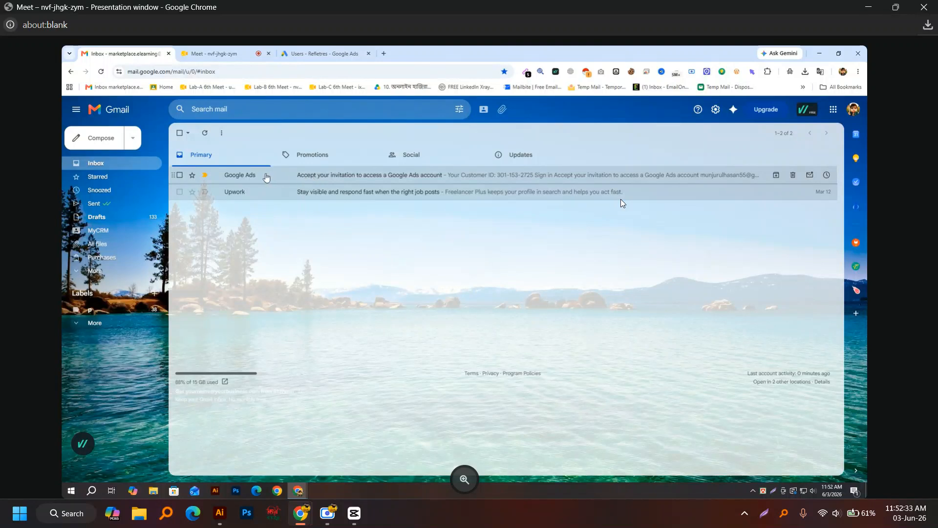
Step: Open the Google Ads 'Accept your invitation' email for Reflecters LLC administrative access
{"action": "left_click", "coordinate": [289, 177]}
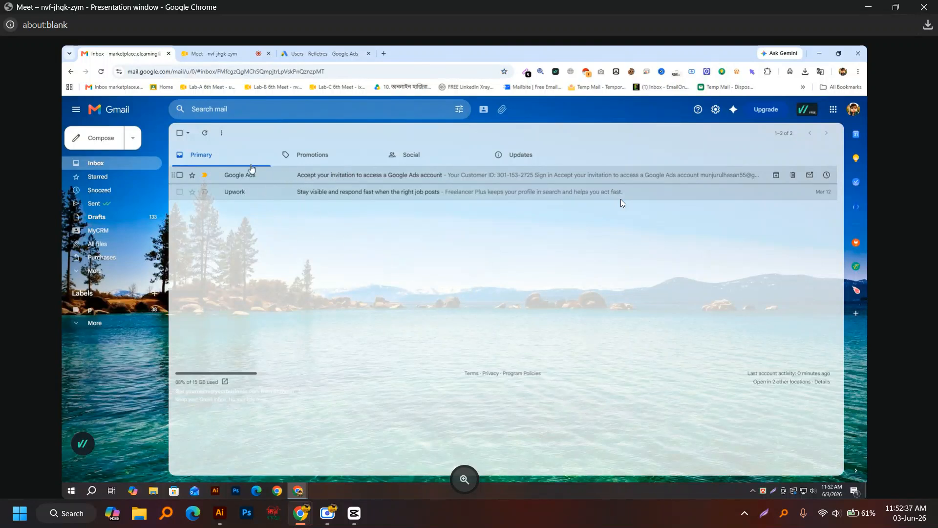
{"action": "scroll", "coordinate": [417, 250], "scroll_direction": "down", "scroll_amount": 1}
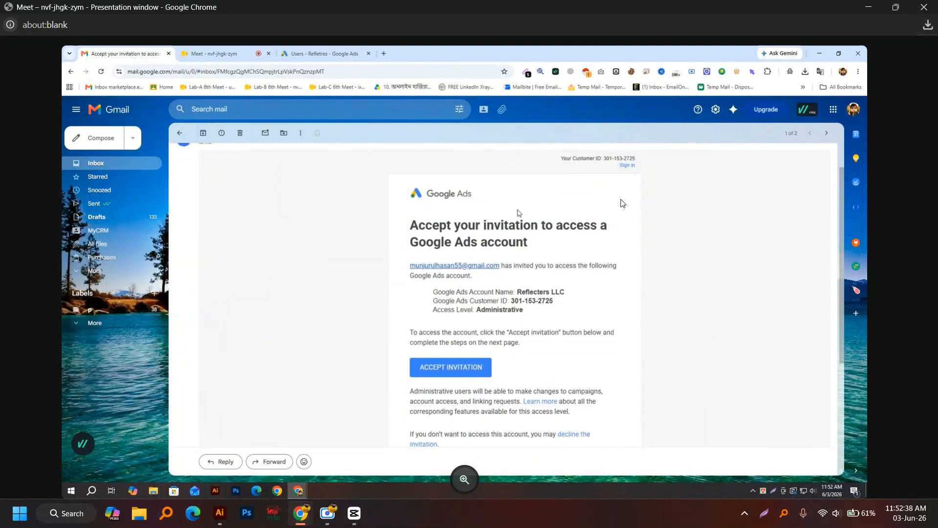
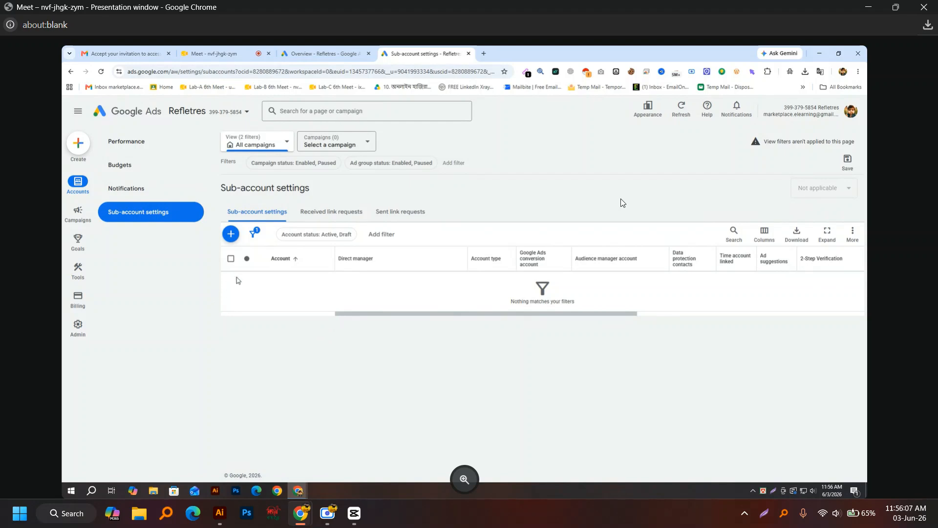
Step: From the add-account options, choose to create a new standard Google Ads account
{"action": "left_click", "coordinate": [237, 241]}
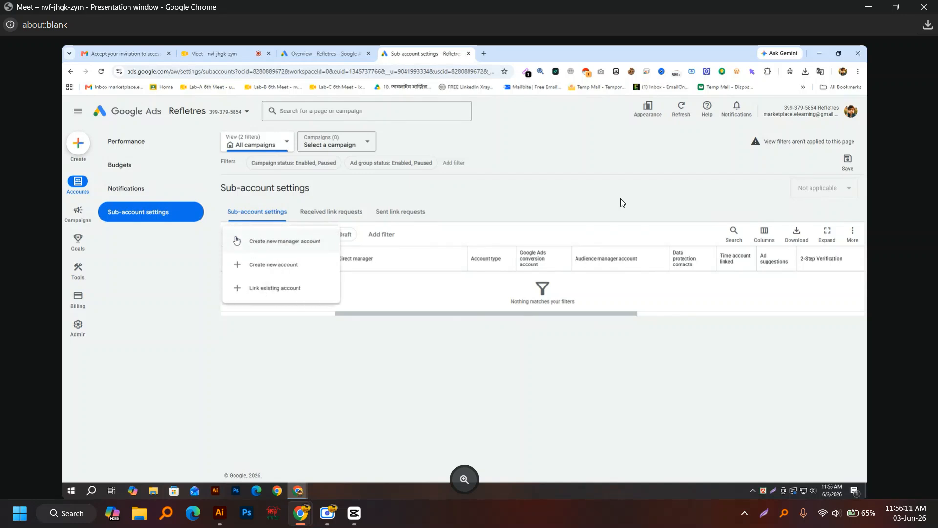
{"action": "left_click", "coordinate": [292, 360]}
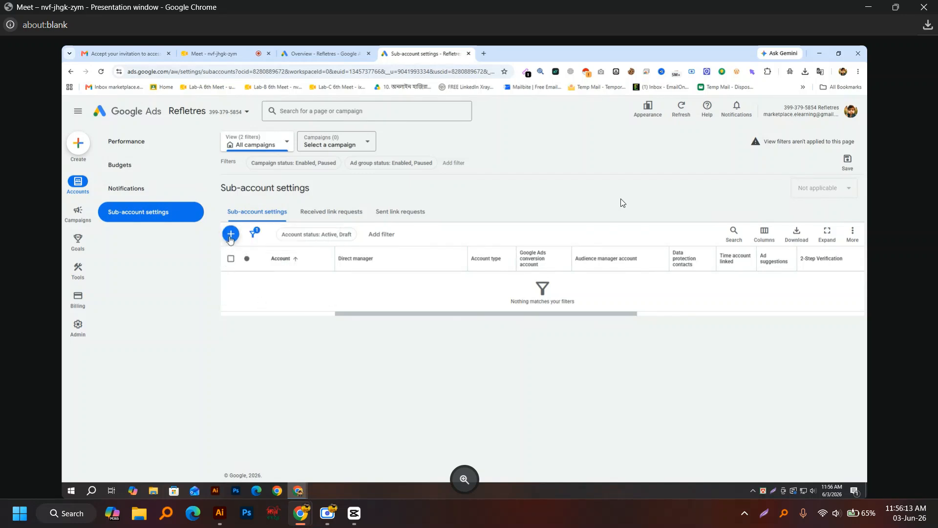
{"action": "left_click", "coordinate": [230, 236]}
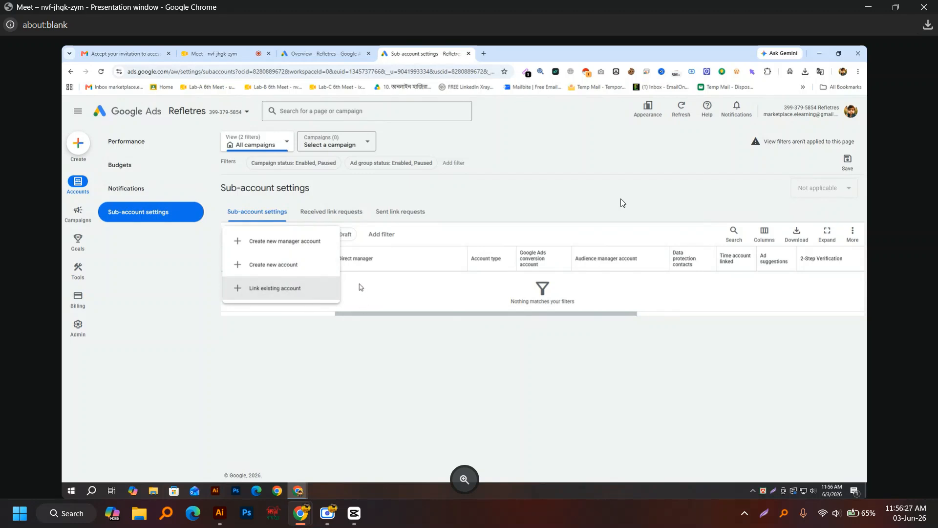
{"action": "left_click", "coordinate": [269, 267]}
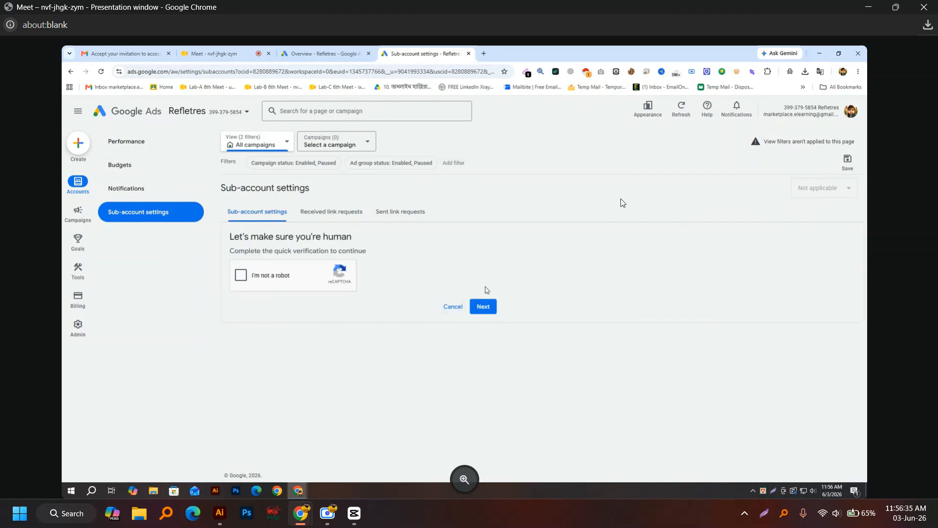
Step: Pass the reCAPTCHA human check and confirm identity to start account verification
{"action": "left_click", "coordinate": [241, 277]}
{"action": "left_click", "coordinate": [482, 307]}
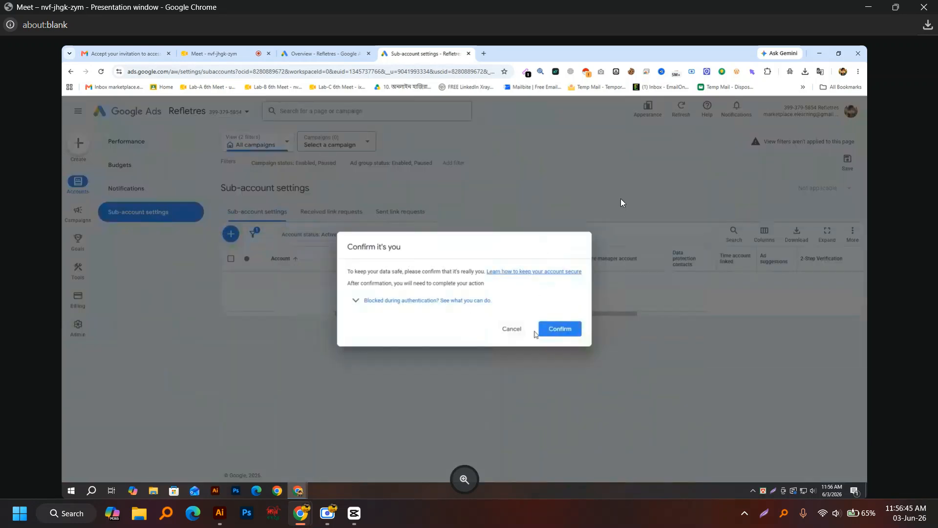
{"action": "left_click", "coordinate": [561, 328]}
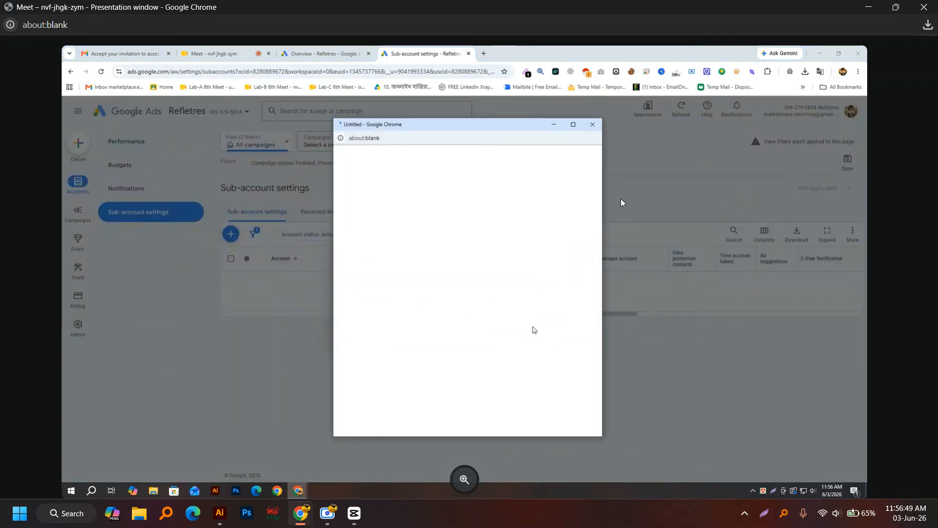
Step: Look through the other identity verification methods, including the phone security code option
{"action": "scroll", "coordinate": [439, 309], "scroll_direction": "down", "scroll_amount": 2}
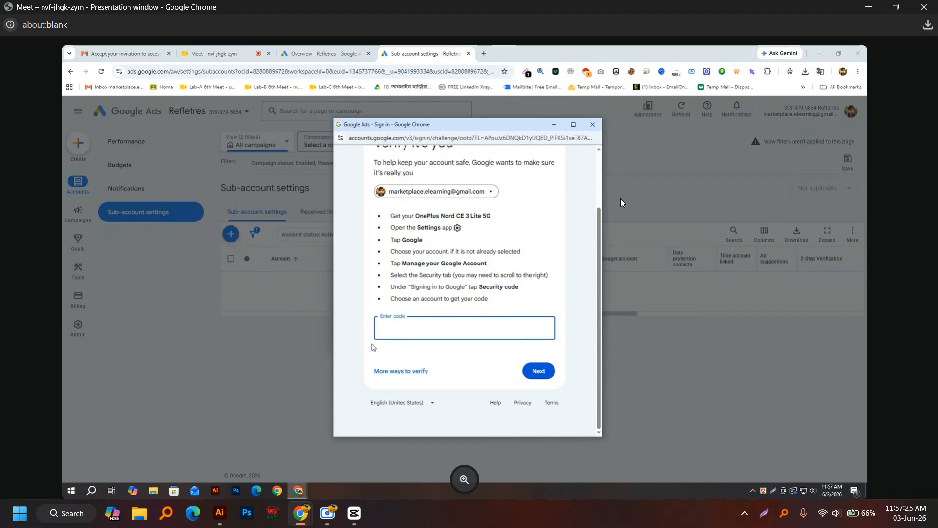
{"action": "left_click", "coordinate": [407, 372]}
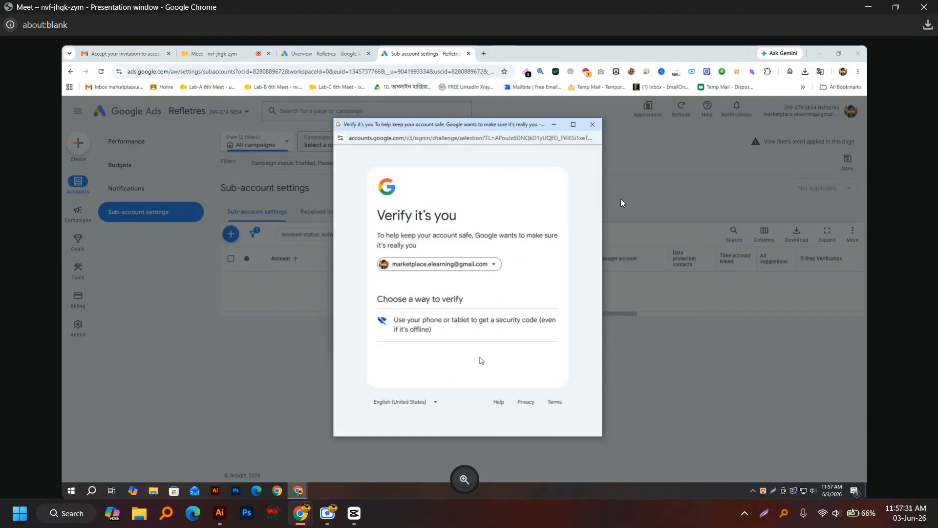
{"action": "left_click", "coordinate": [500, 326]}
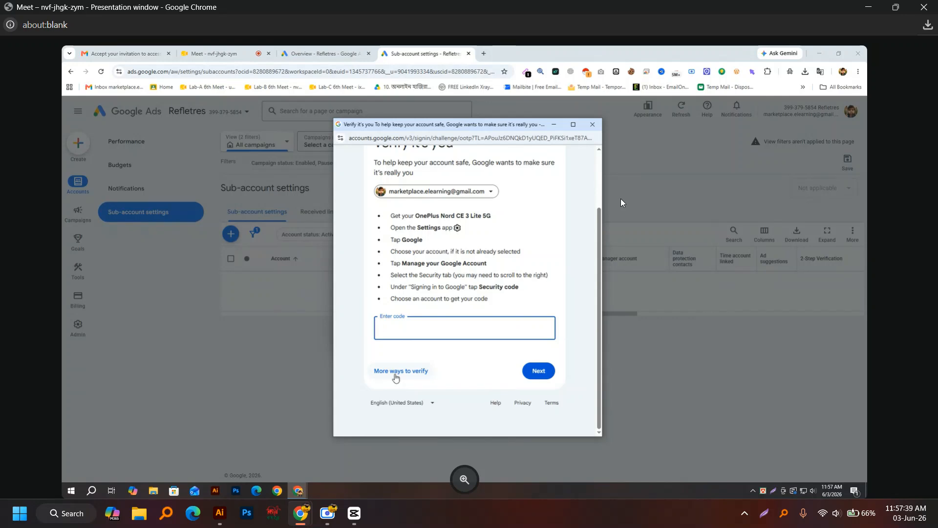
{"action": "left_click", "coordinate": [395, 377]}
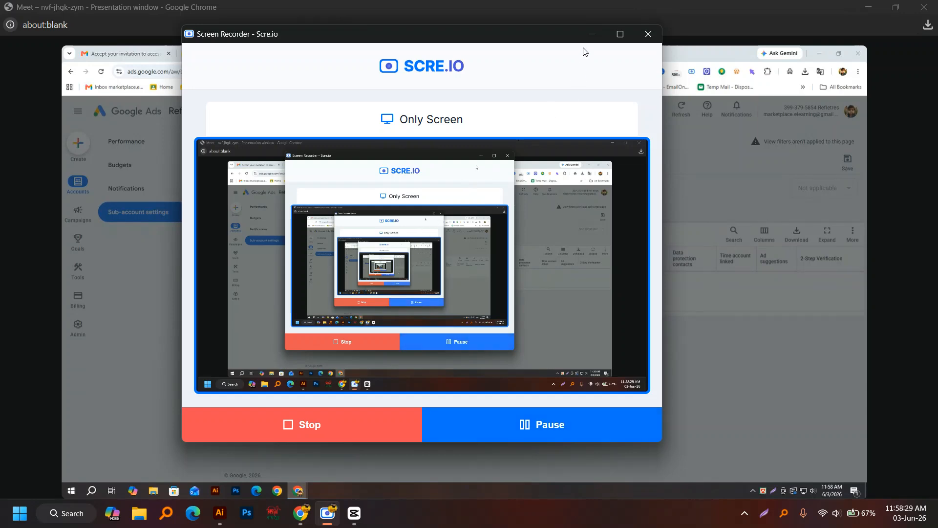
Step: Choose phone or tablet security-code verification and try continuing without entering a code
{"action": "left_click", "coordinate": [592, 34]}
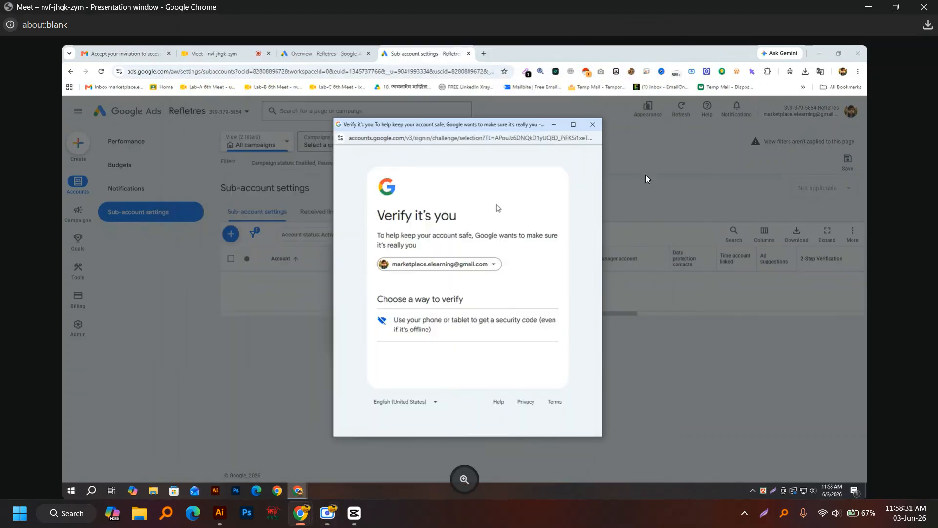
{"action": "left_click", "coordinate": [421, 324]}
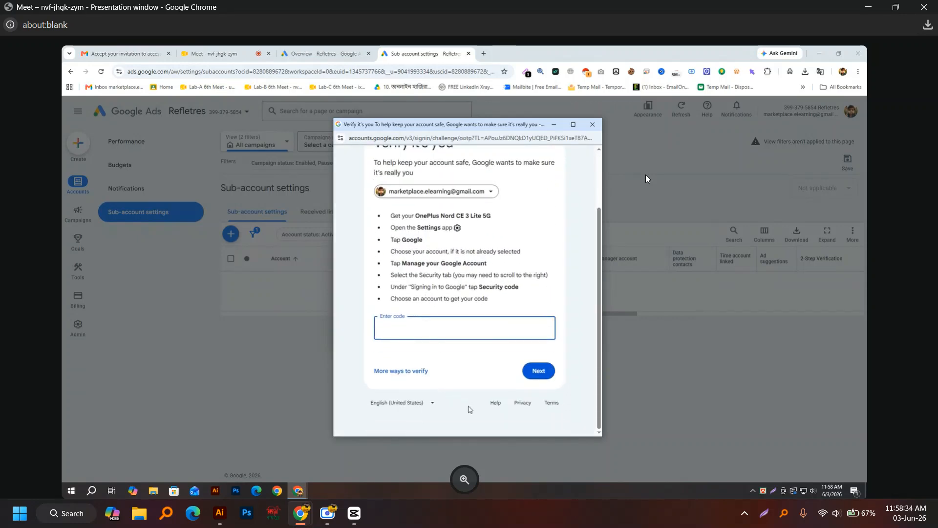
{"action": "left_click", "coordinate": [538, 367]}
{"action": "left_click", "coordinate": [420, 326]}
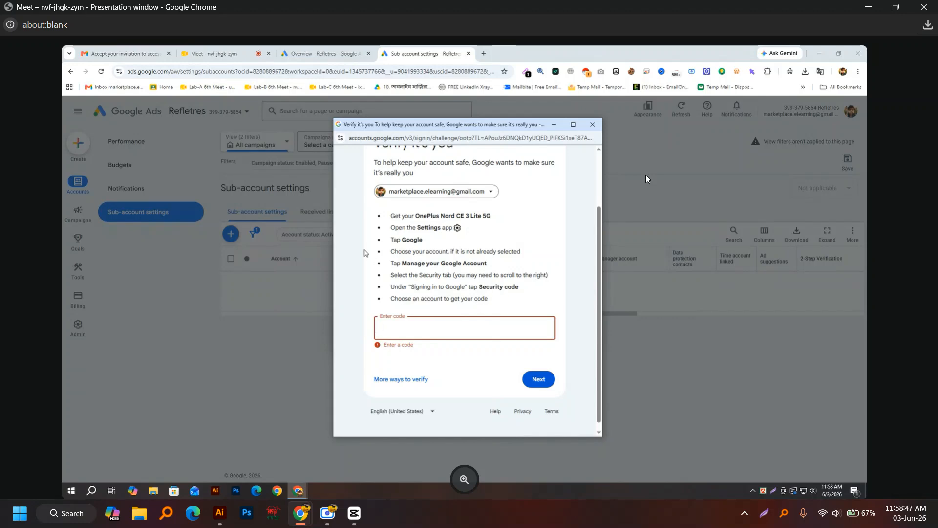
Step: Check the Gmail invitation tab, then return to the Google Ads Sub-account settings page
{"action": "left_click", "coordinate": [126, 54]}
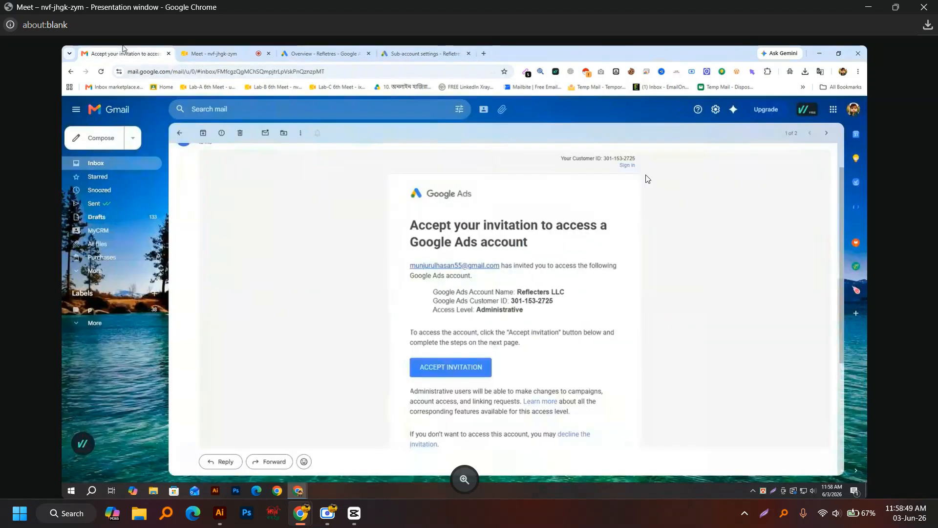
{"action": "left_click", "coordinate": [84, 169]}
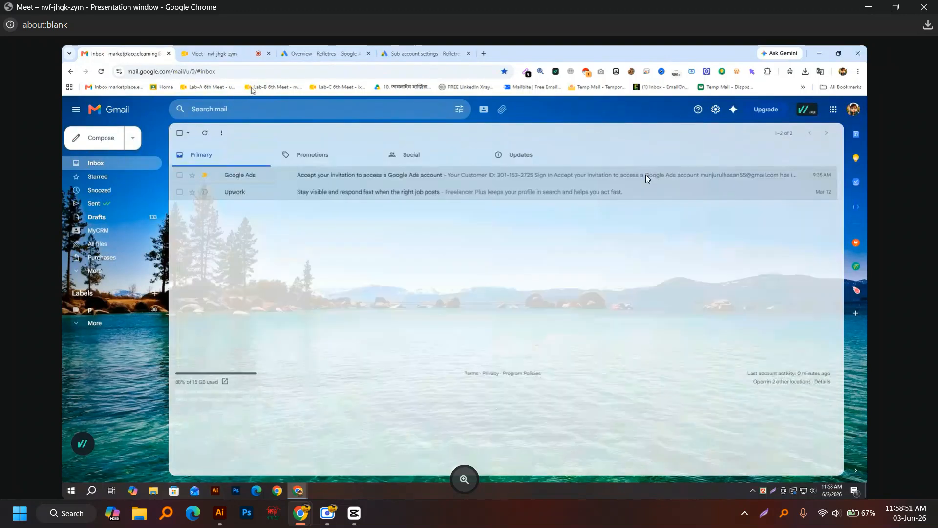
{"action": "left_click", "coordinate": [412, 52]}
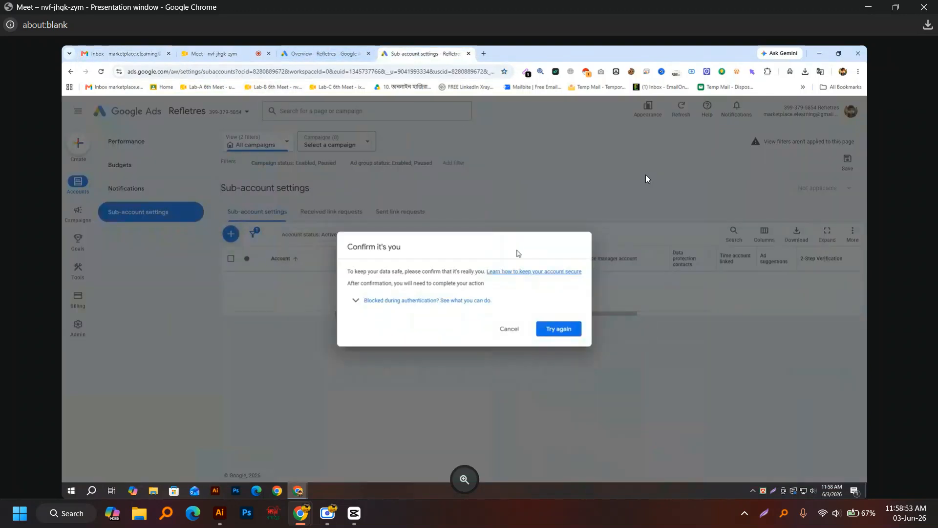
{"action": "left_click", "coordinate": [342, 53]}
{"action": "left_click", "coordinate": [230, 53]}
{"action": "left_click", "coordinate": [325, 54]}
{"action": "left_click", "coordinate": [412, 53]}
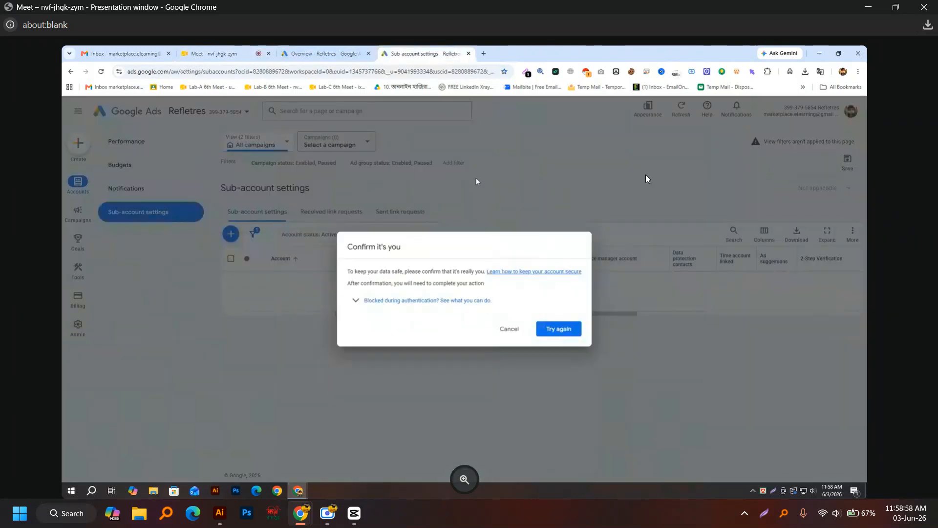
Step: Cancel the Confirm it's you identity check and go to the Campaigns Overview page
{"action": "left_click", "coordinate": [516, 328]}
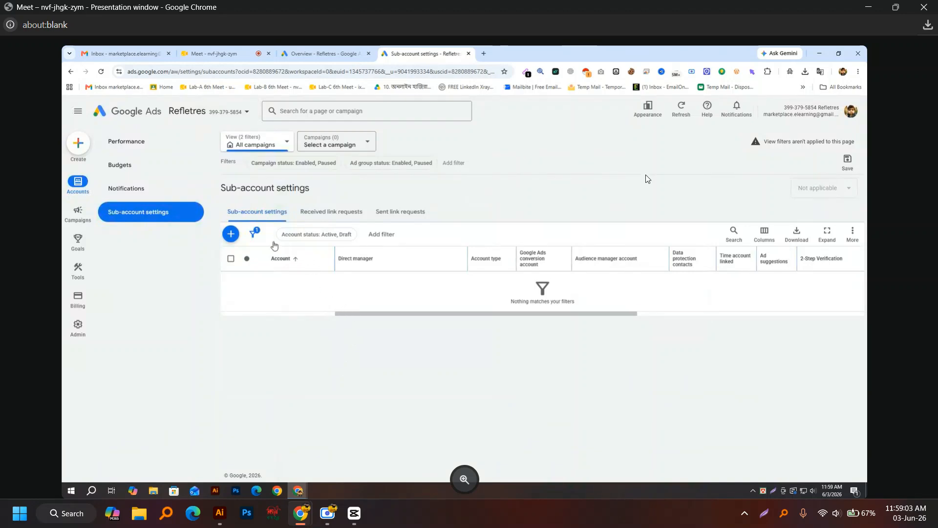
{"action": "mouse_move", "coordinate": [256, 235]}
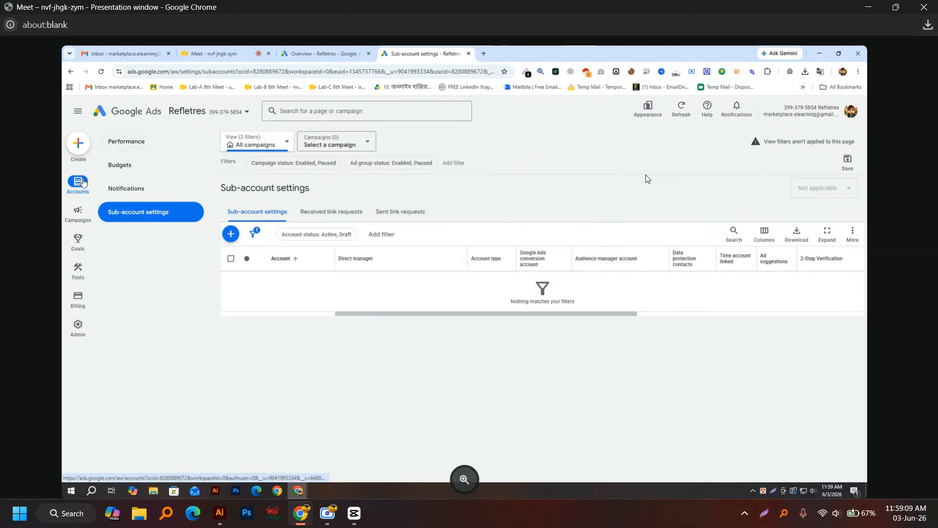
{"action": "left_click", "coordinate": [76, 114]}
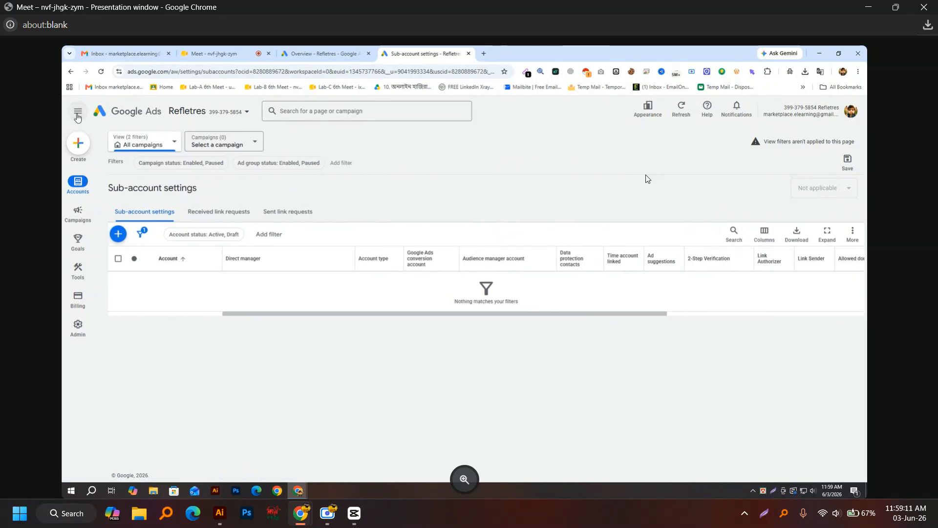
{"action": "mouse_move", "coordinate": [74, 250]}
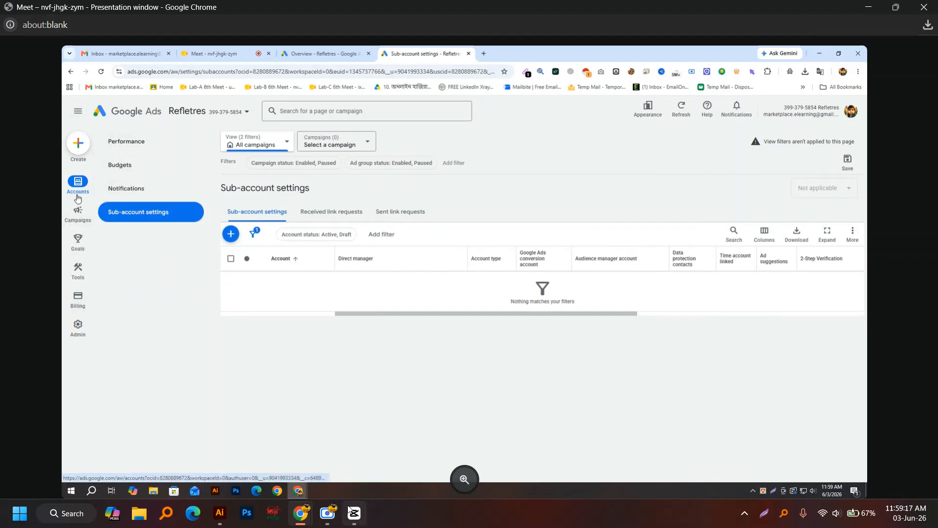
{"action": "mouse_move", "coordinate": [84, 216]}
{"action": "left_click", "coordinate": [330, 482]}
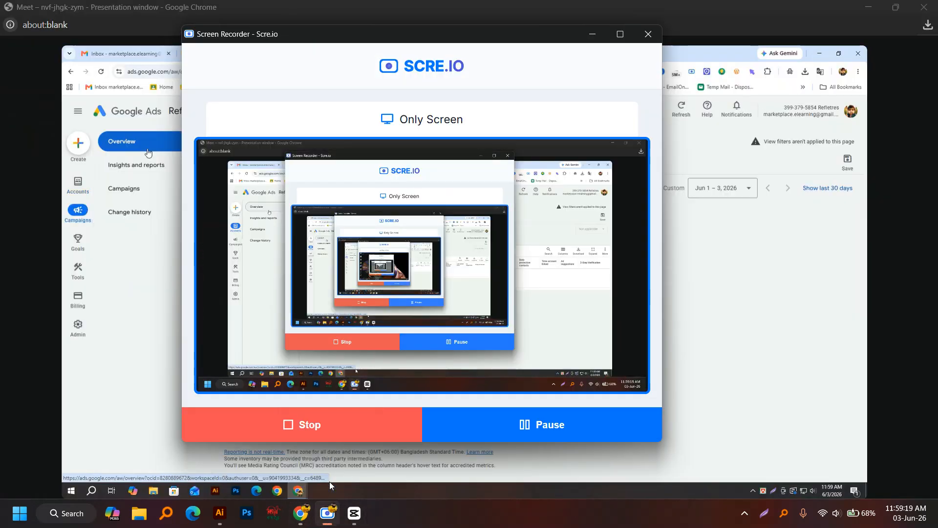